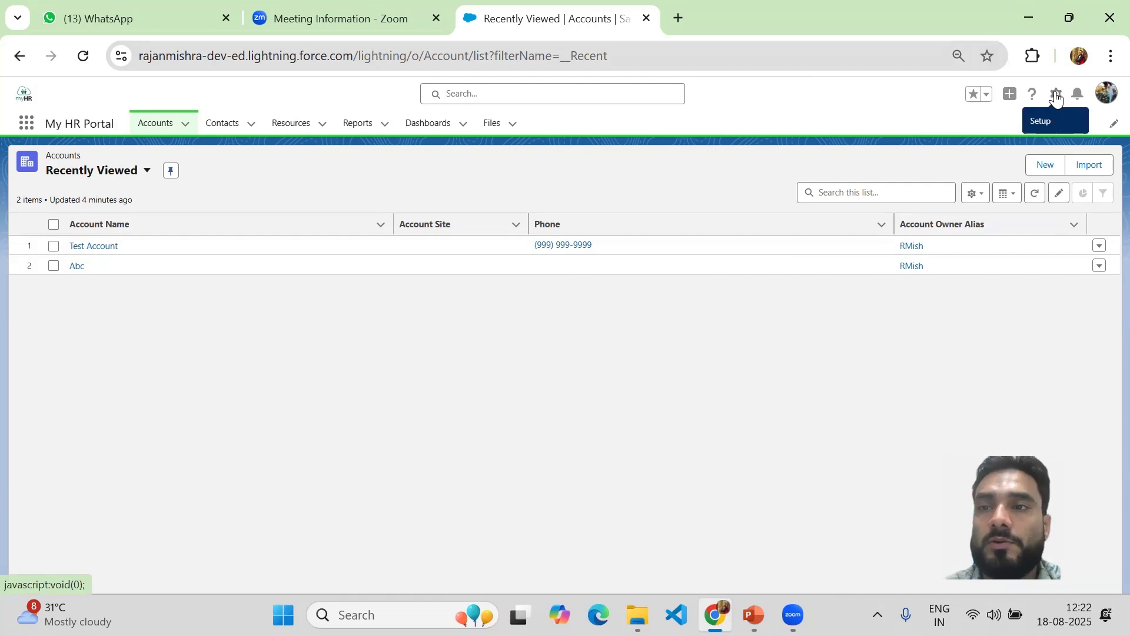
Open the Lead object's setup page from the Object Manager in Salesforce Setup.
click(1057, 96)
click(991, 147)
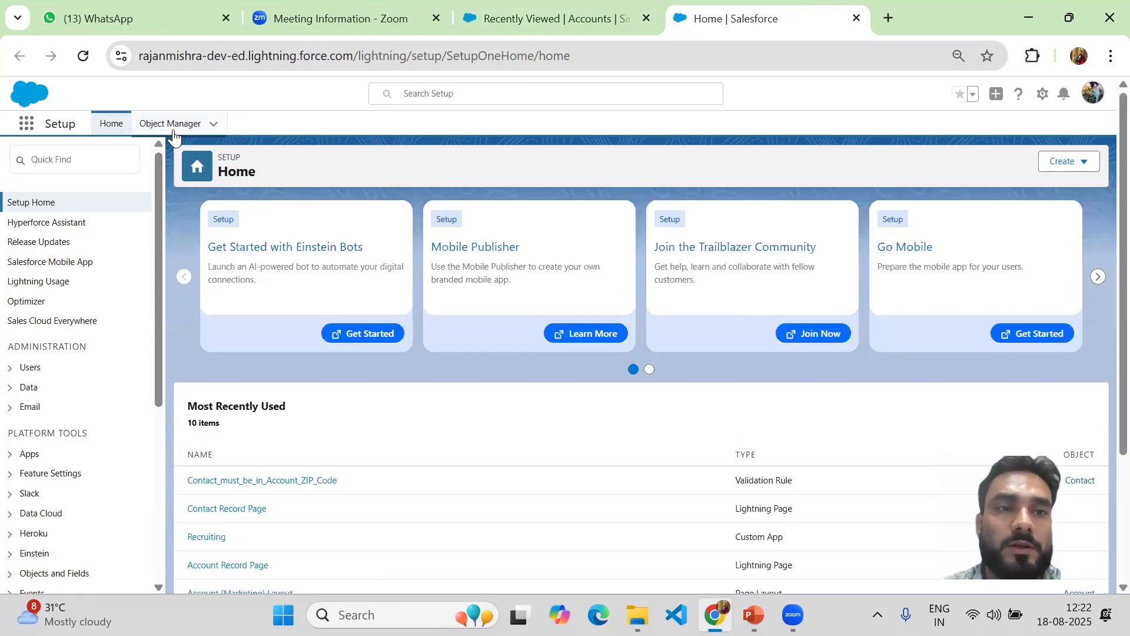
click(172, 129)
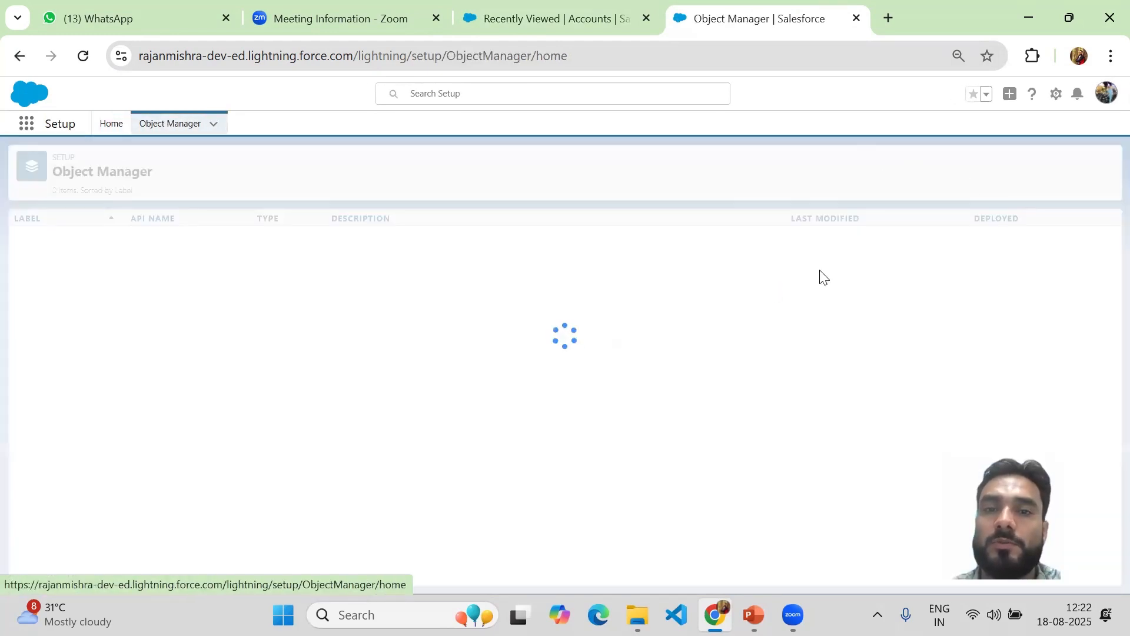
click(895, 157)
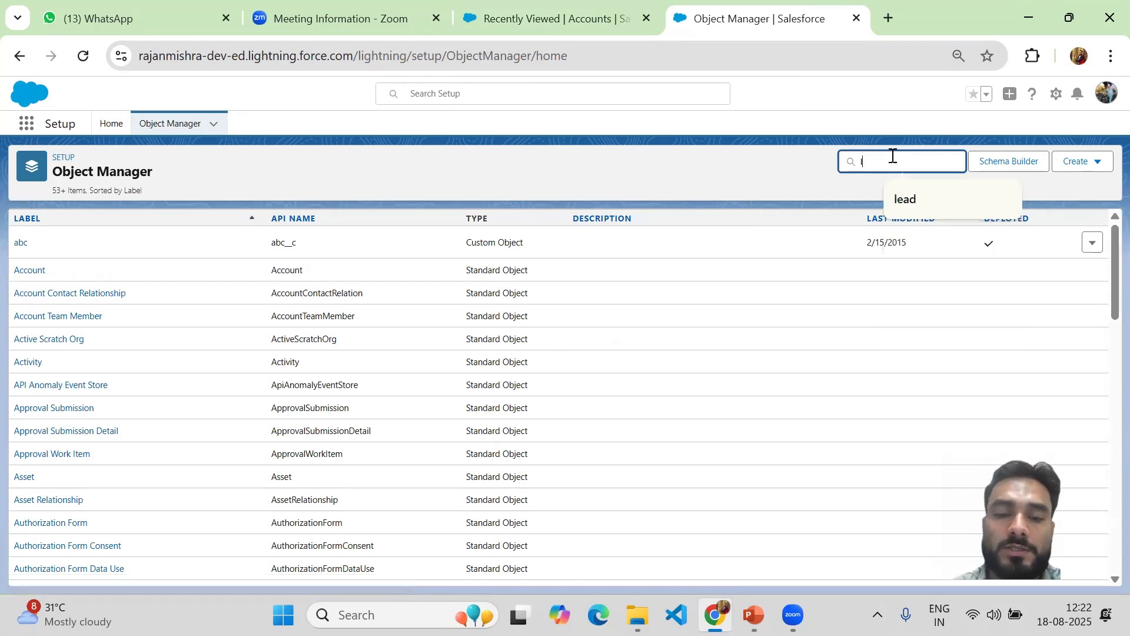
text(lead)
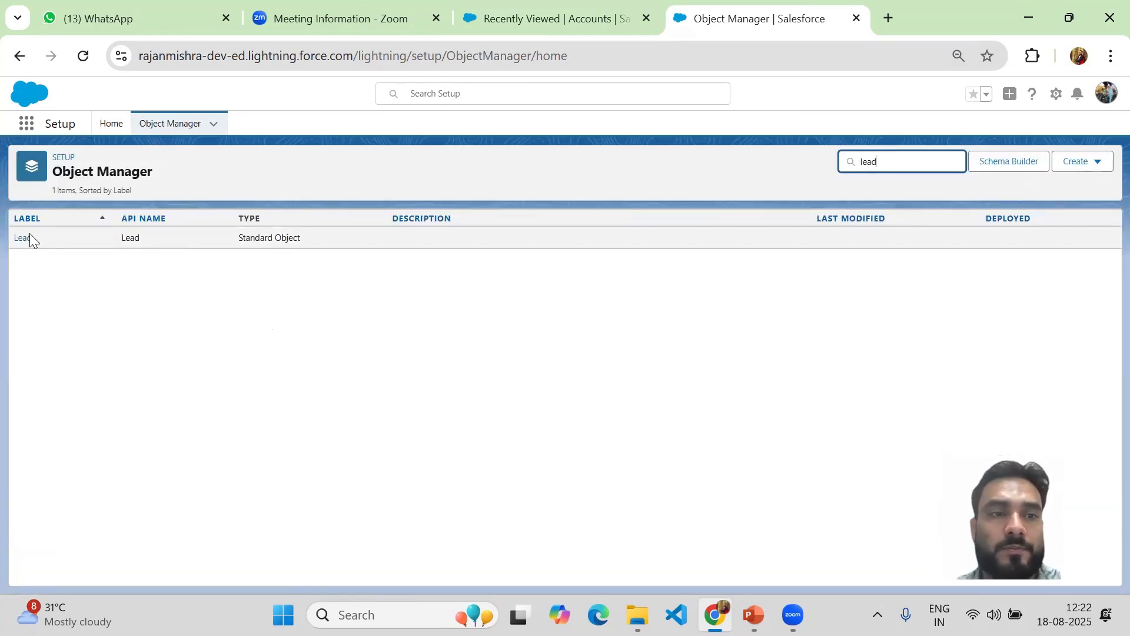
click(31, 236)
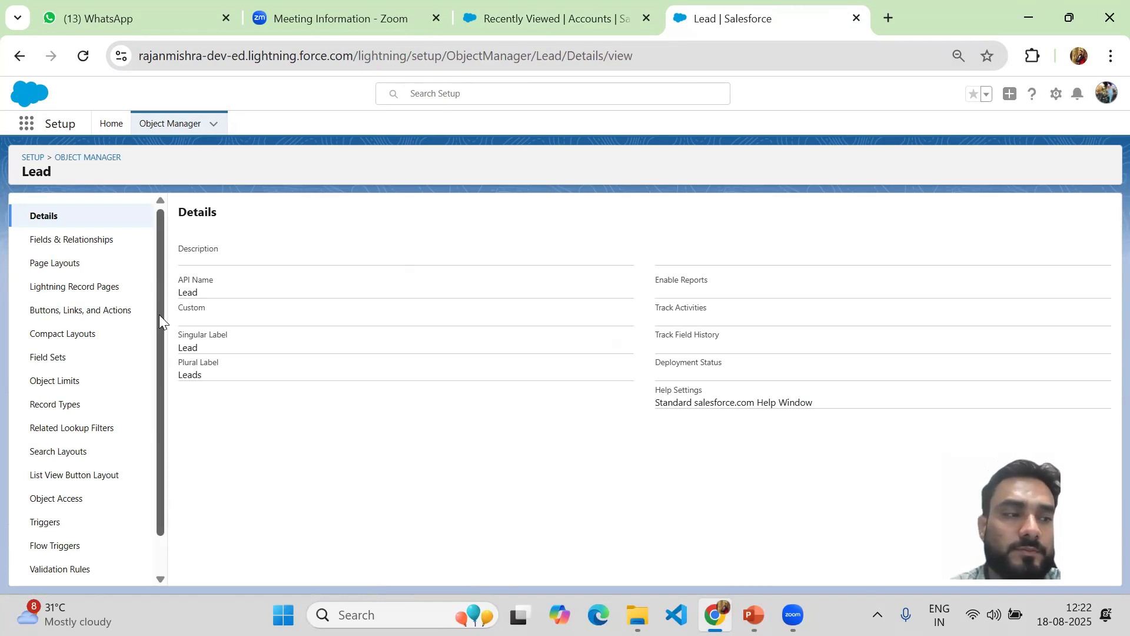
Open the Lead object's Fields & Relationships and look through the list of fields.
drag(159, 314, 159, 328)
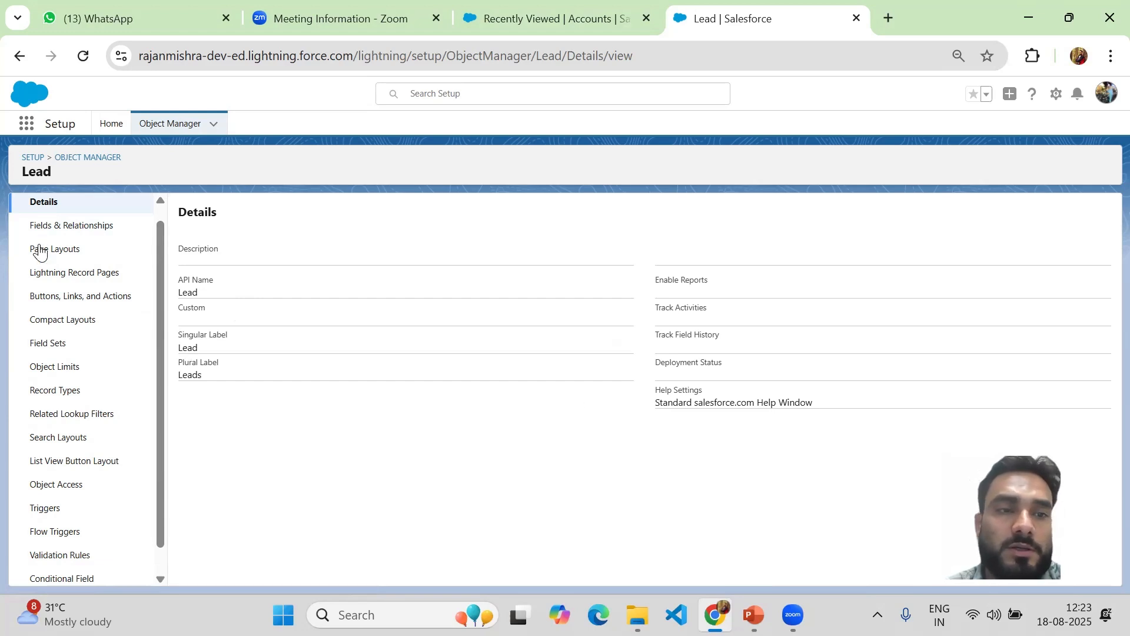
click(79, 225)
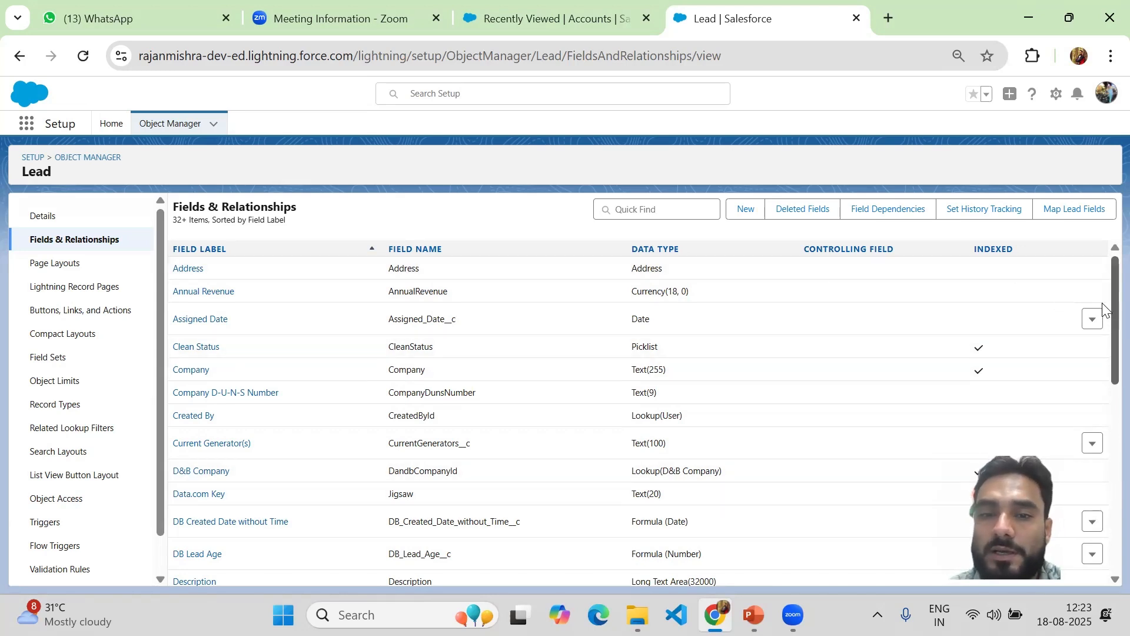
drag(1115, 321, 1105, 292)
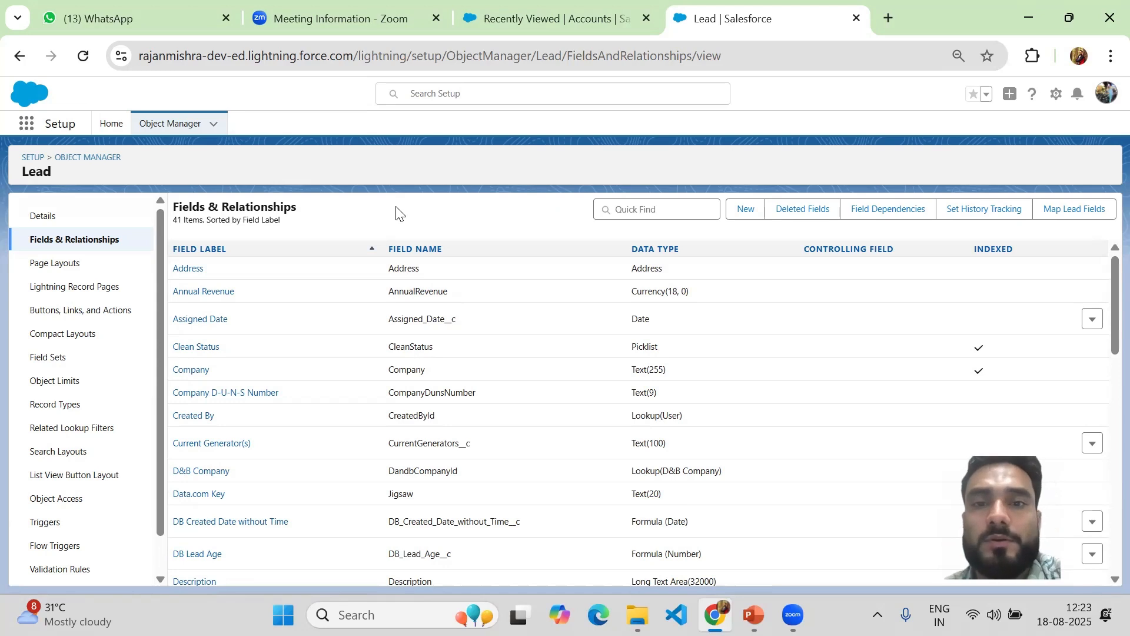
Start a new custom field on the Lead object and review the available data types.
click(743, 212)
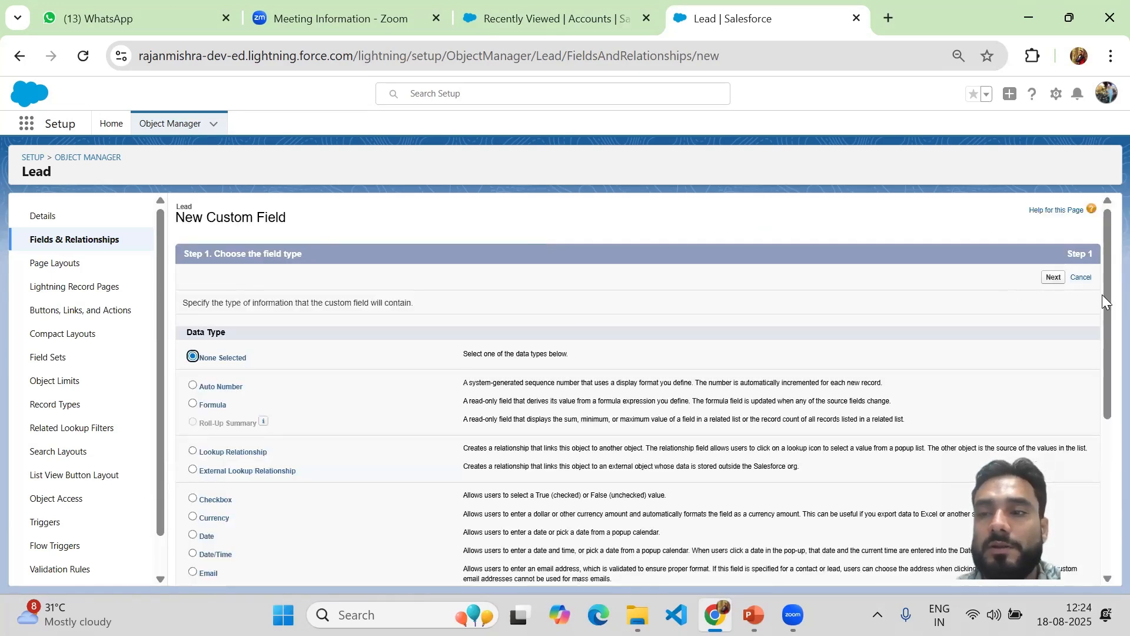
drag(1102, 294, 1102, 253)
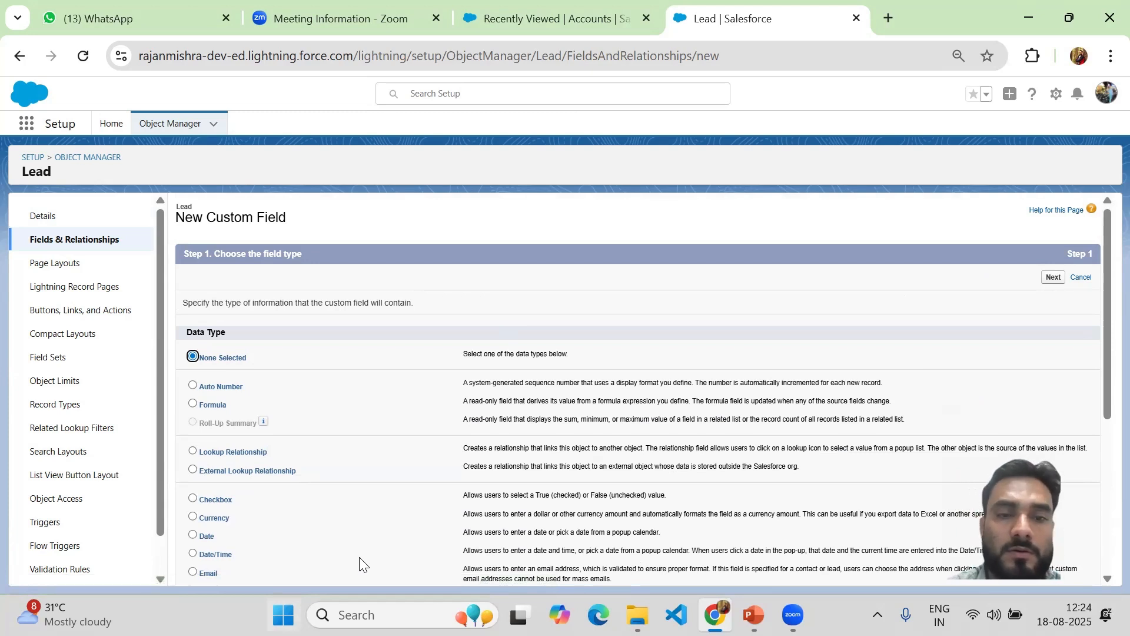
click(516, 210)
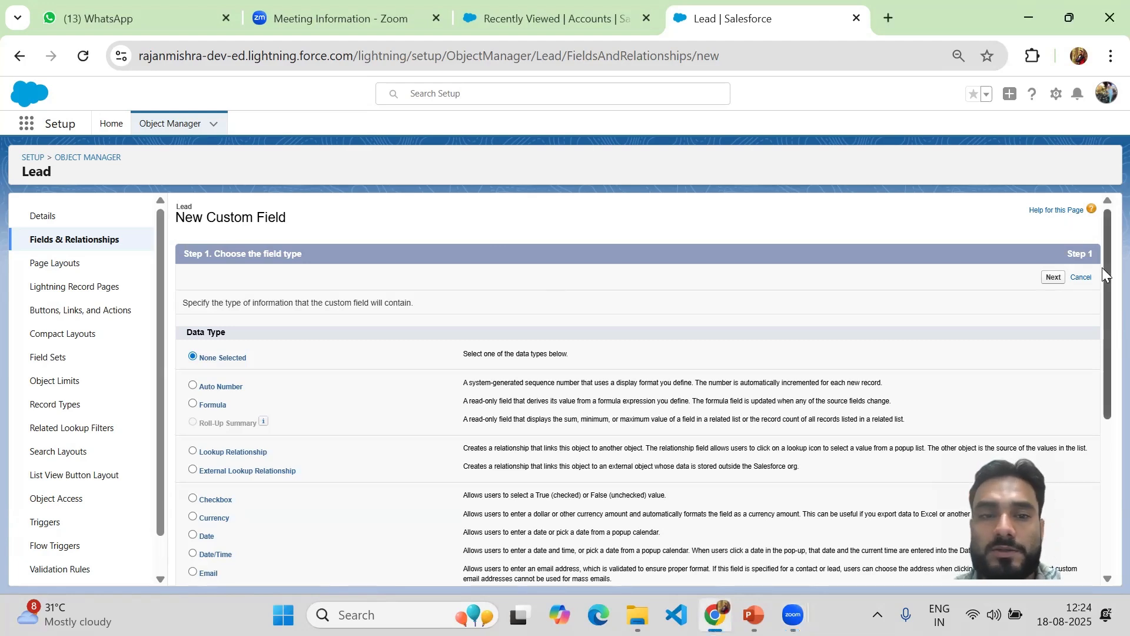
drag(1103, 268, 1104, 486)
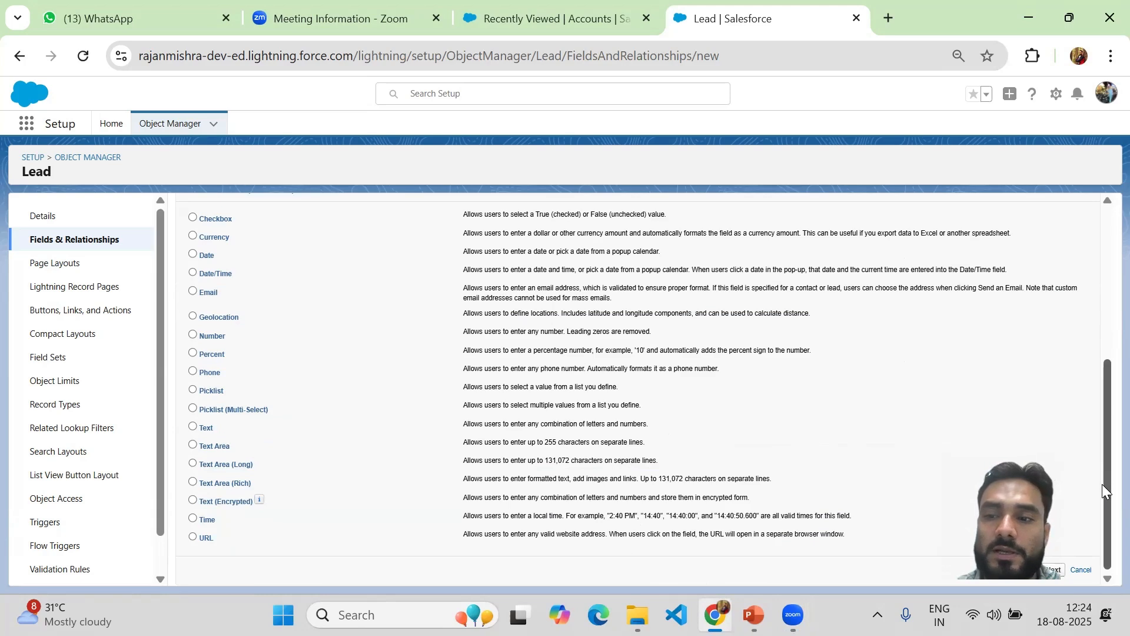
drag(1104, 514, 1083, 189)
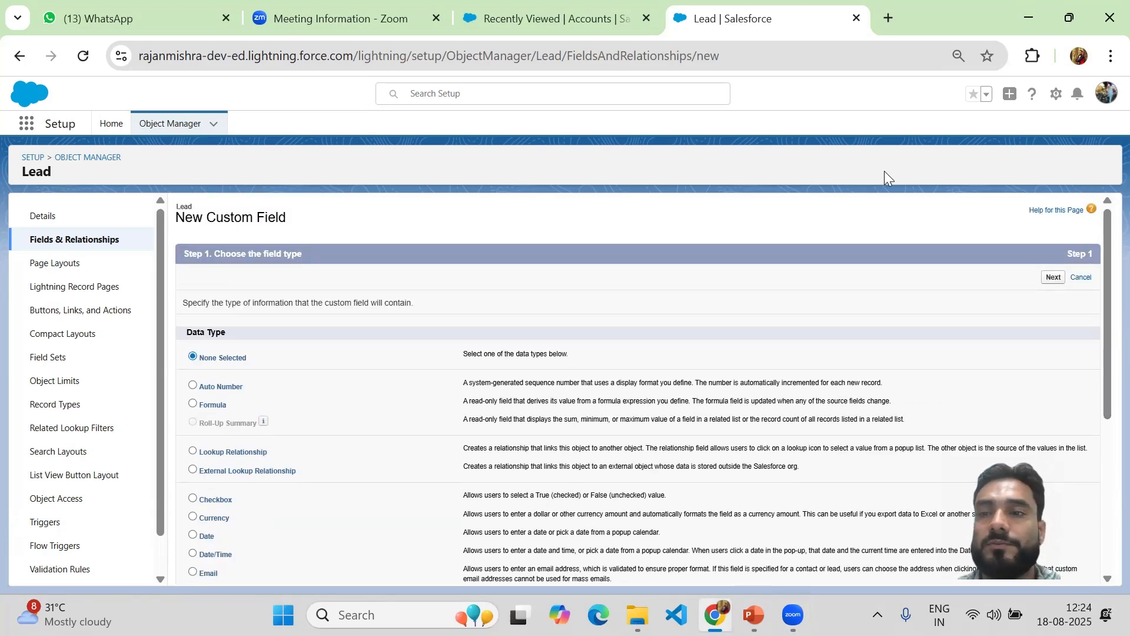
Open the Lead (Sales) Layout from the Lead page layouts and examine its fields, quick actions, detail sections and related lists.
click(59, 265)
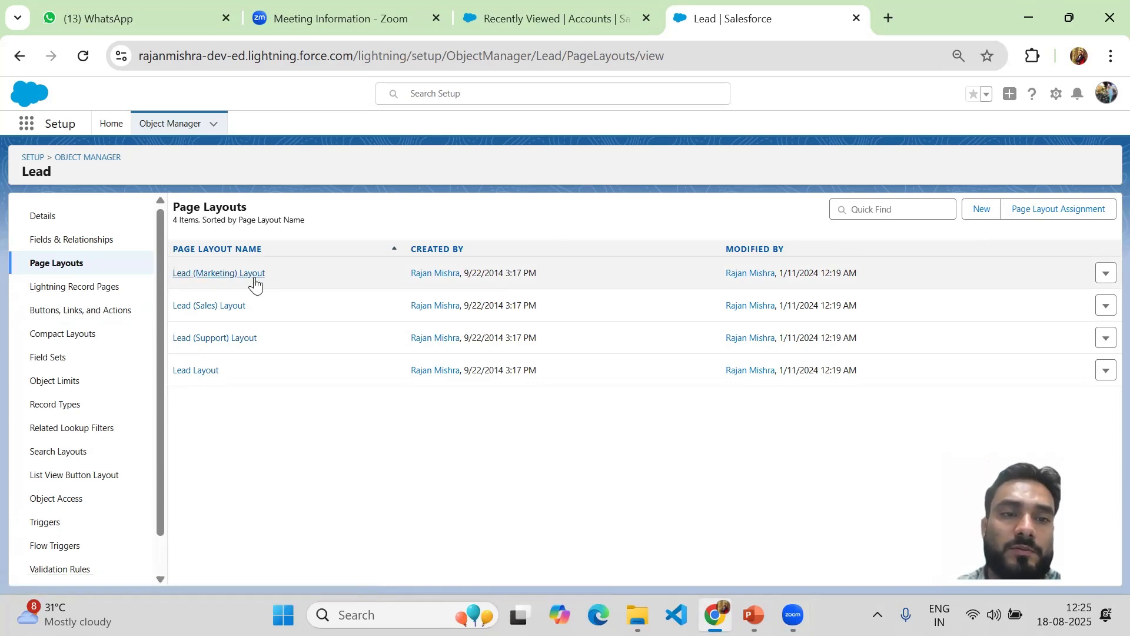
click(216, 310)
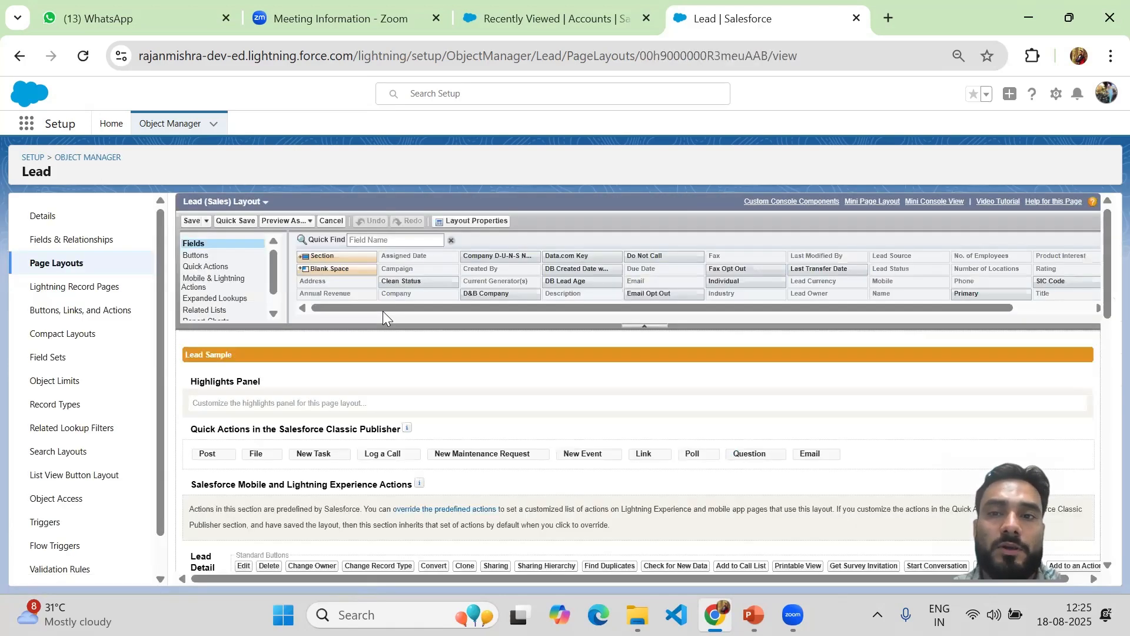
drag(1102, 236, 1085, 353)
scroll(1081, 359, down, 2)
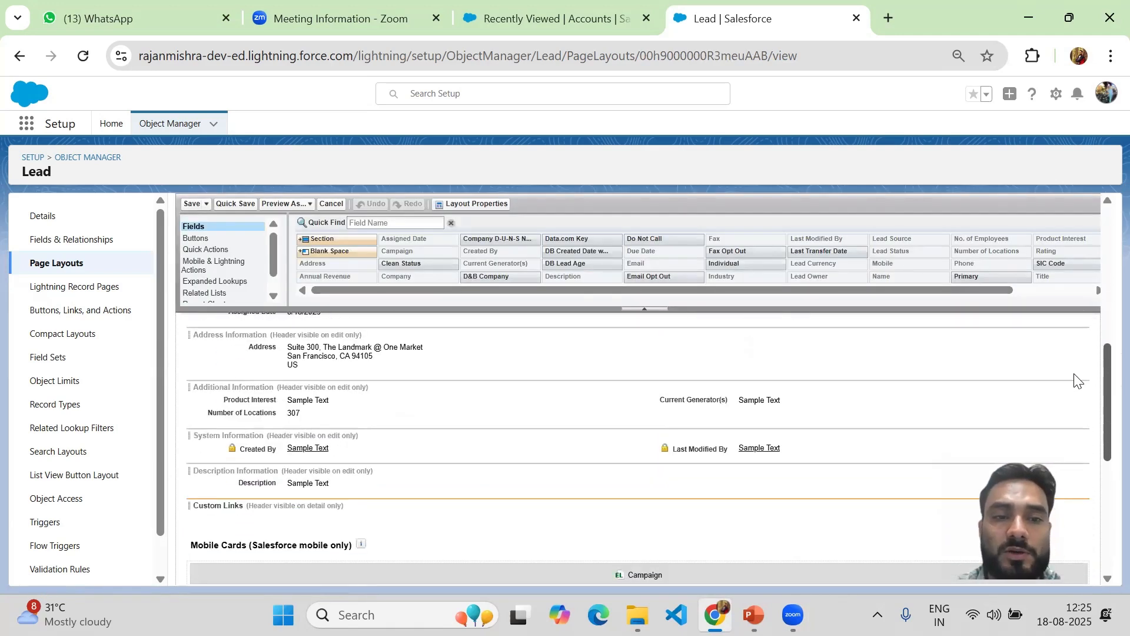
scroll(1074, 397, down, 5)
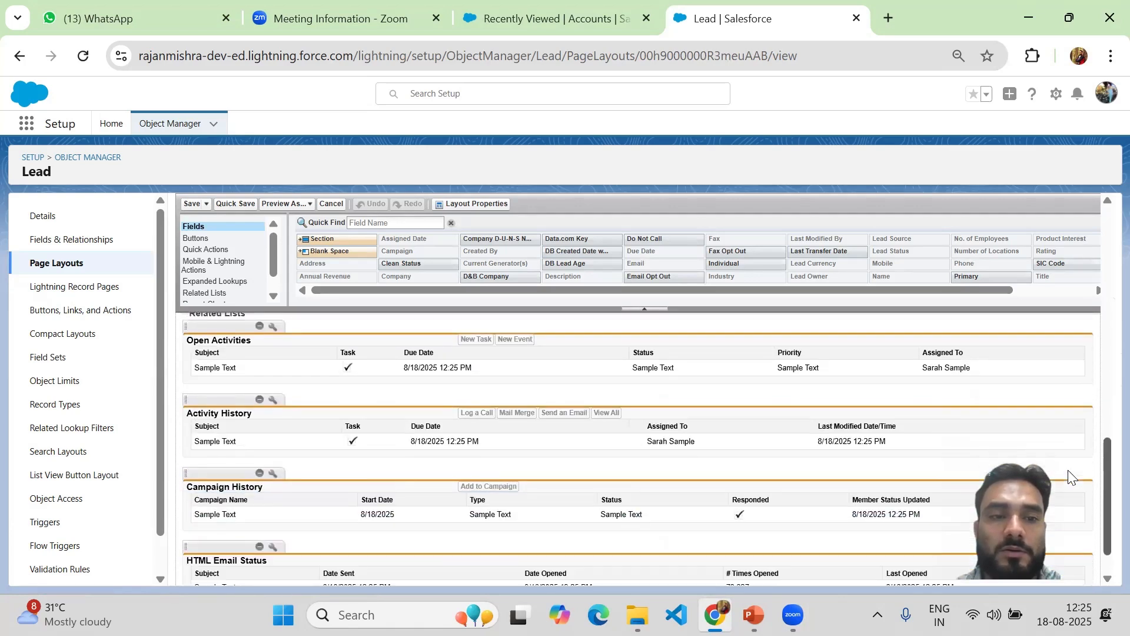
drag(1068, 465, 1102, 525)
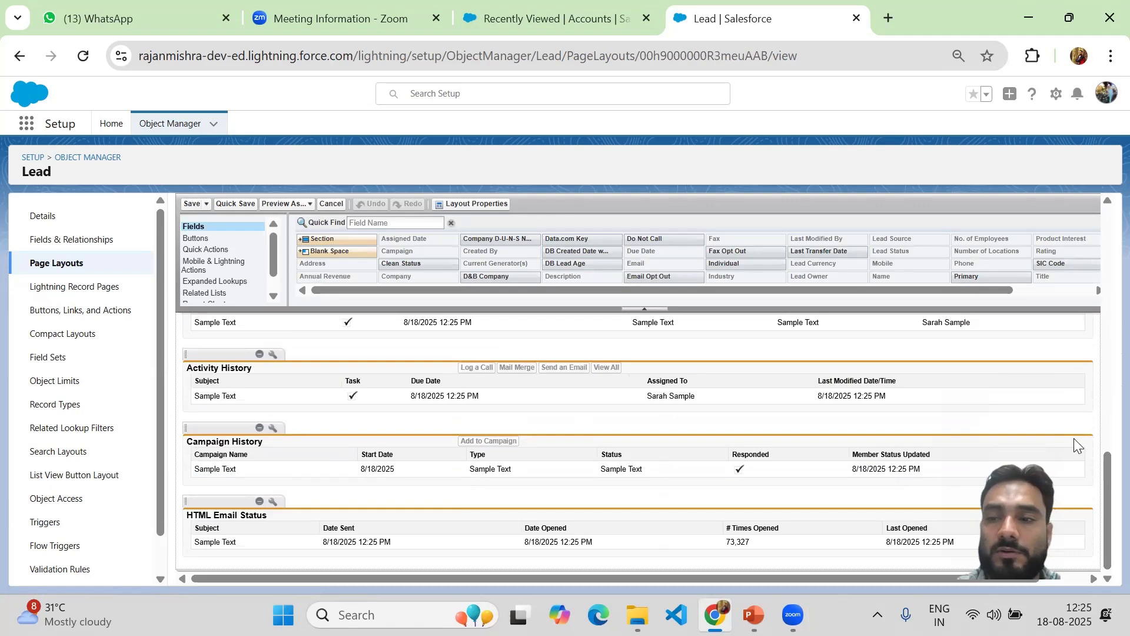
drag(1105, 512, 1099, 250)
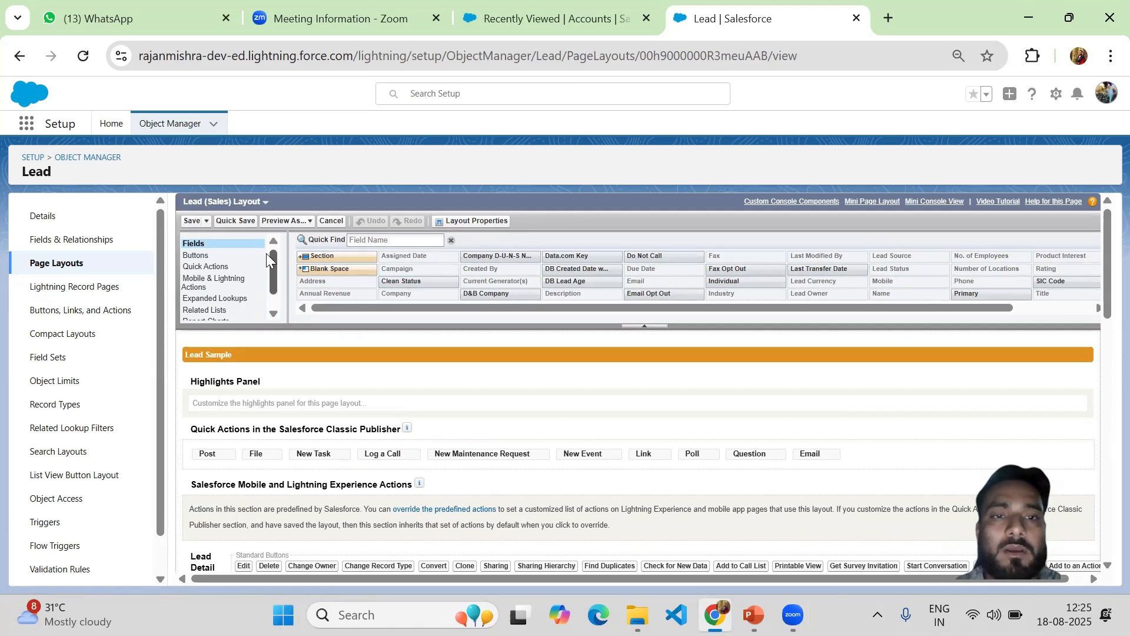
mouse_move(266, 253)
mouse_down()
mouse_move(275, 288)
mouse_move(271, 252)
mouse_up()
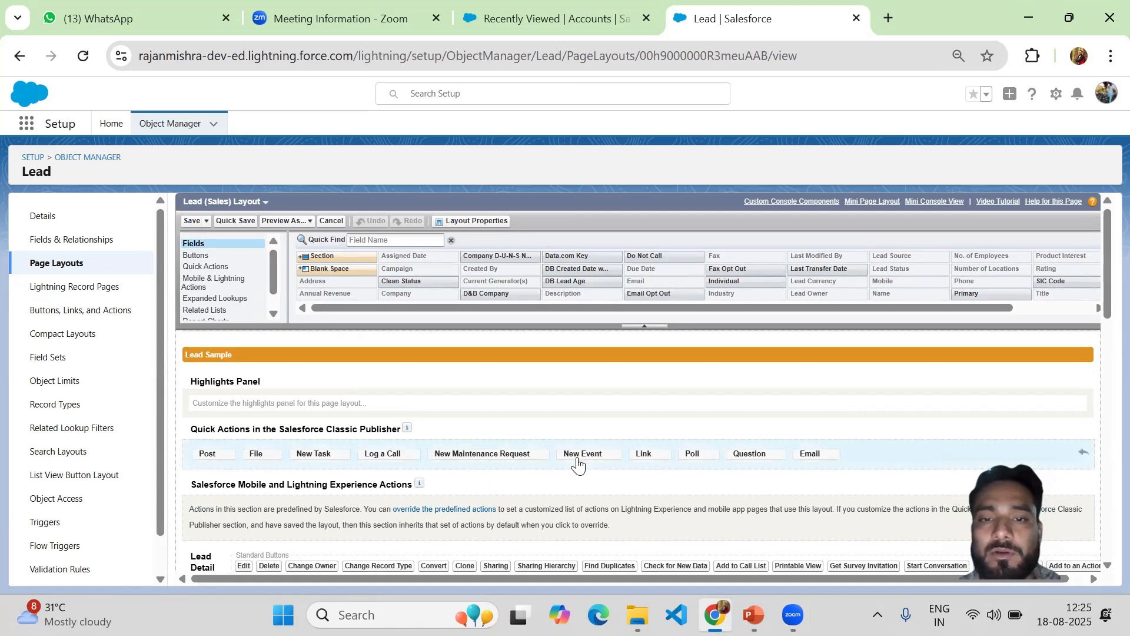
mouse_move(581, 459)
mouse_down()
mouse_move(701, 459)
mouse_move(589, 457)
mouse_up()
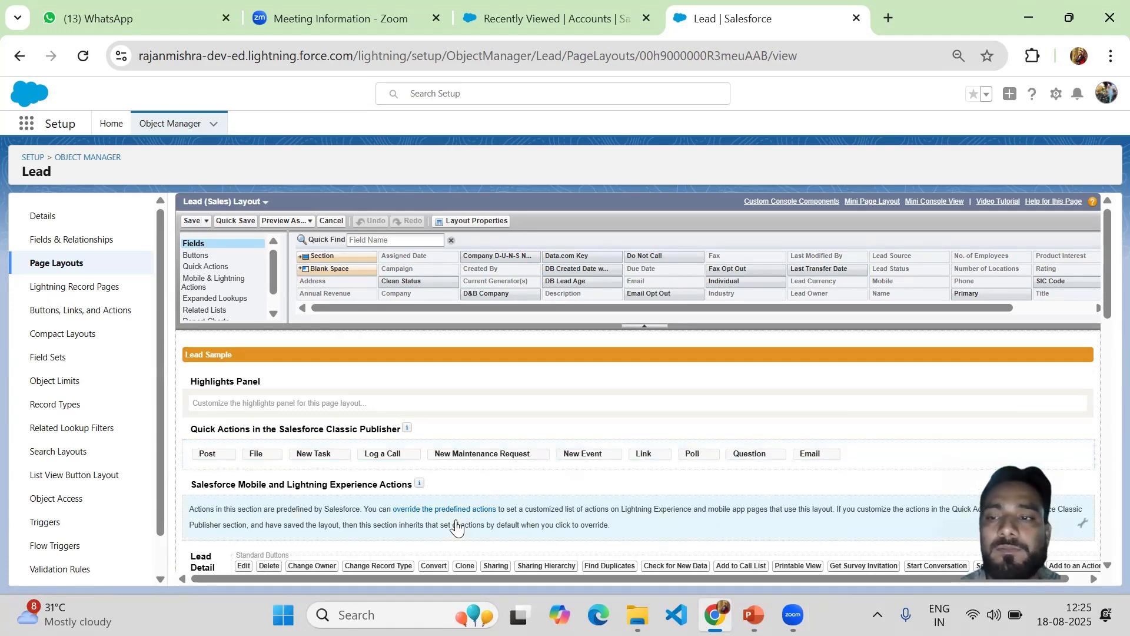
click(1105, 334)
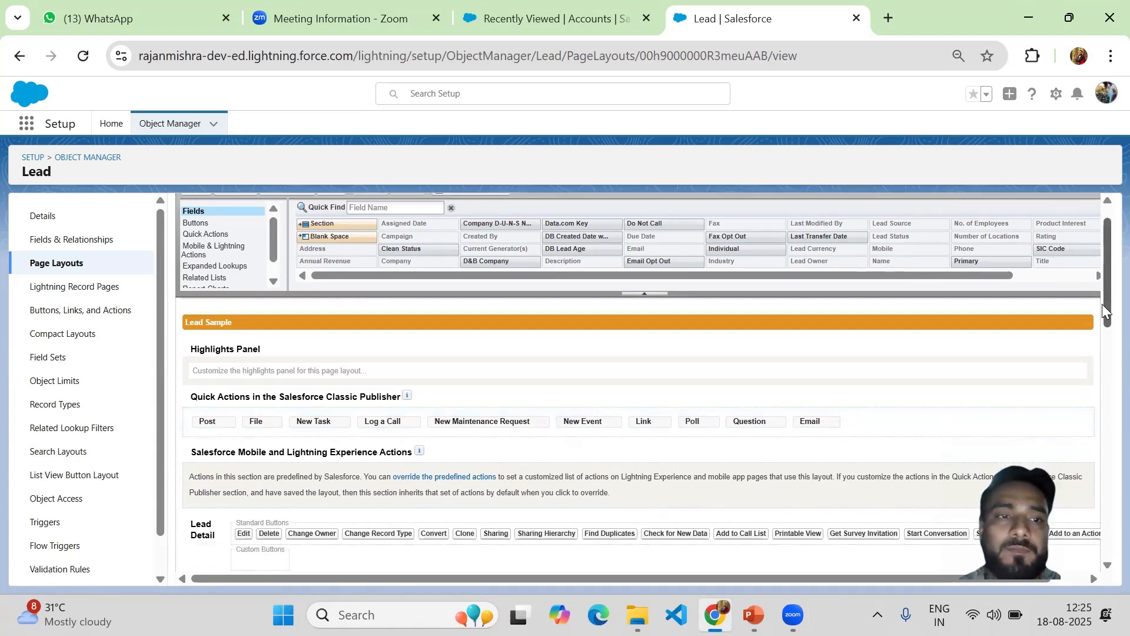
View the Lead object's Lightning record pages, plus its buttons, links and actions with the options available for the first Accept entry.
click(96, 288)
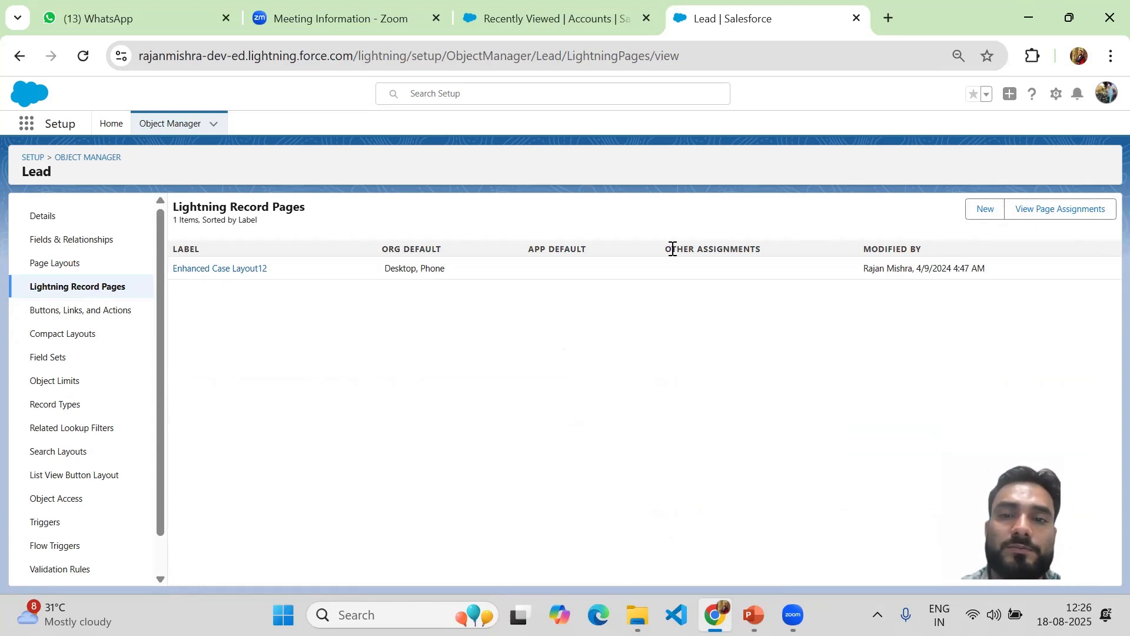
click(62, 324)
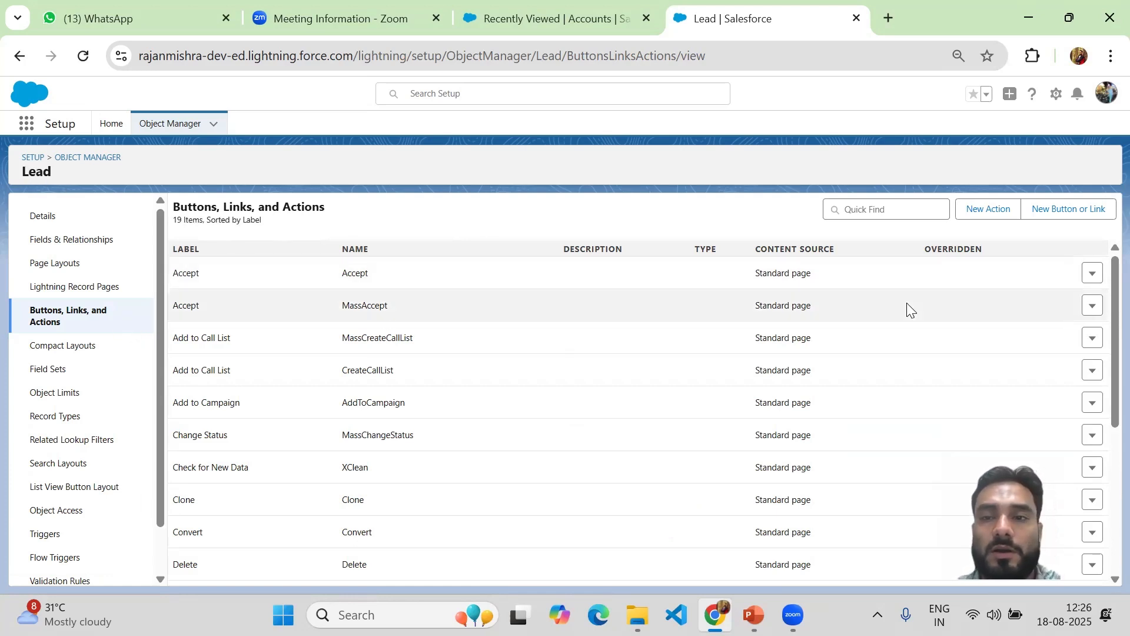
drag(1105, 300, 1098, 239)
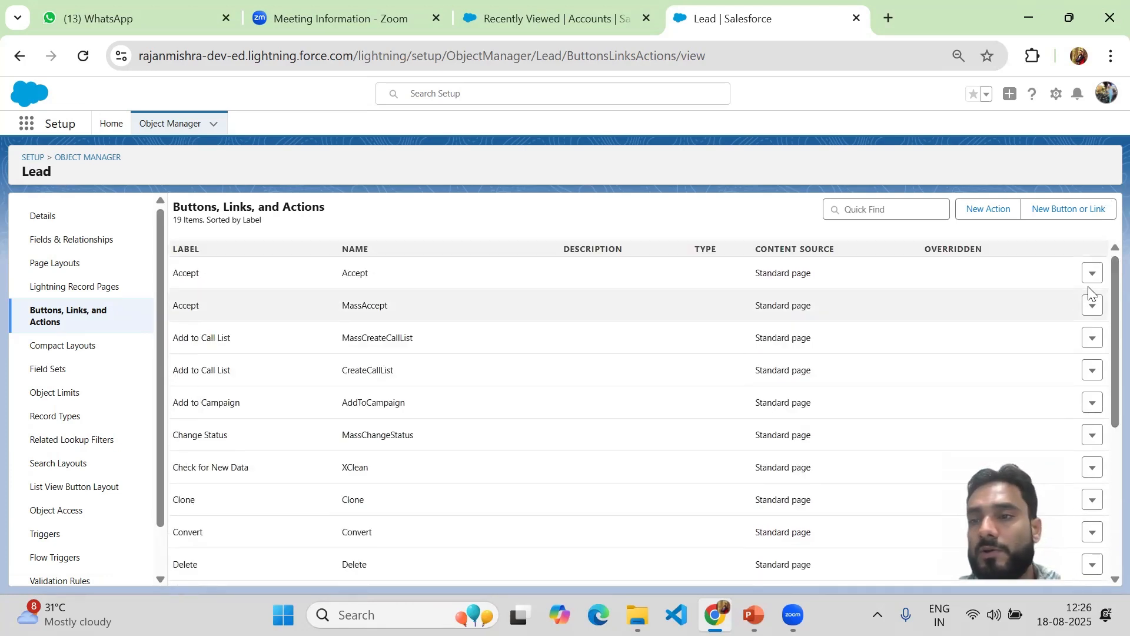
click(1092, 276)
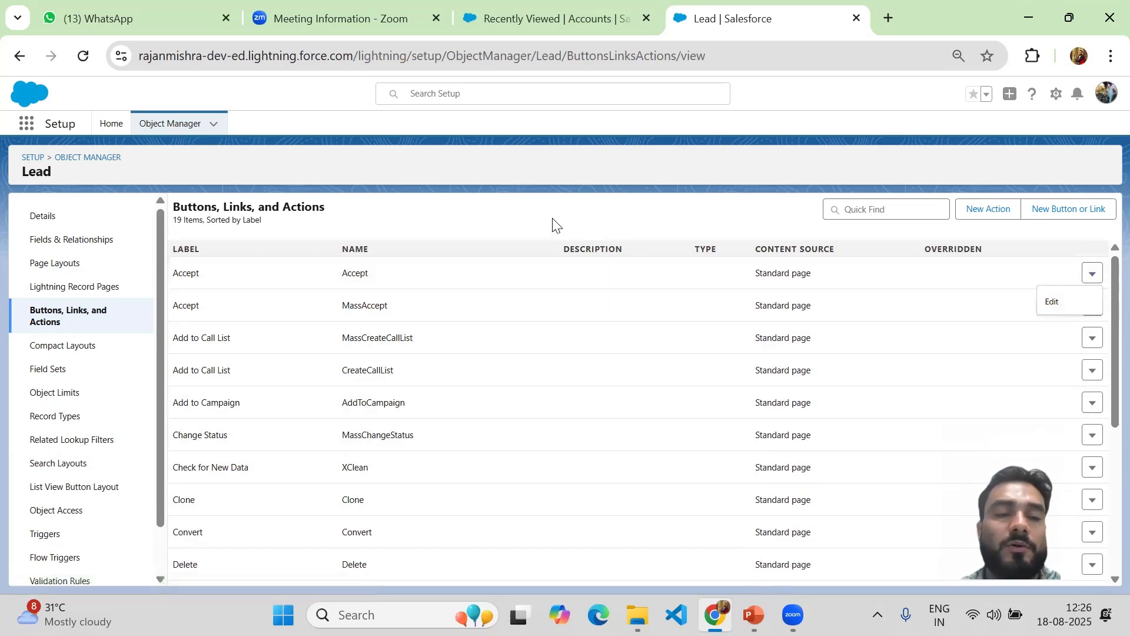
click(557, 225)
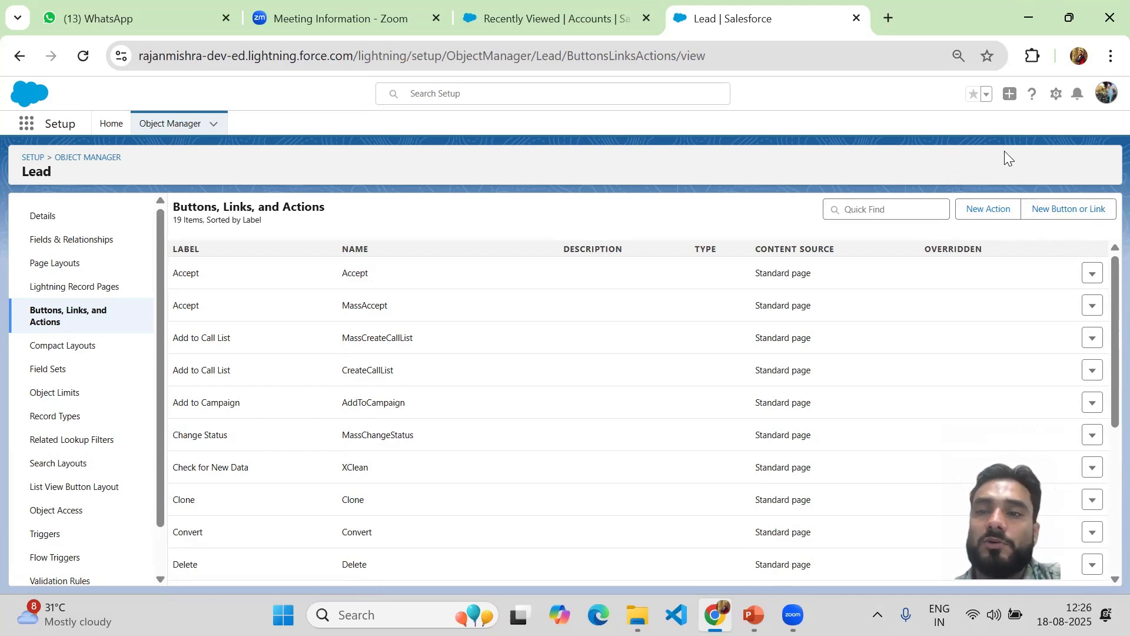
Start a new custom button or link for the Lead object and set its display type to Detail Page Button.
click(1072, 212)
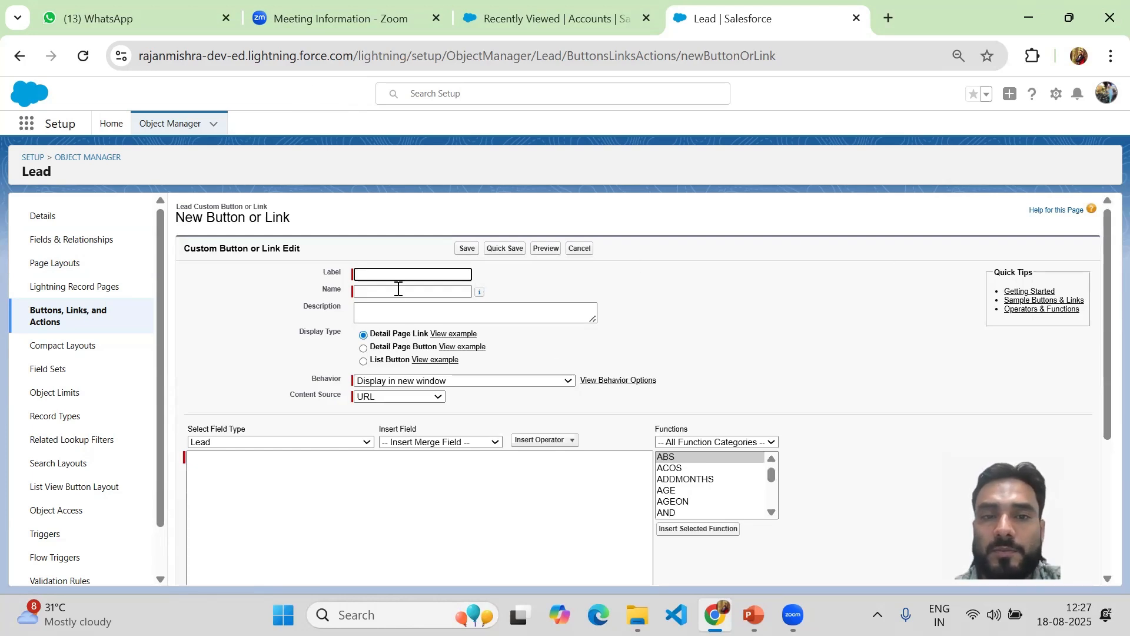
click(380, 276)
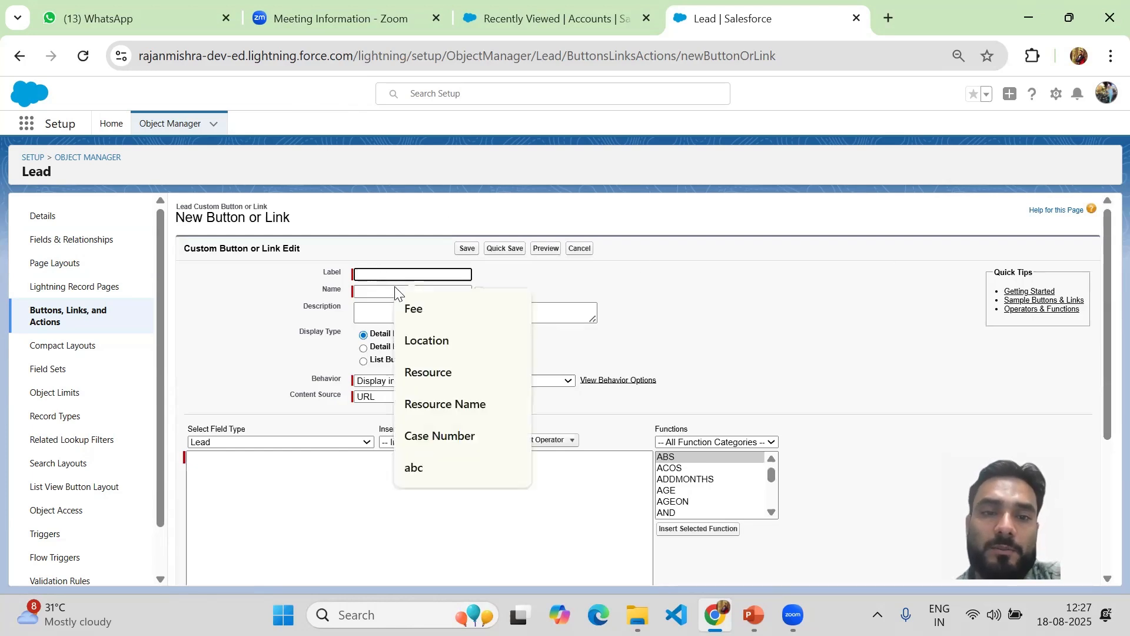
click(259, 356)
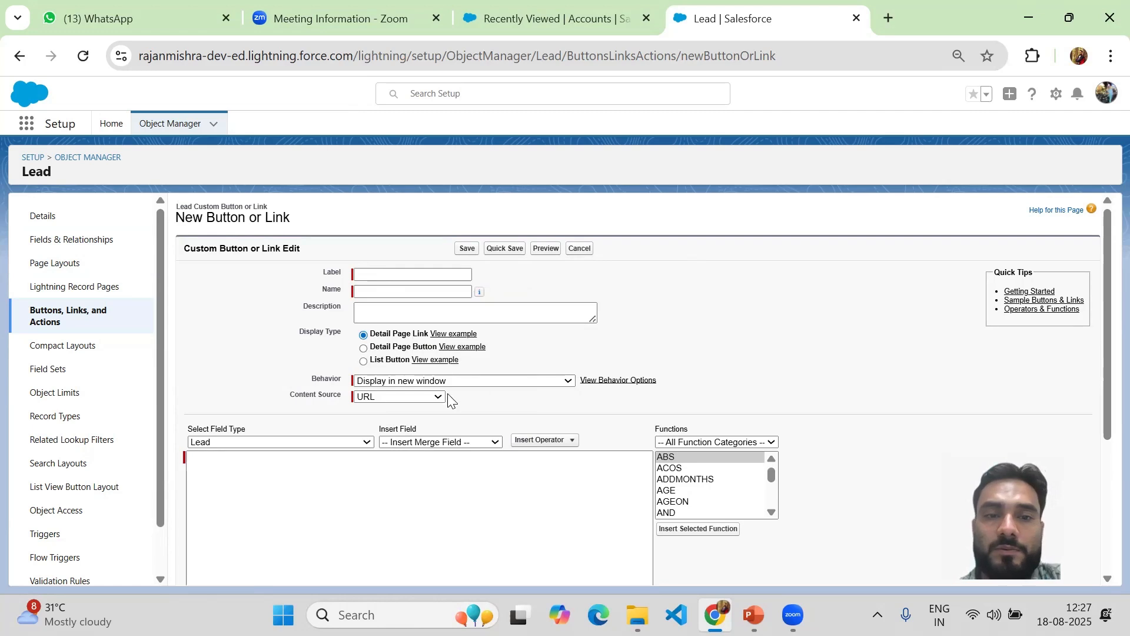
click(364, 362)
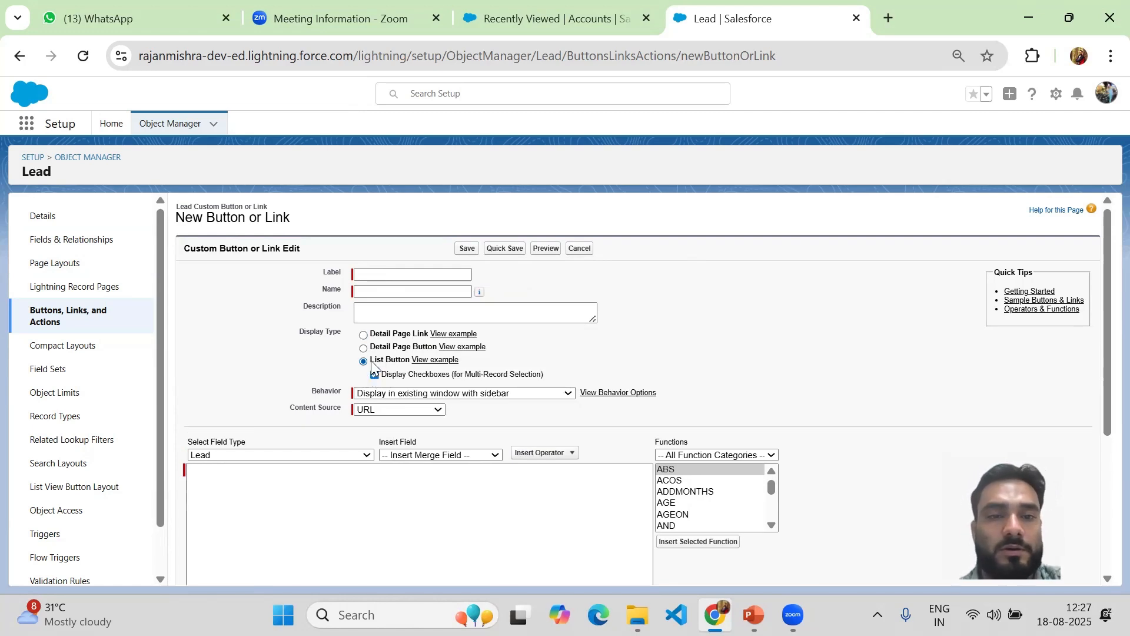
click(364, 348)
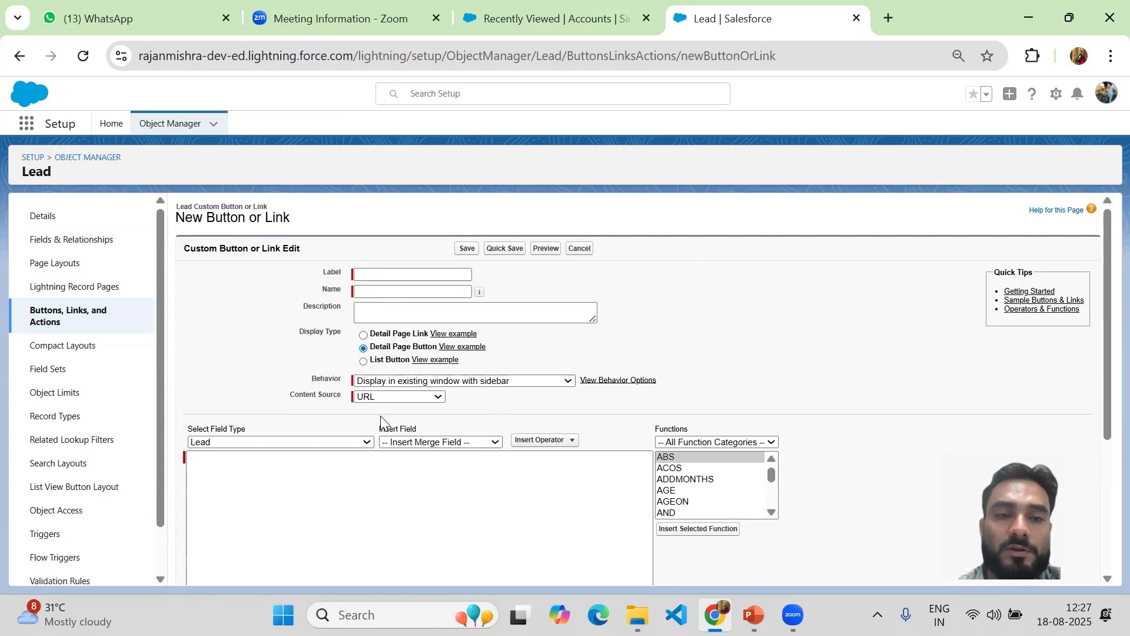
Review the content source and behavior options for the new button, leaving Behavior on Display in existing window with sidebar.
click(415, 398)
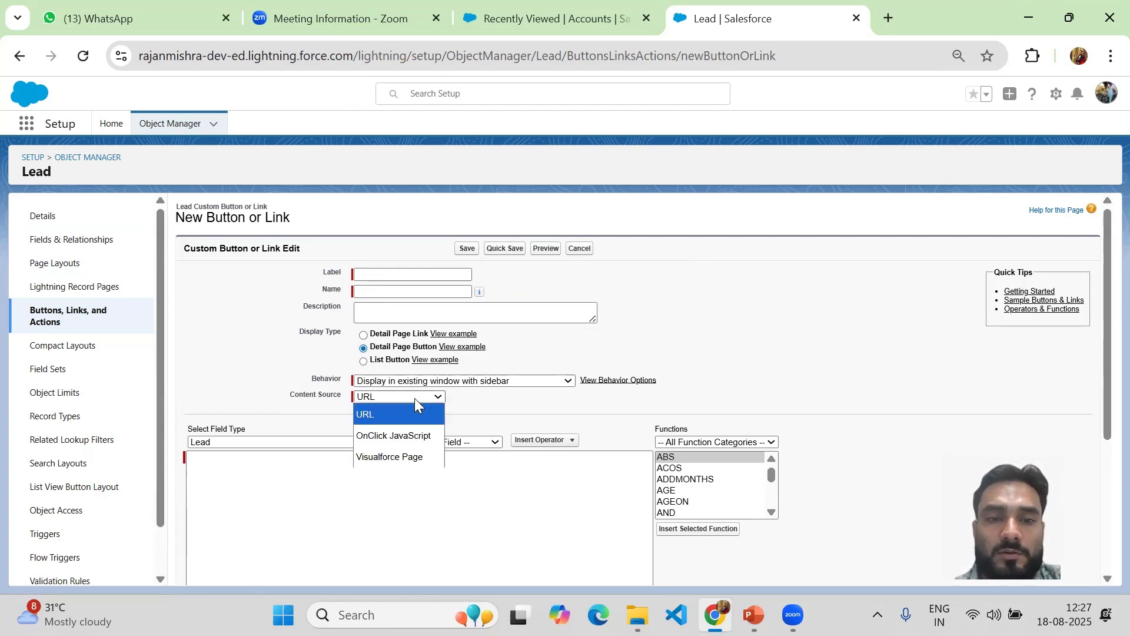
click(421, 396)
click(533, 384)
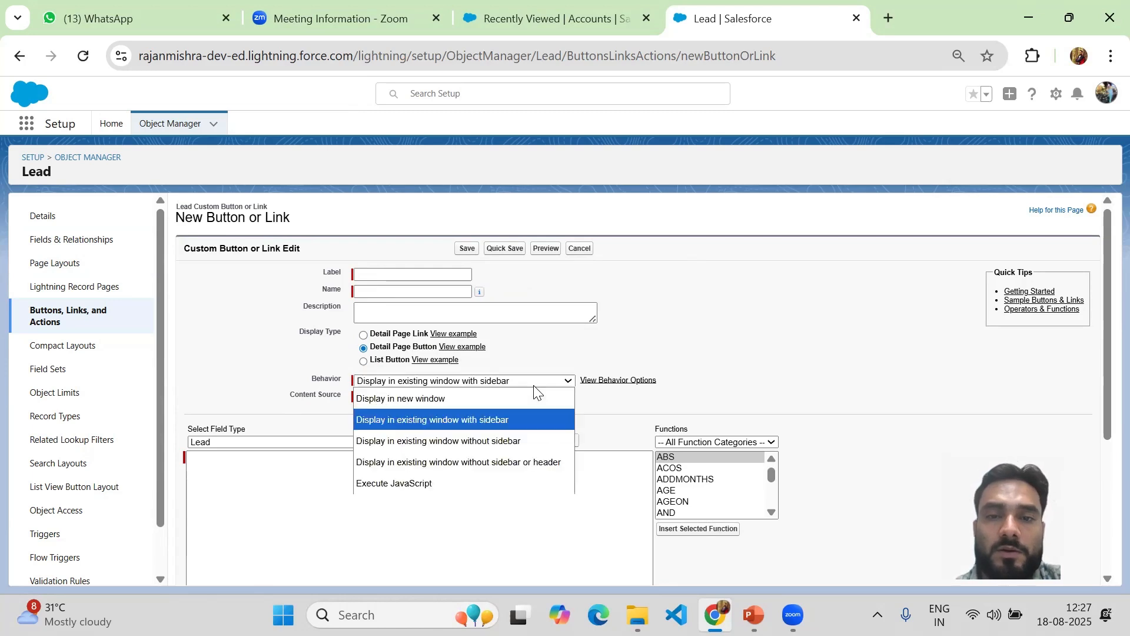
click(425, 398)
click(463, 380)
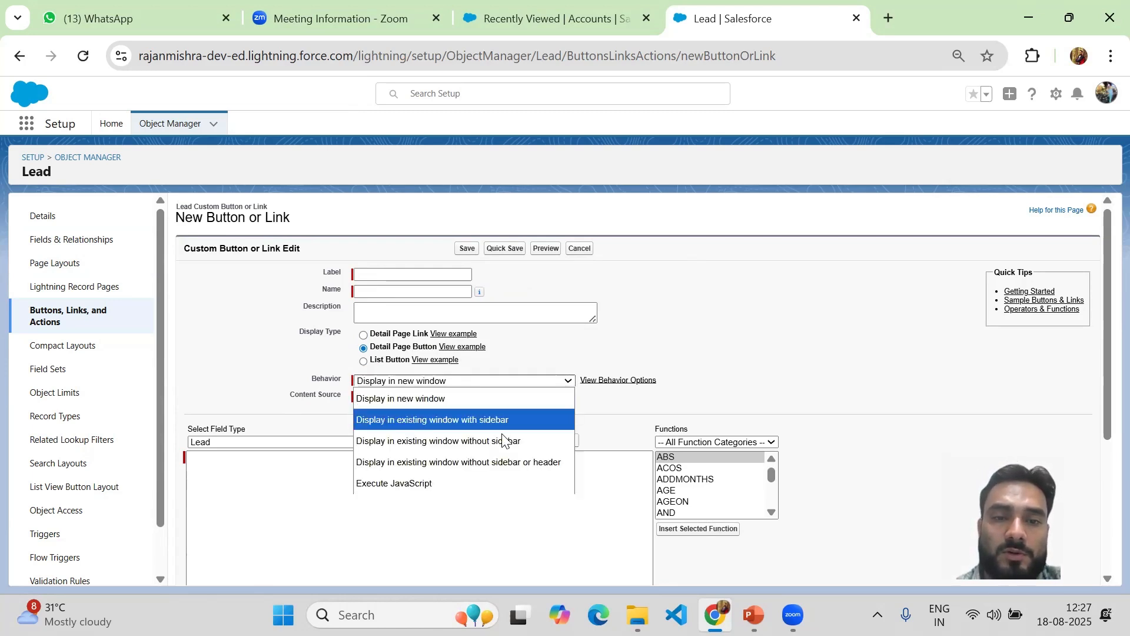
click(486, 420)
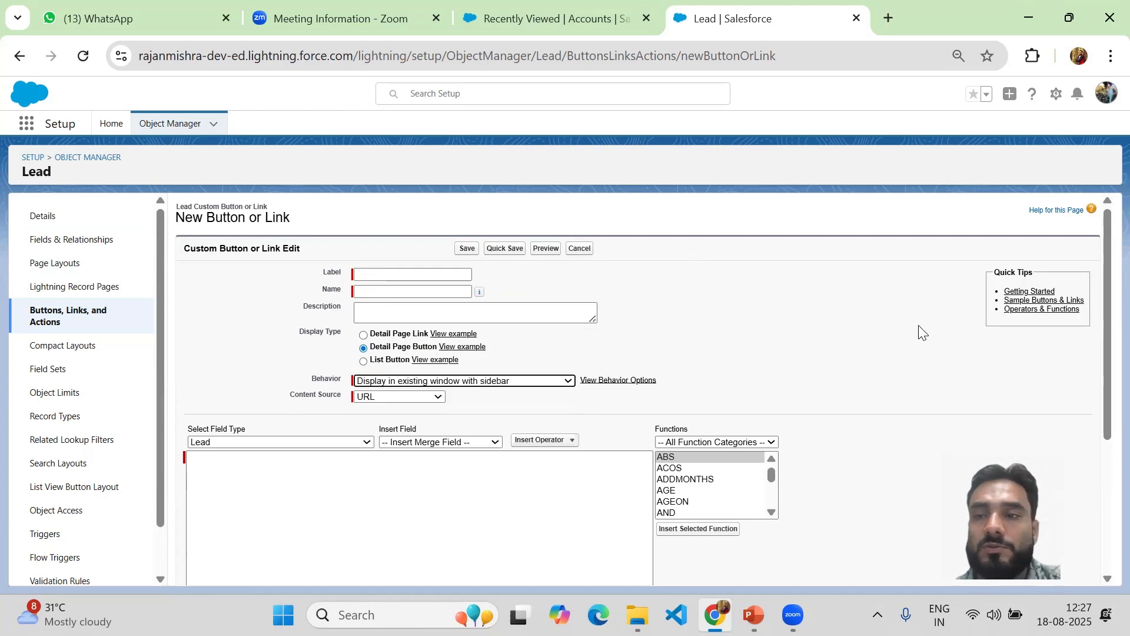
drag(1105, 272, 1057, 242)
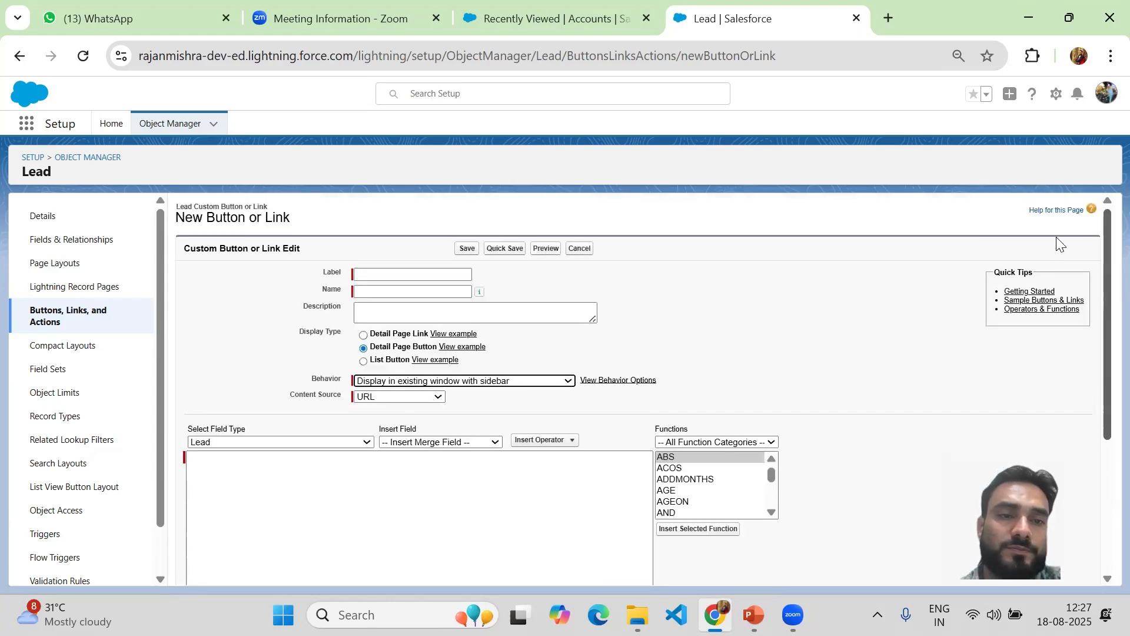
View the Lead object's compact layouts and its field sets.
click(57, 347)
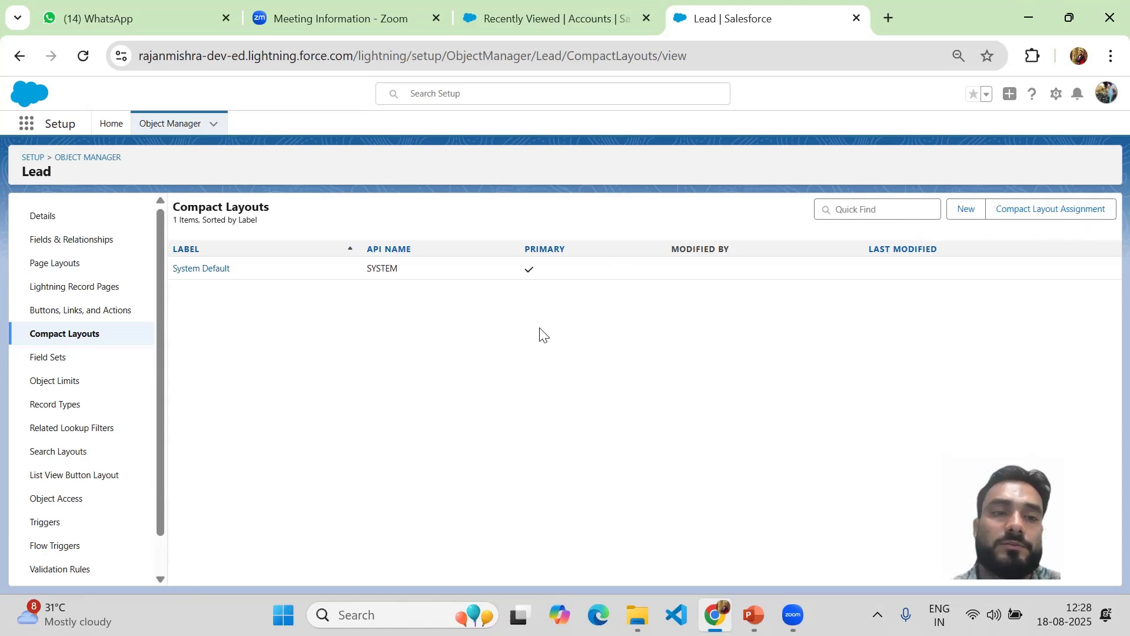
drag(158, 369, 158, 427)
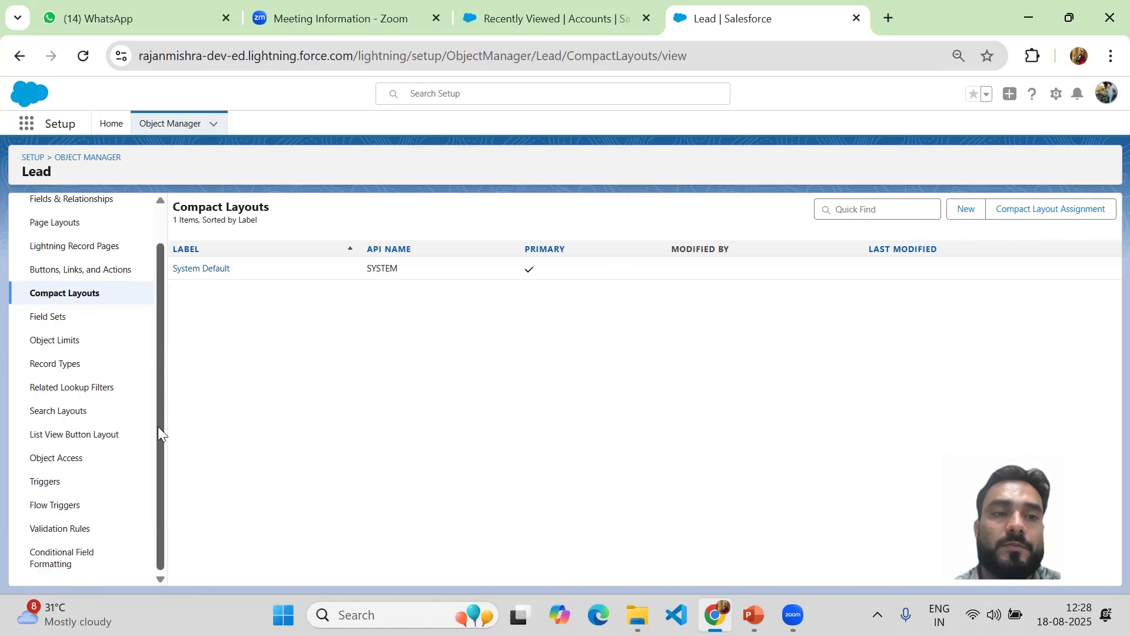
click(52, 326)
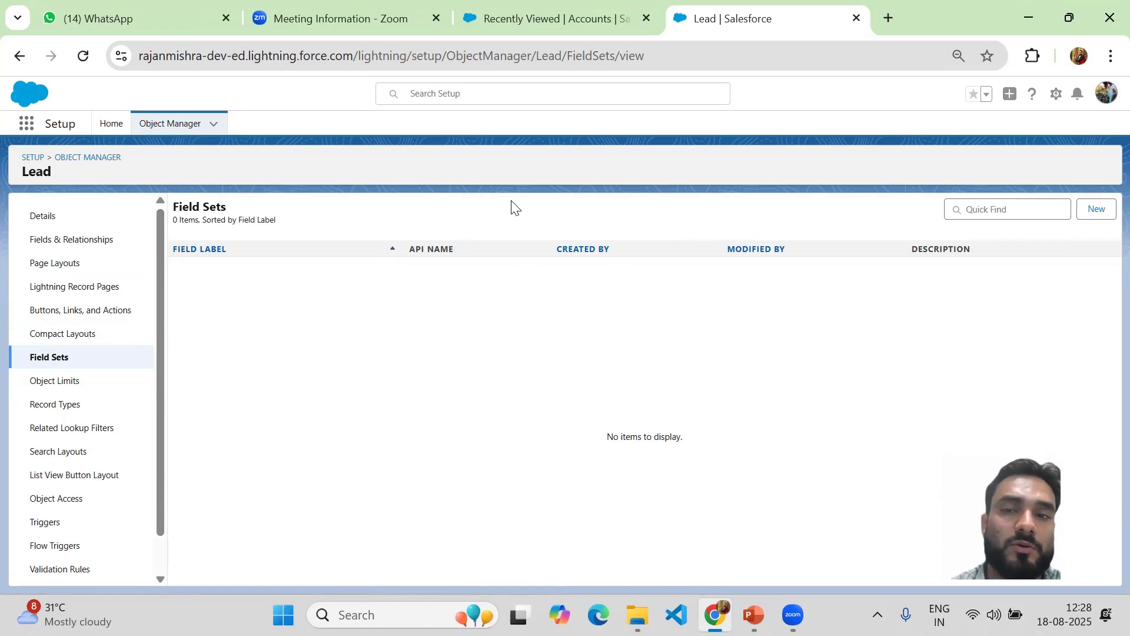
View the Lead object's limits, record types and related lookup filters.
click(78, 391)
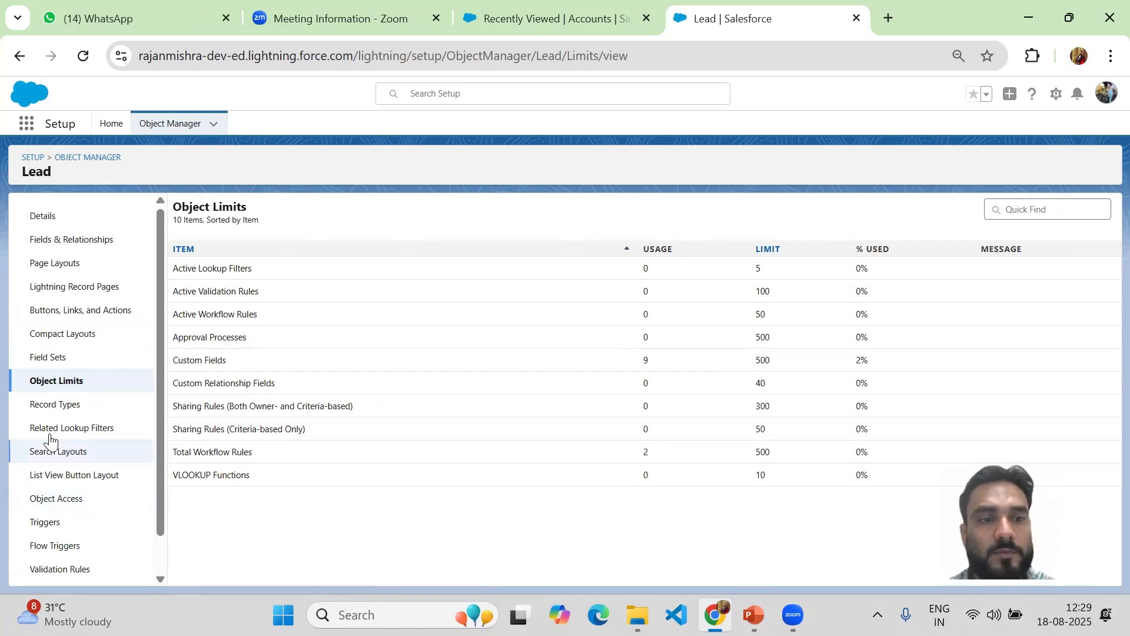
click(45, 407)
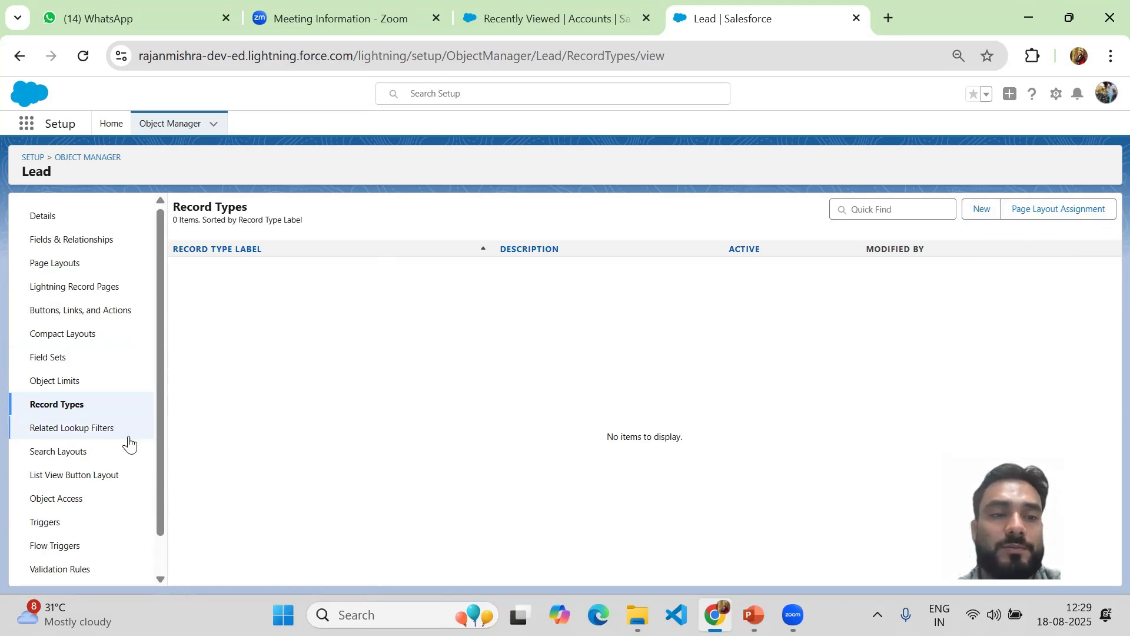
click(83, 430)
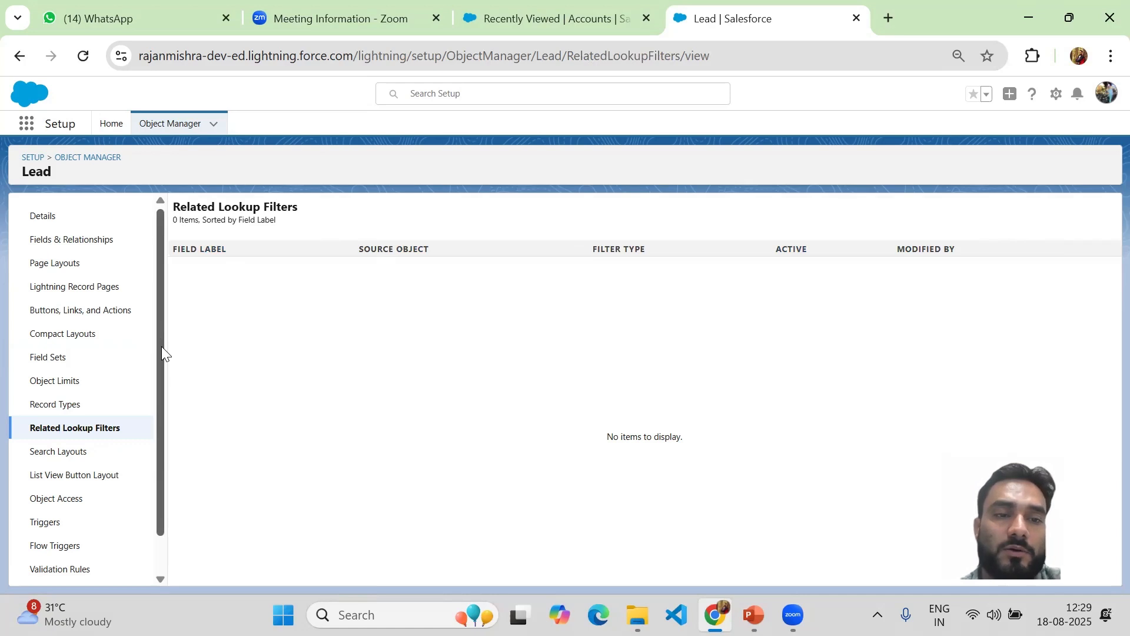
View the Lead object's search layouts and look through the full list of profiles.
drag(162, 346, 163, 422)
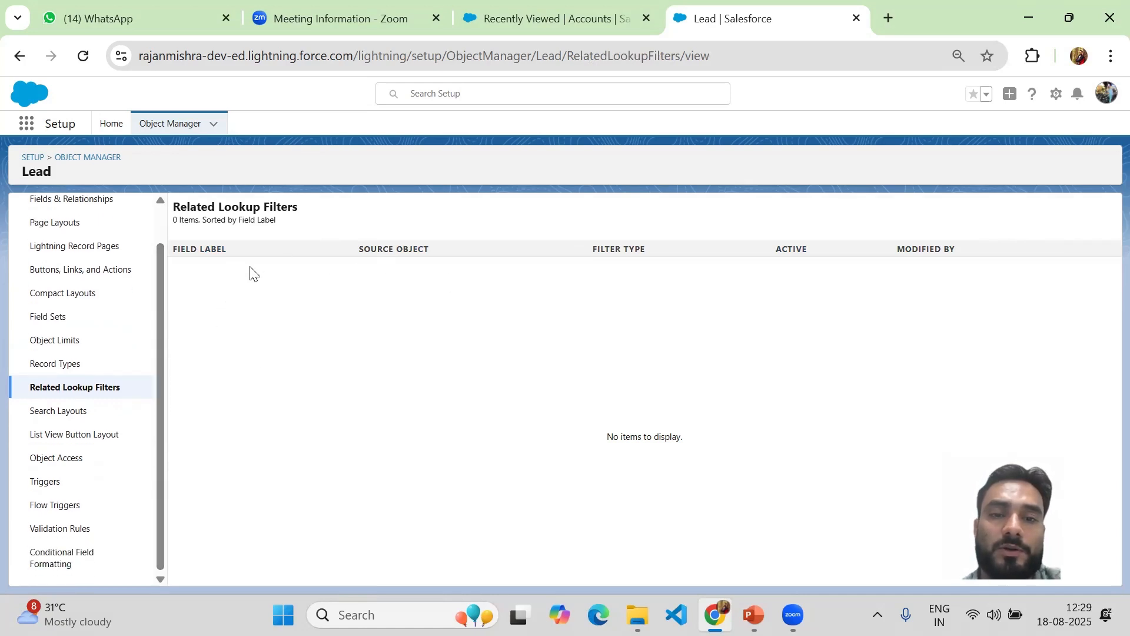
click(83, 417)
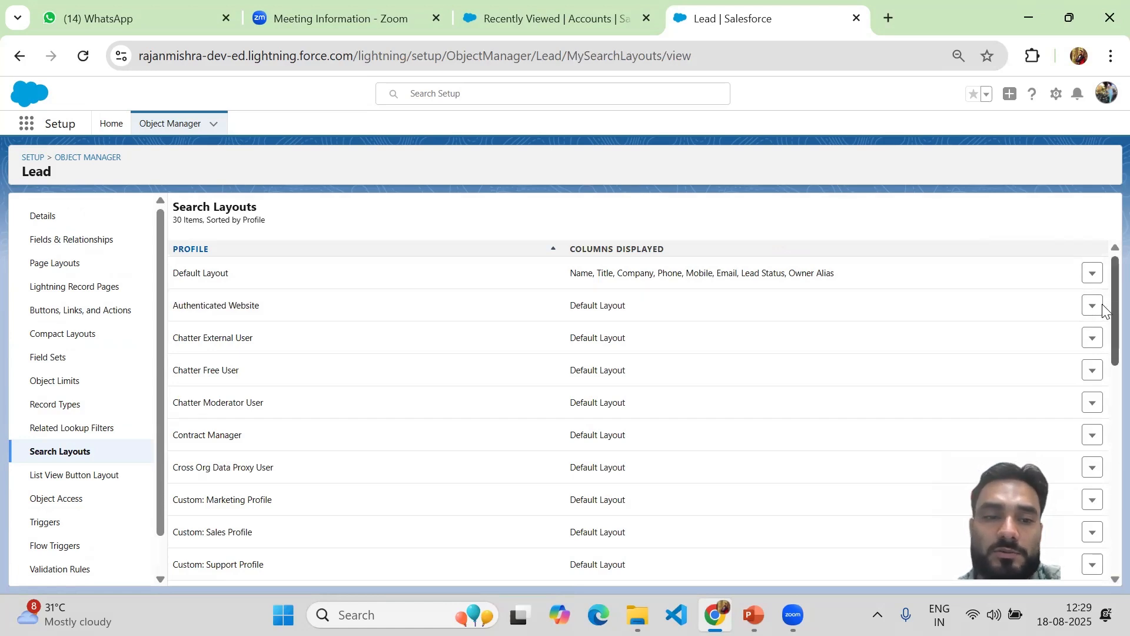
scroll(1105, 318, down, 1)
drag(1105, 337, 1105, 537)
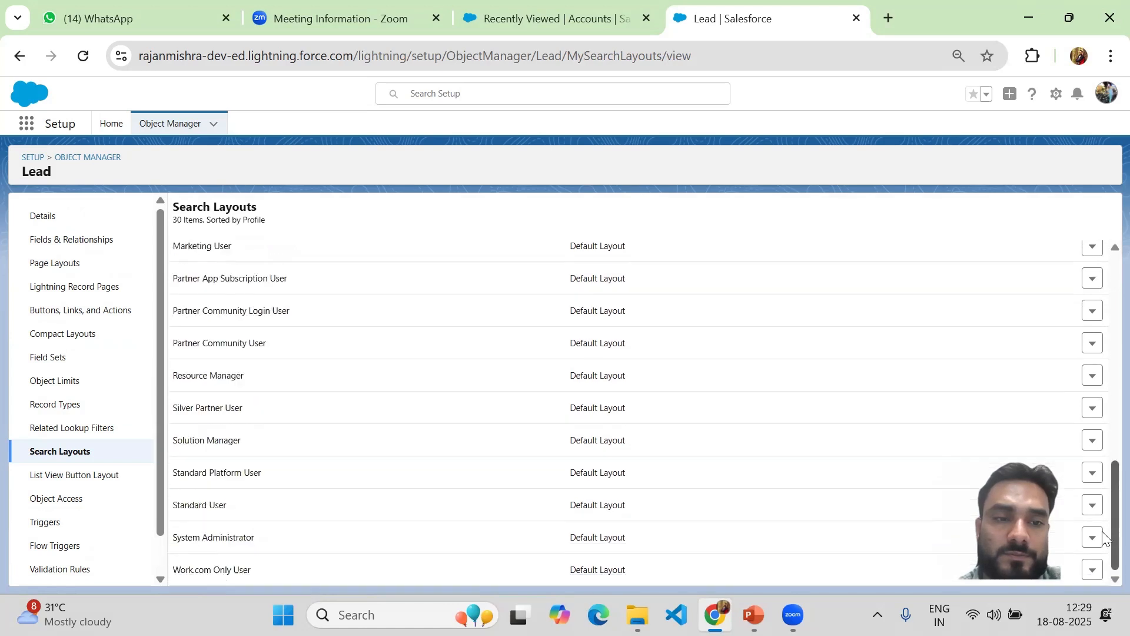
Open the Lead object's List View button layout for editing and review its standard buttons, custom buttons and list view actions.
click(62, 480)
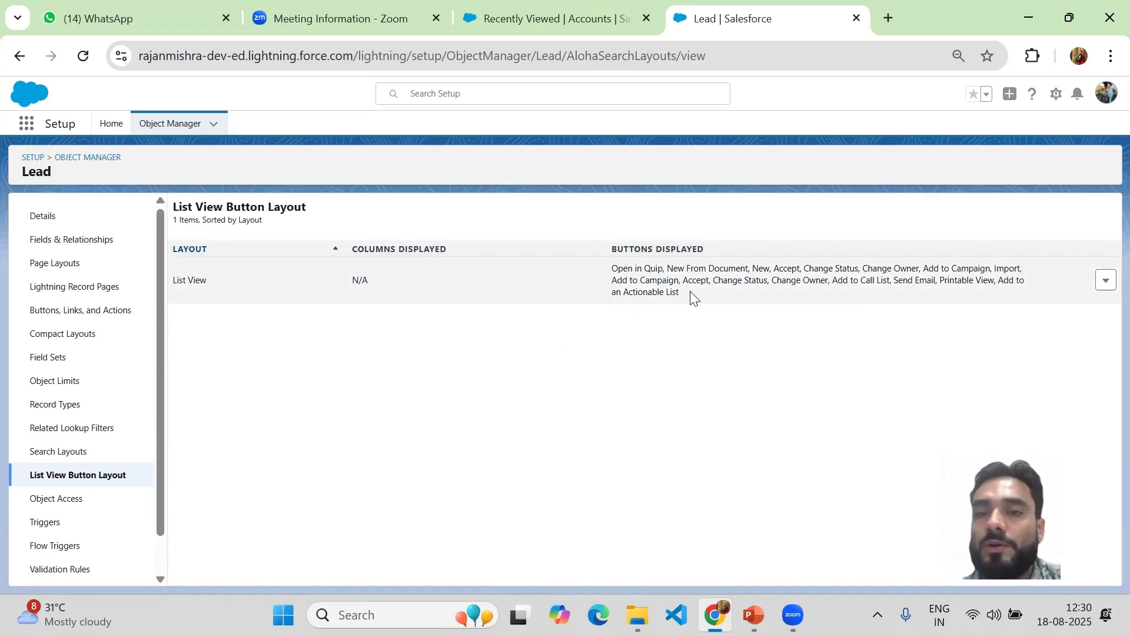
click(1106, 279)
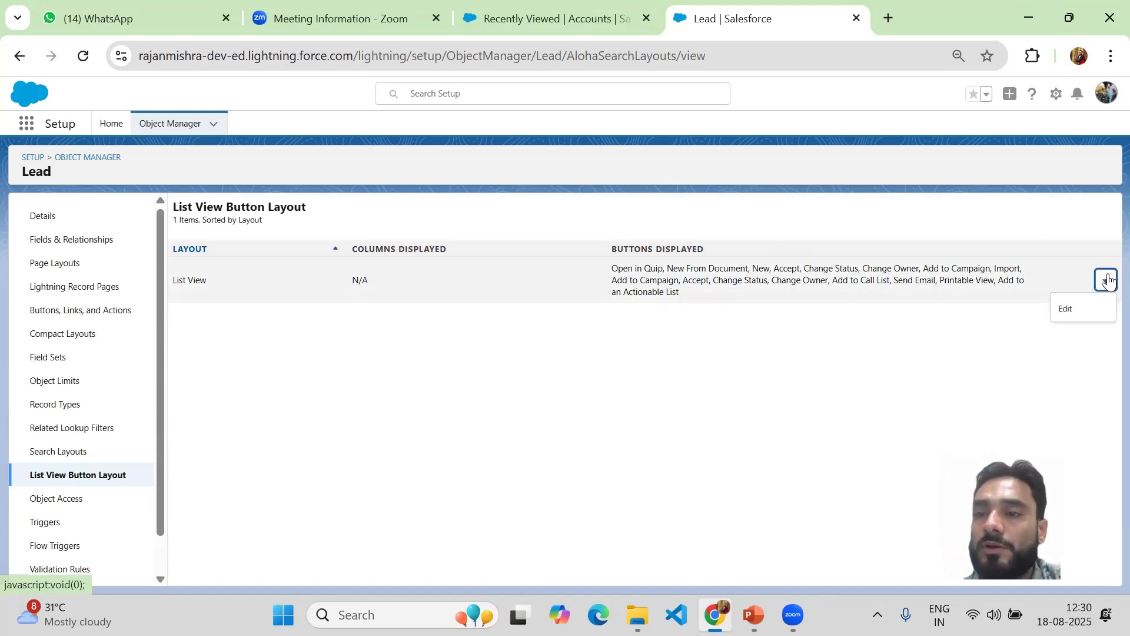
click(1079, 316)
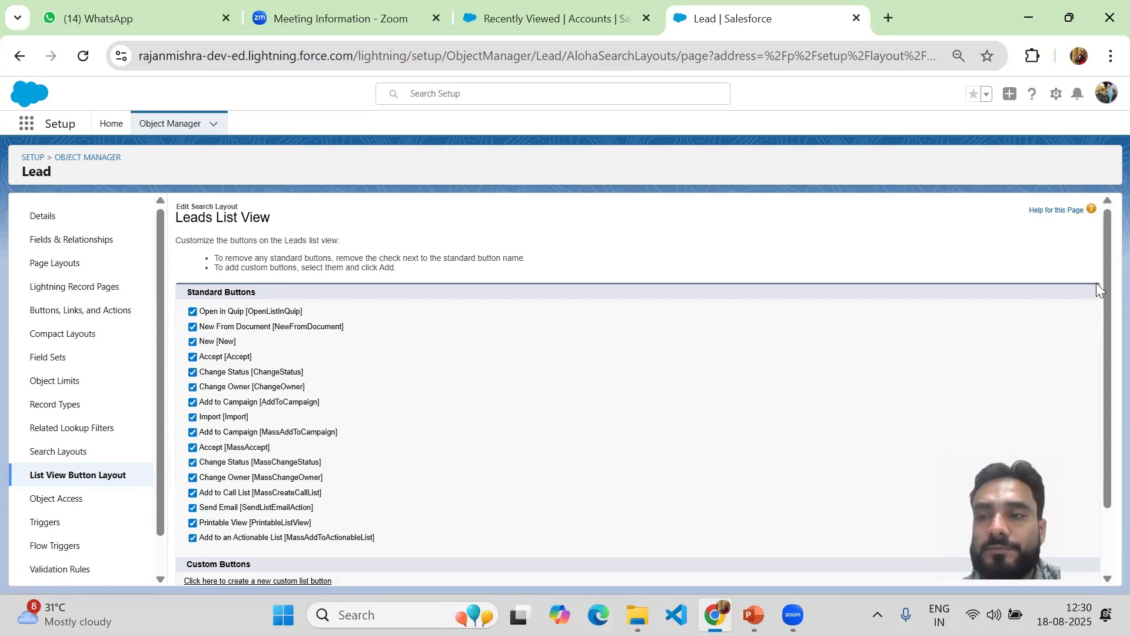
drag(1102, 274, 1062, 143)
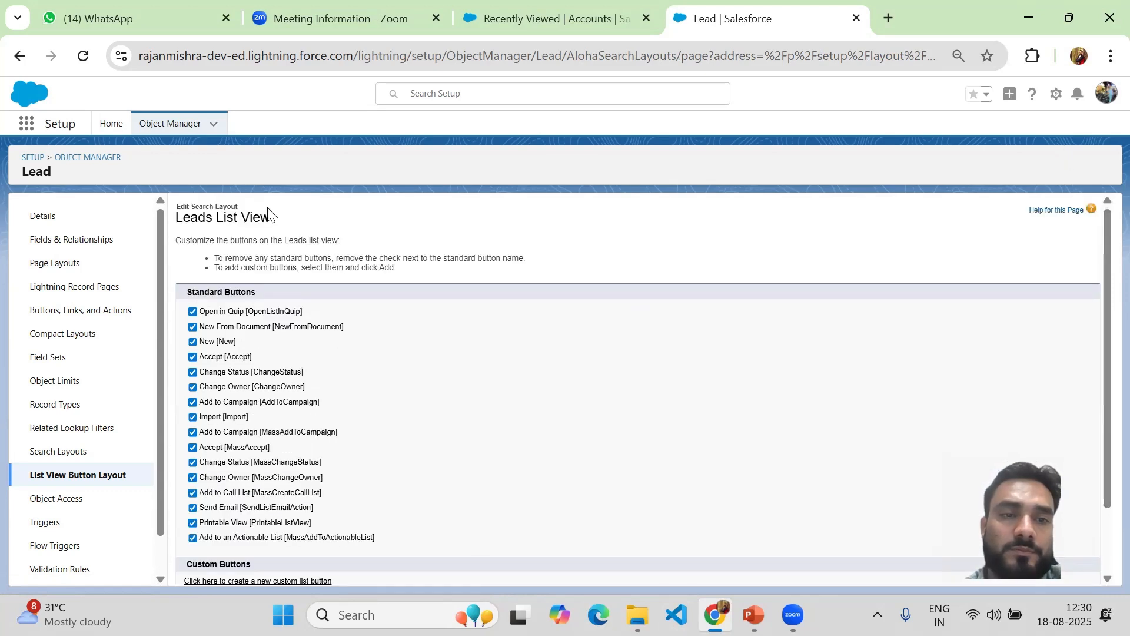
drag(1102, 342, 1098, 436)
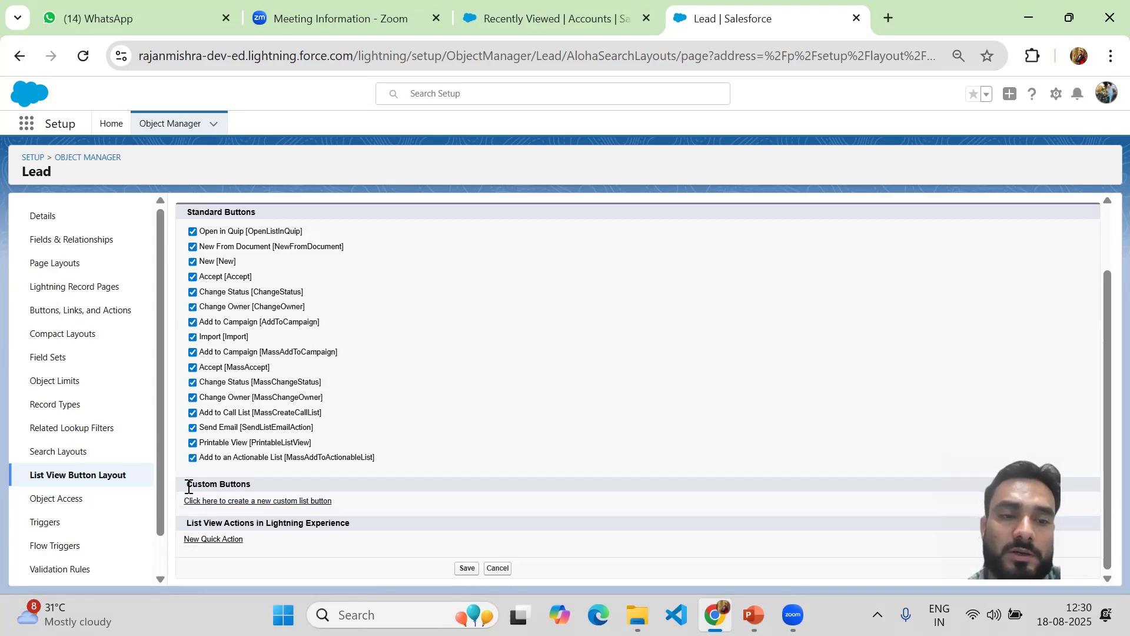
drag(189, 487, 241, 485)
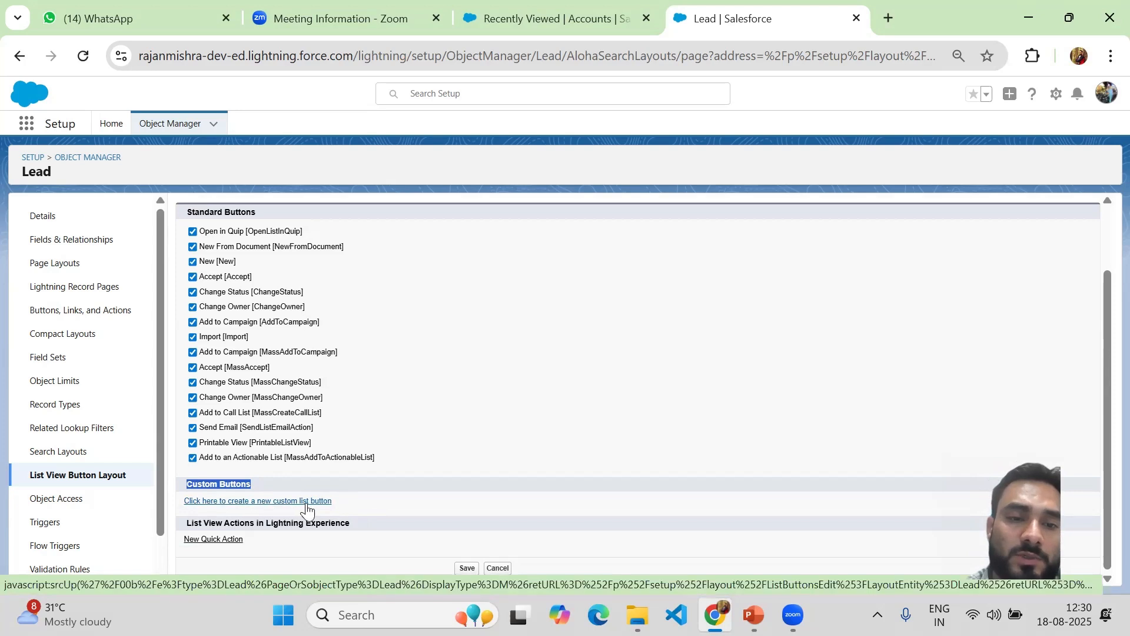
drag(344, 500, 161, 508)
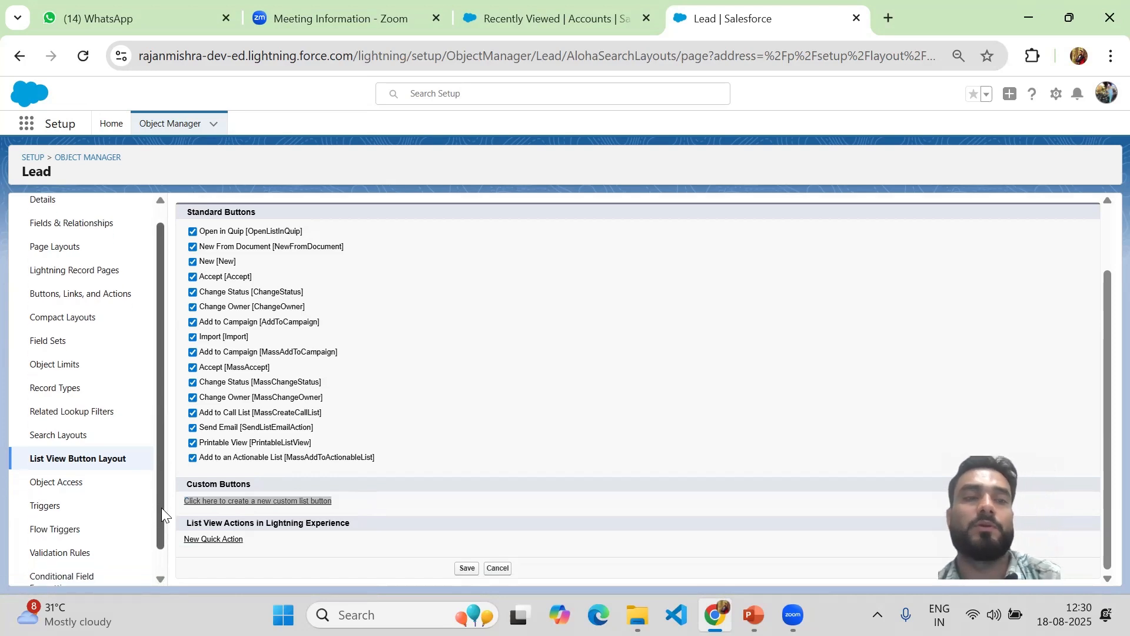
View the Lead object's access settings and examine the editor for its object permissions in permission sets.
click(51, 487)
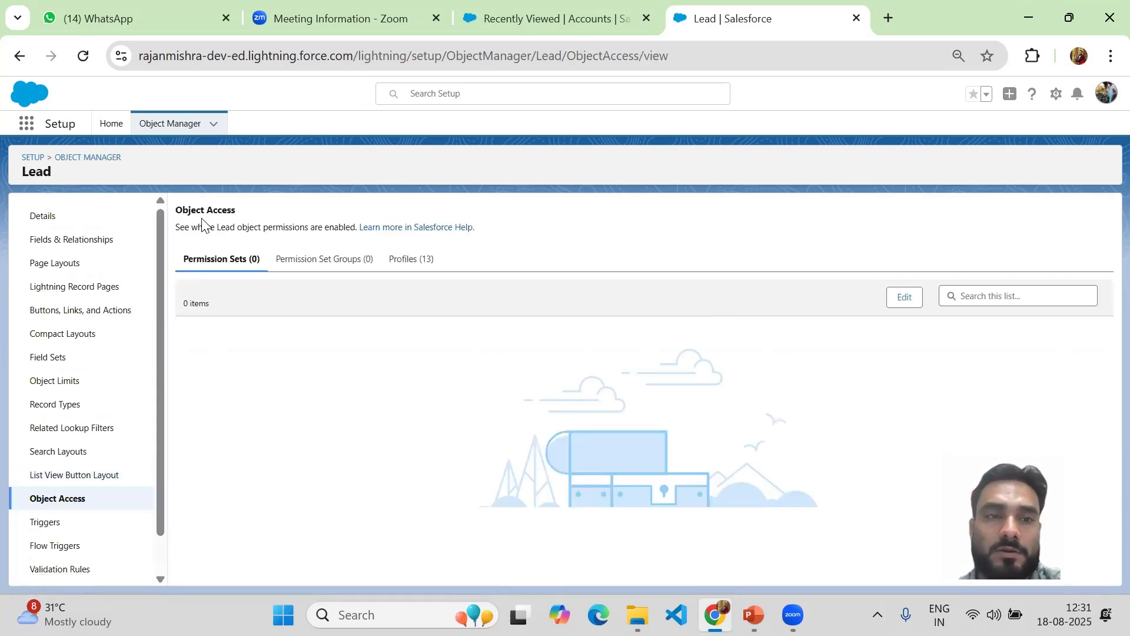
click(894, 304)
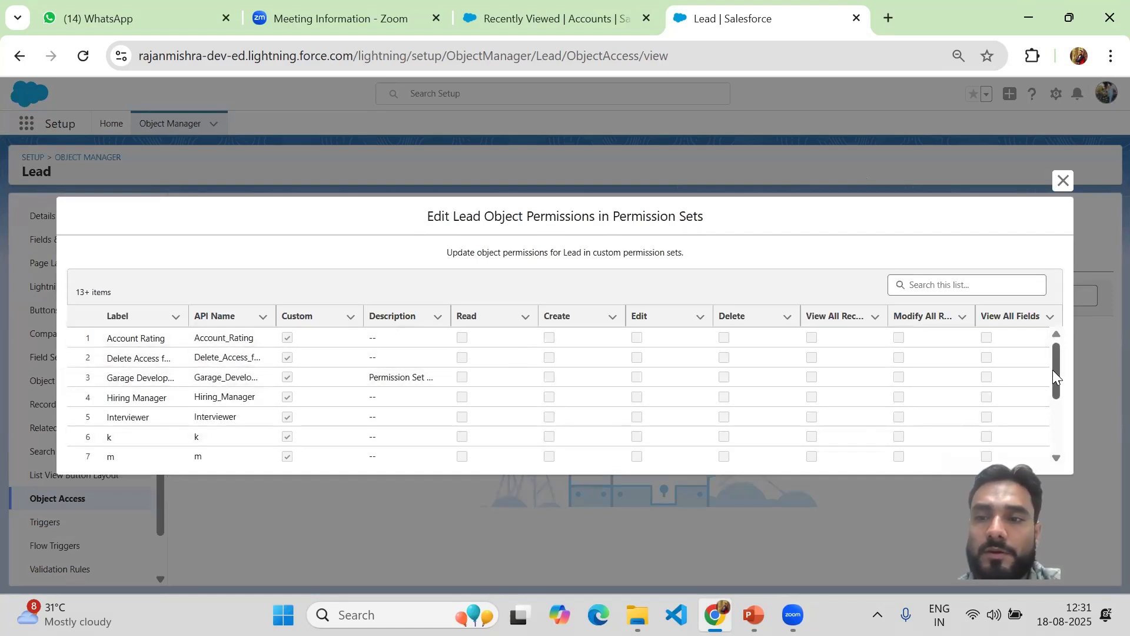
drag(1053, 385, 1050, 275)
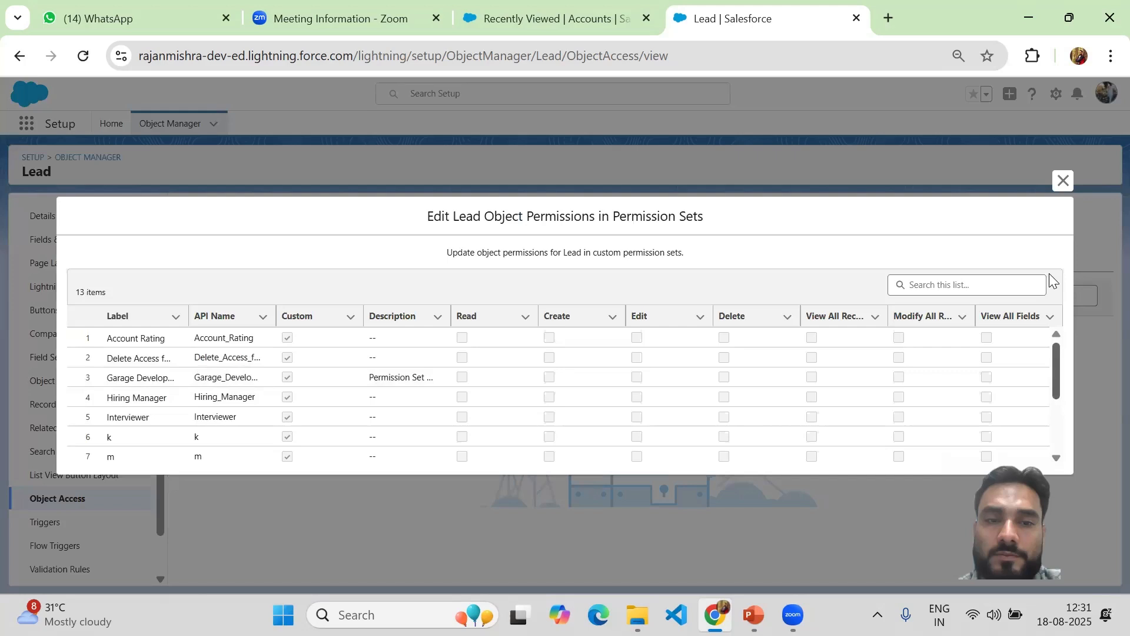
click(1063, 181)
View the Lead object's triggers and its flow triggers.
drag(158, 503, 158, 564)
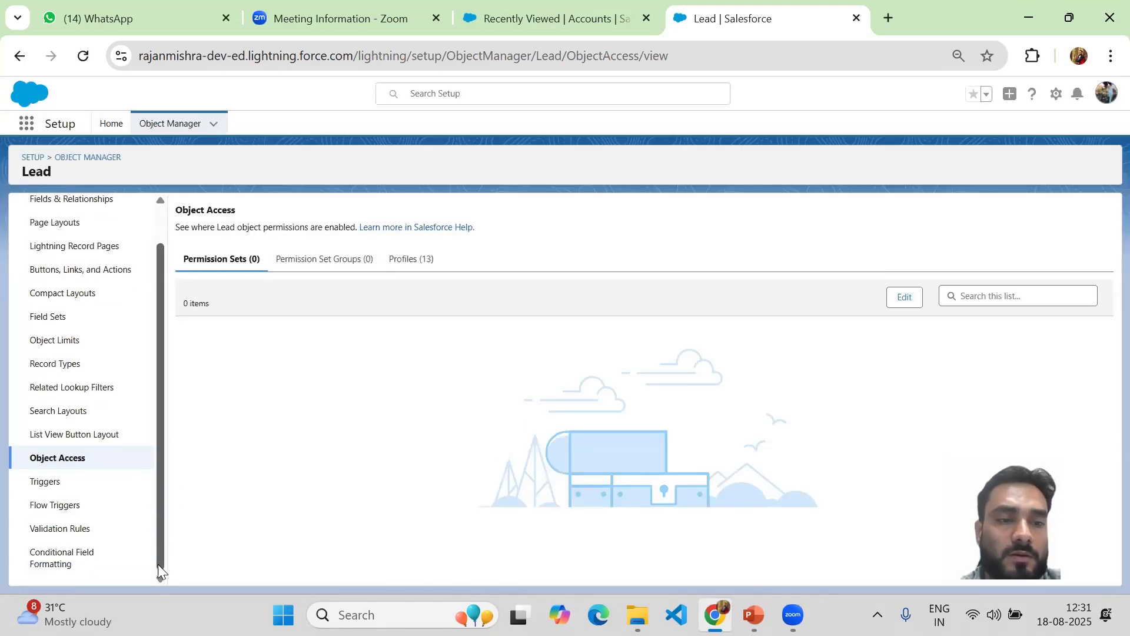
click(68, 486)
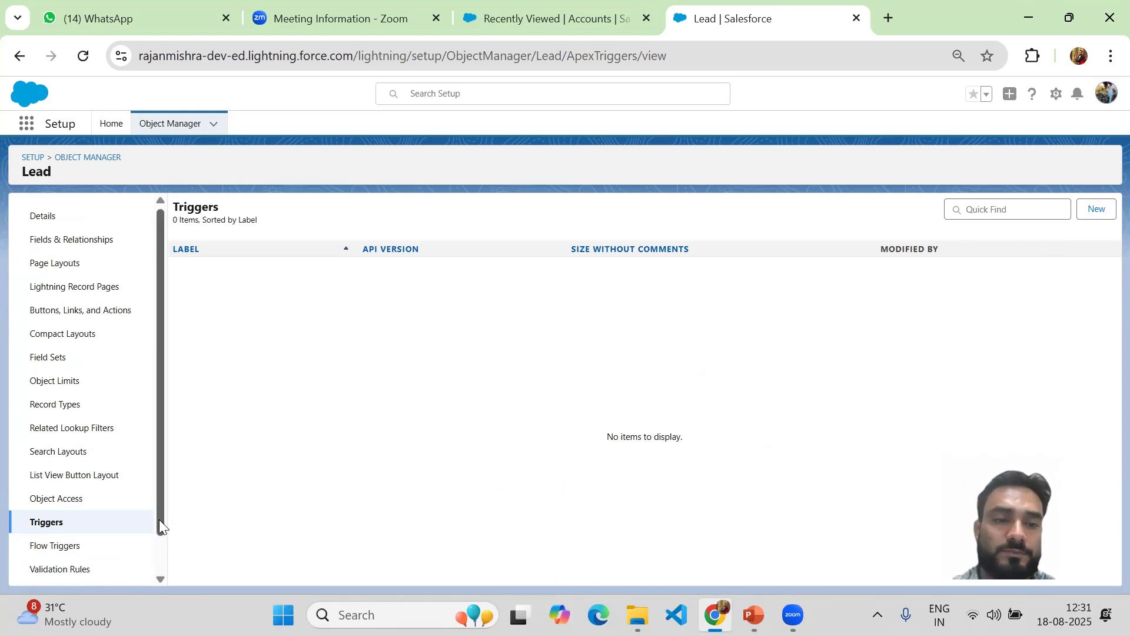
scroll(164, 548, down, 2)
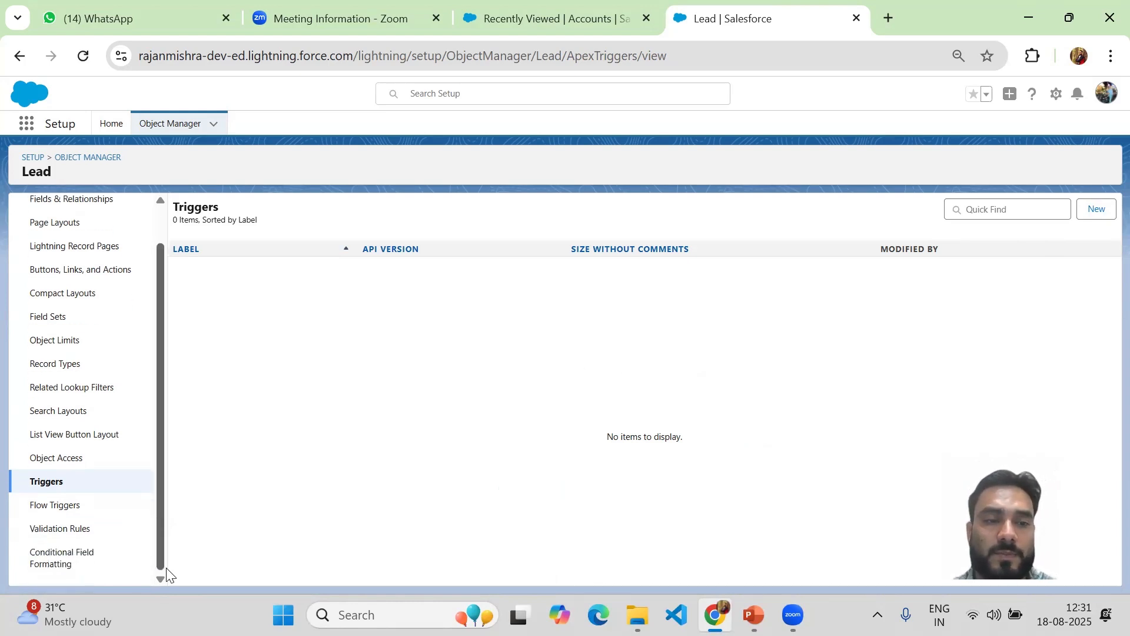
click(84, 520)
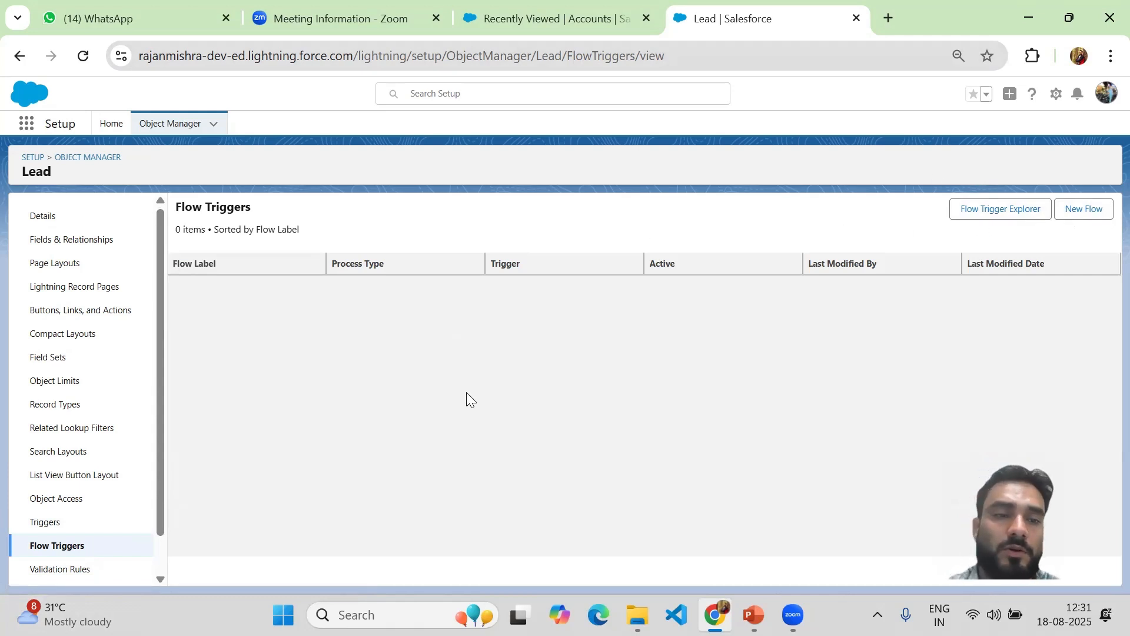
Start a new Lead validation rule and review its rule name, error condition formula and error message fields.
drag(158, 476, 158, 545)
click(69, 533)
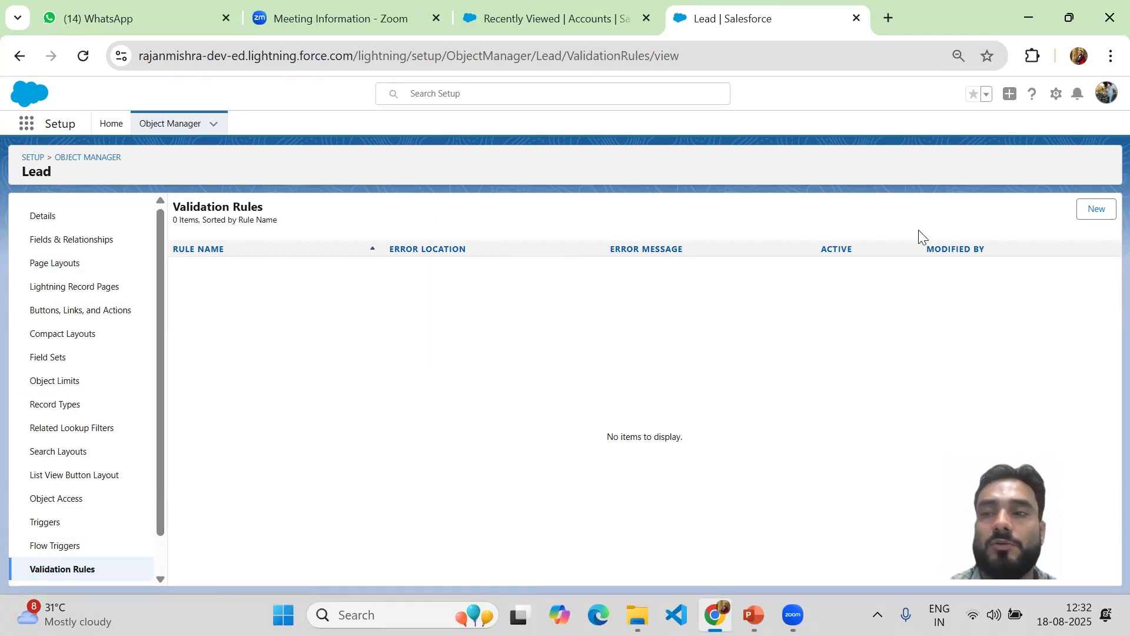
click(1103, 215)
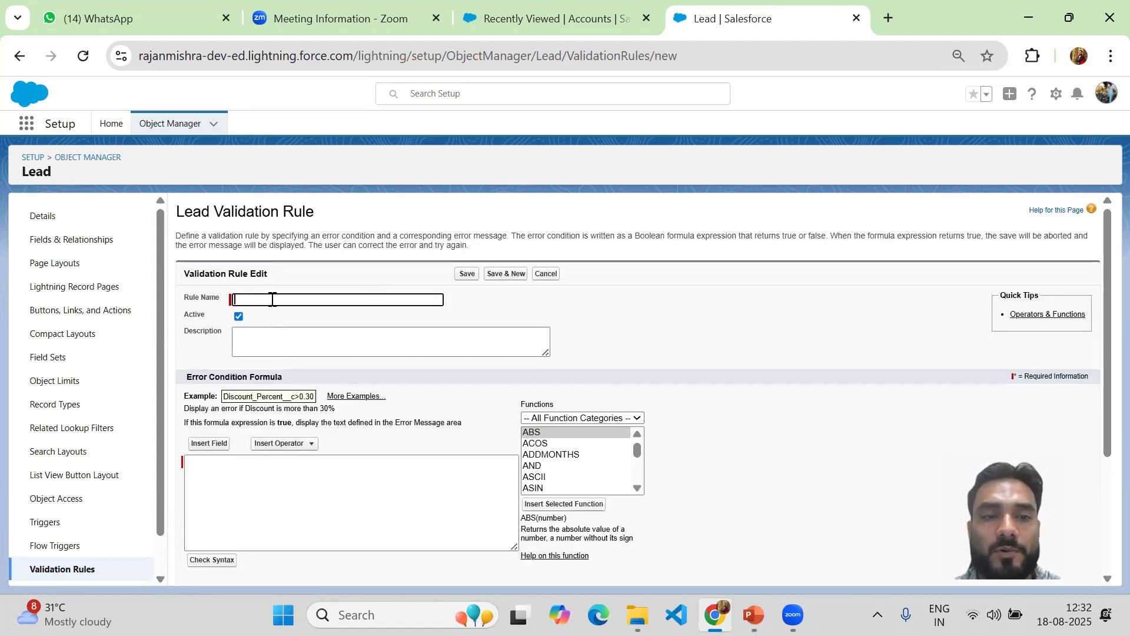
click(207, 501)
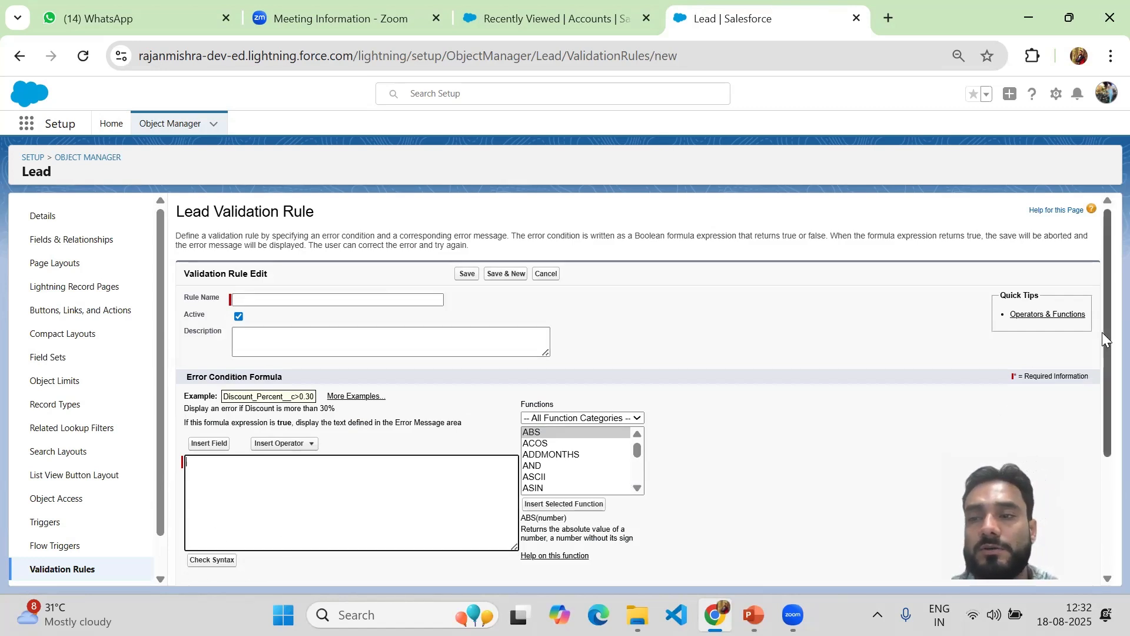
drag(1104, 363, 1104, 487)
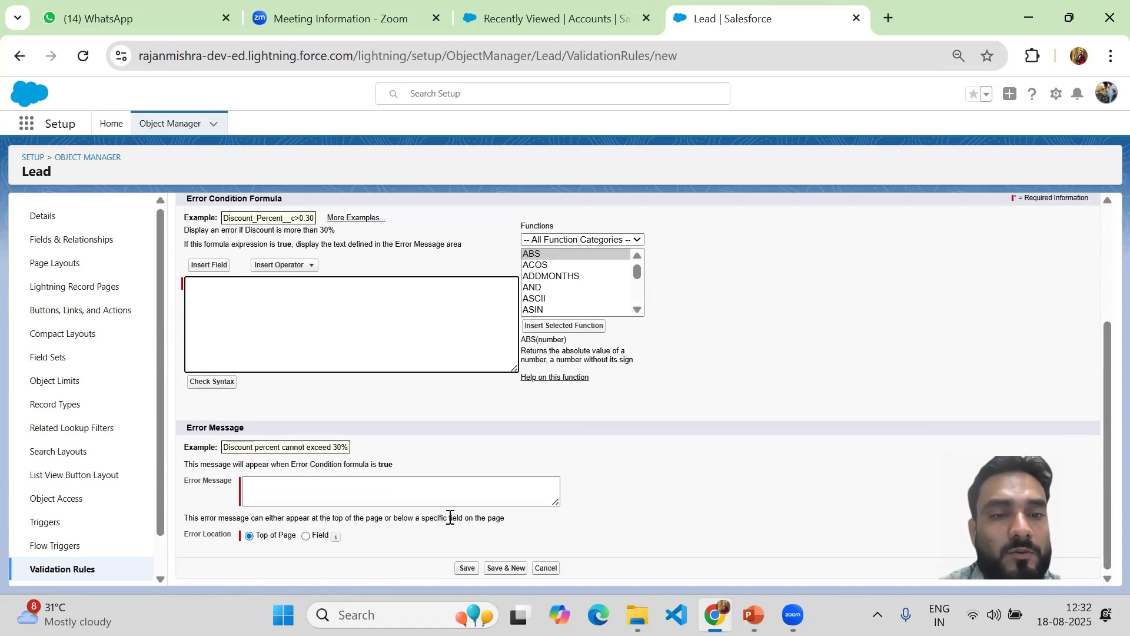
click(263, 491)
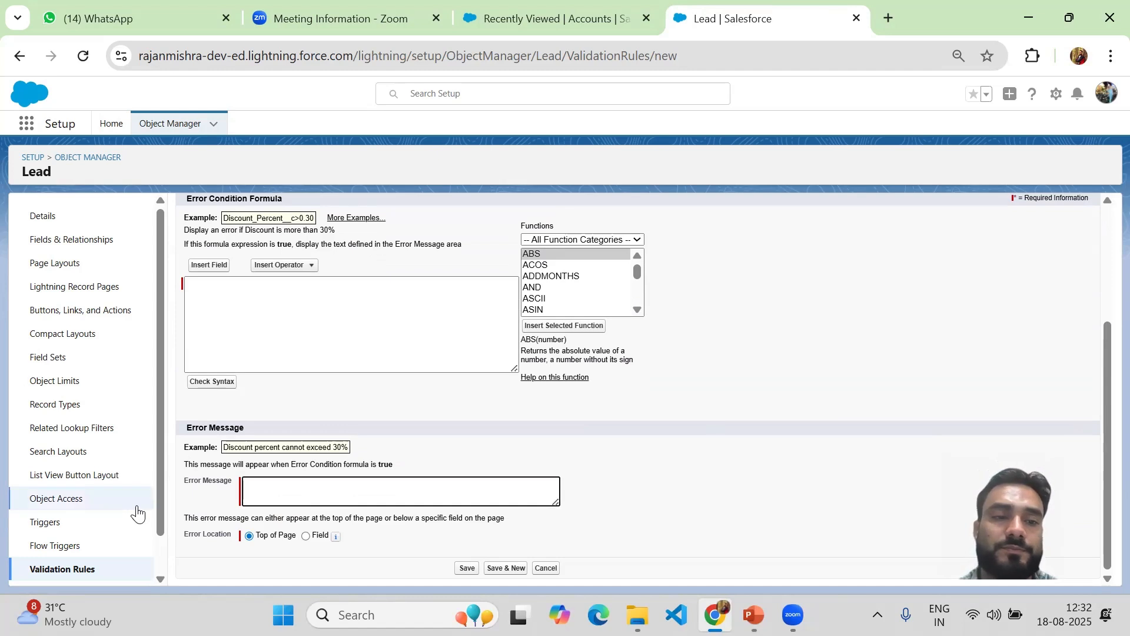
View the Lead object's conditional field formatting settings and return to its Details page.
scroll(163, 569, down, 1)
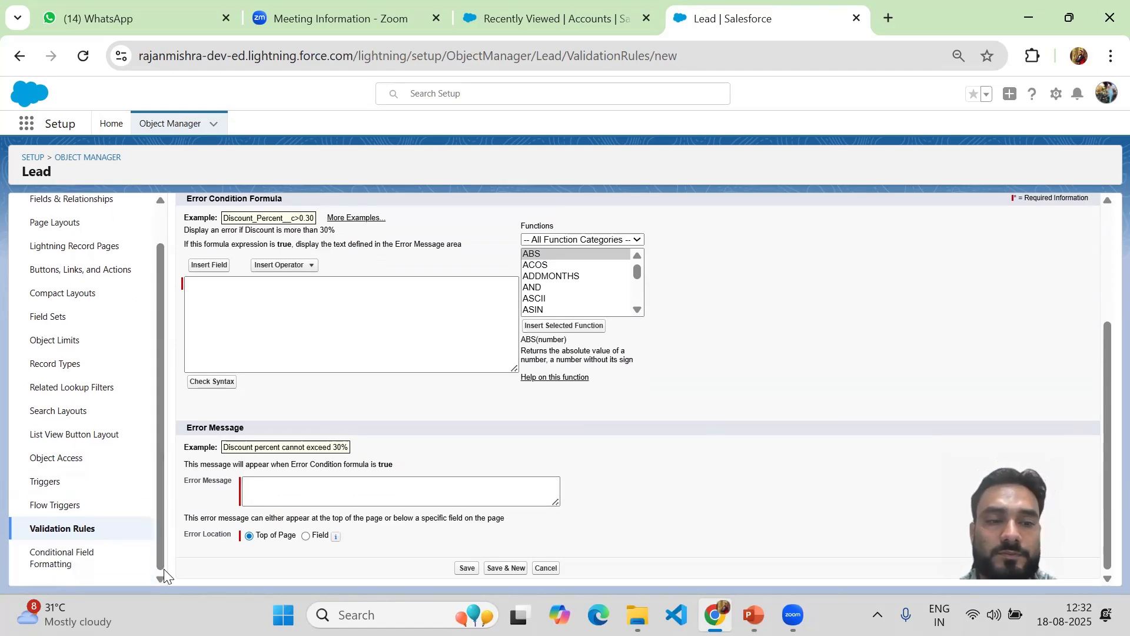
drag(158, 557, 158, 544)
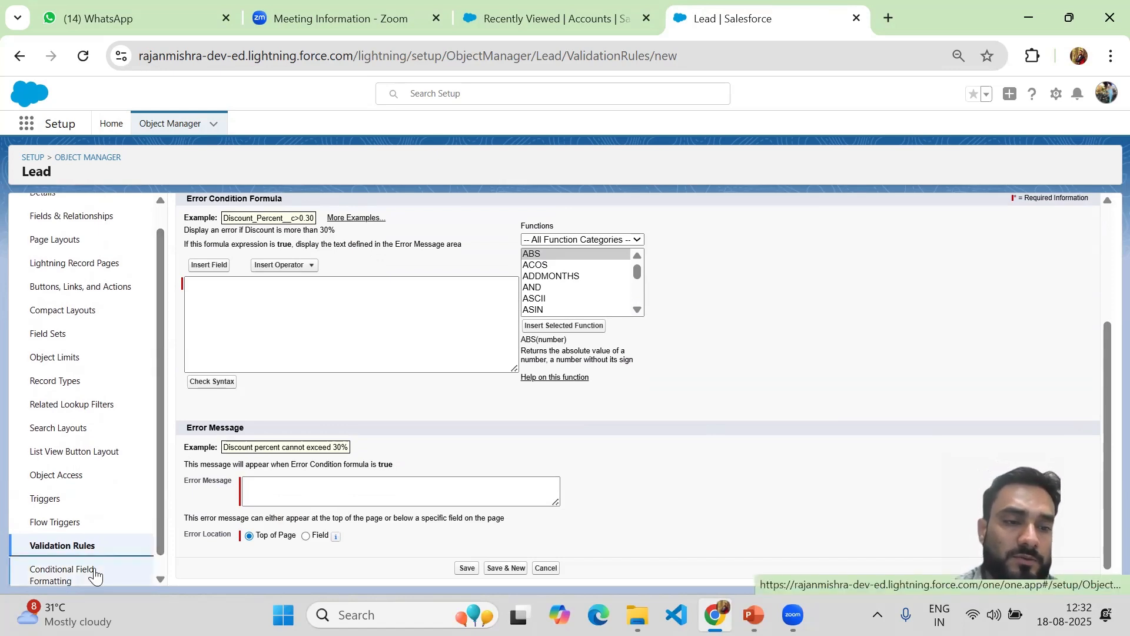
click(94, 574)
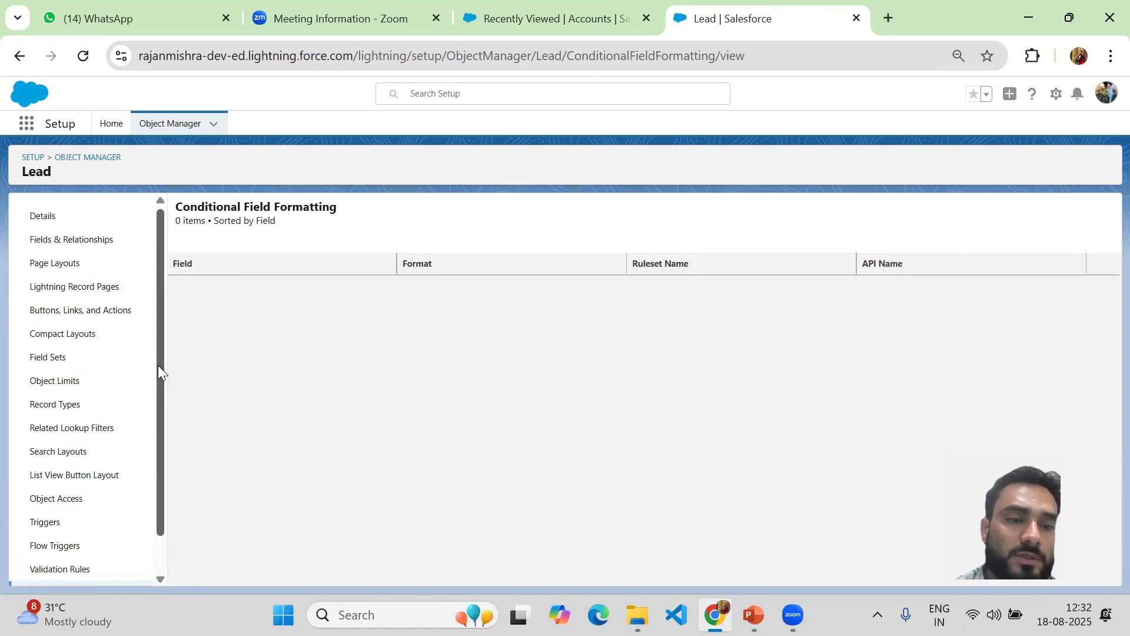
drag(158, 365, 156, 224)
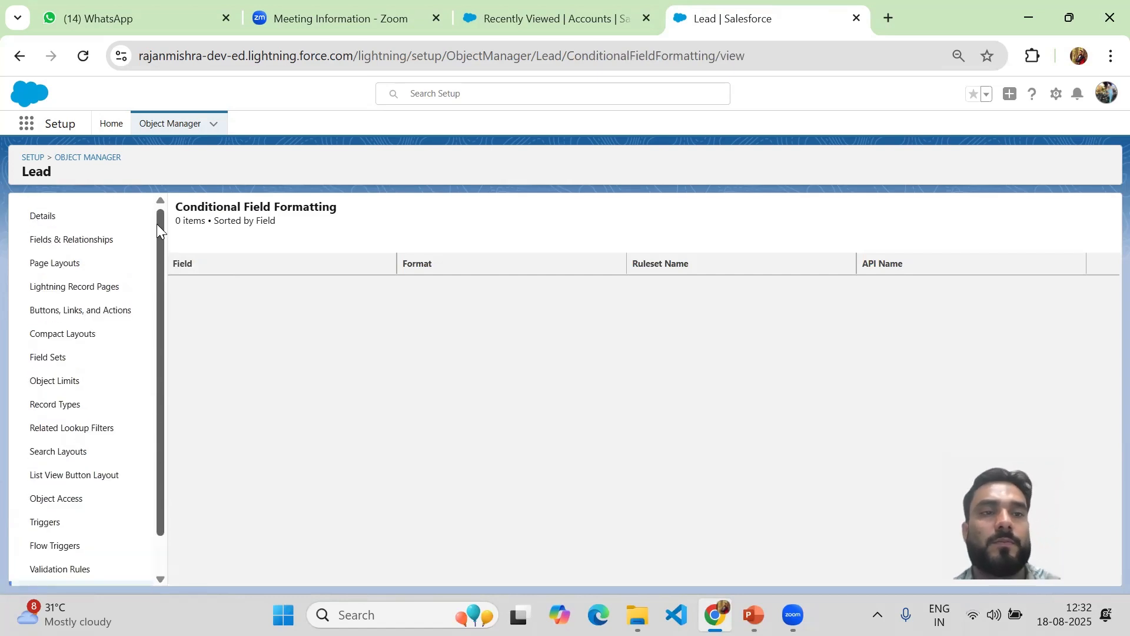
click(45, 224)
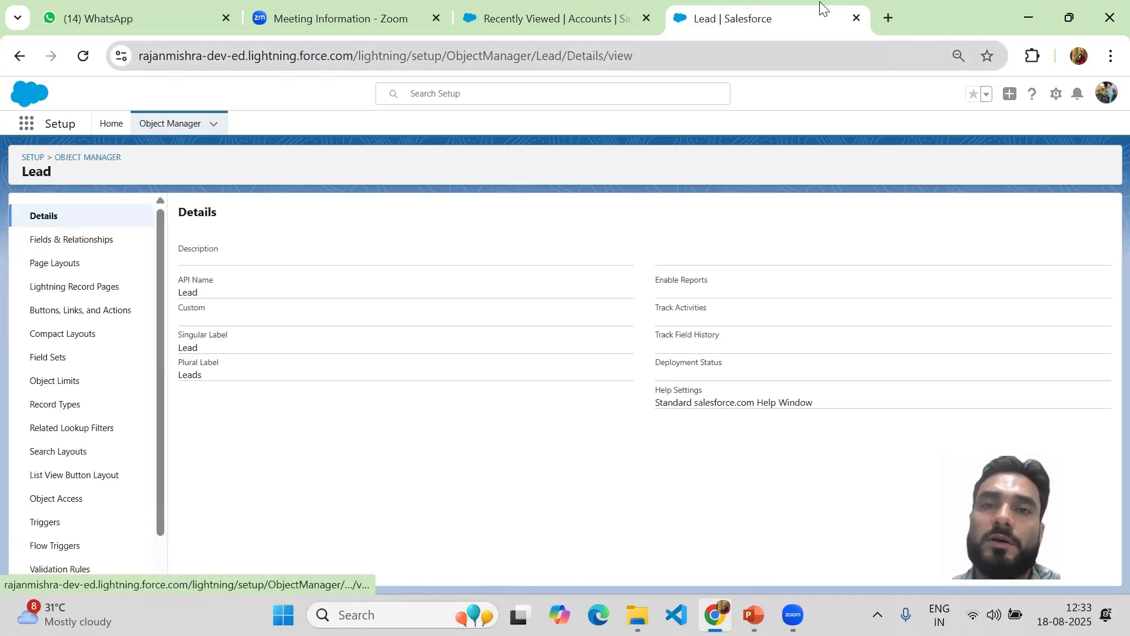
Switch to the My Sales app in the other Salesforce browser tab and open its Leads list.
click(504, 26)
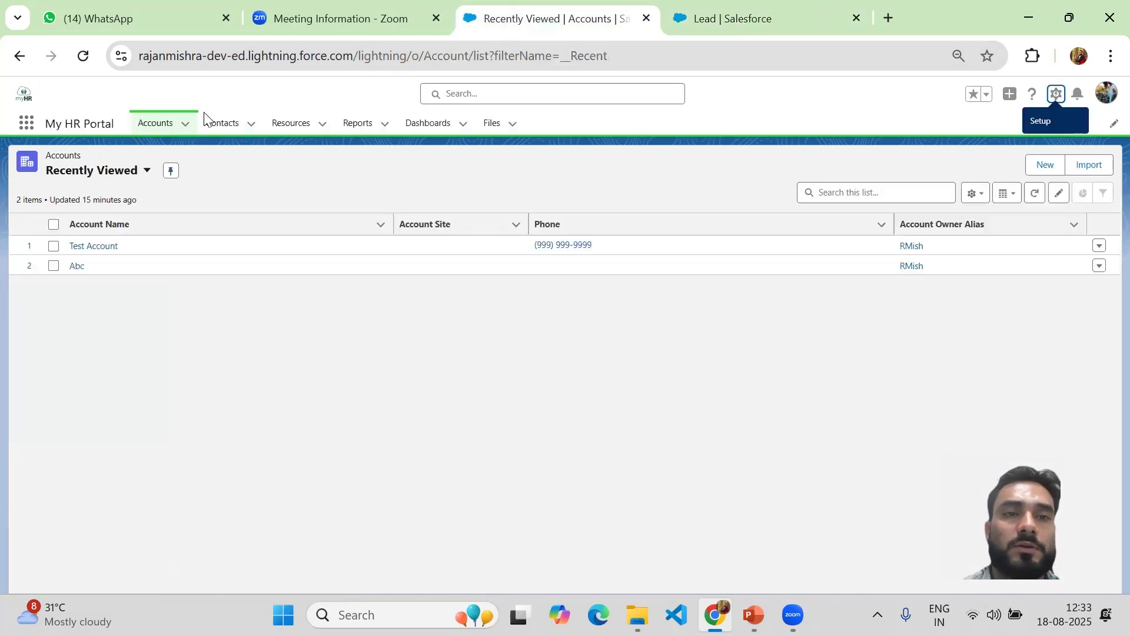
click(22, 126)
text(sal)
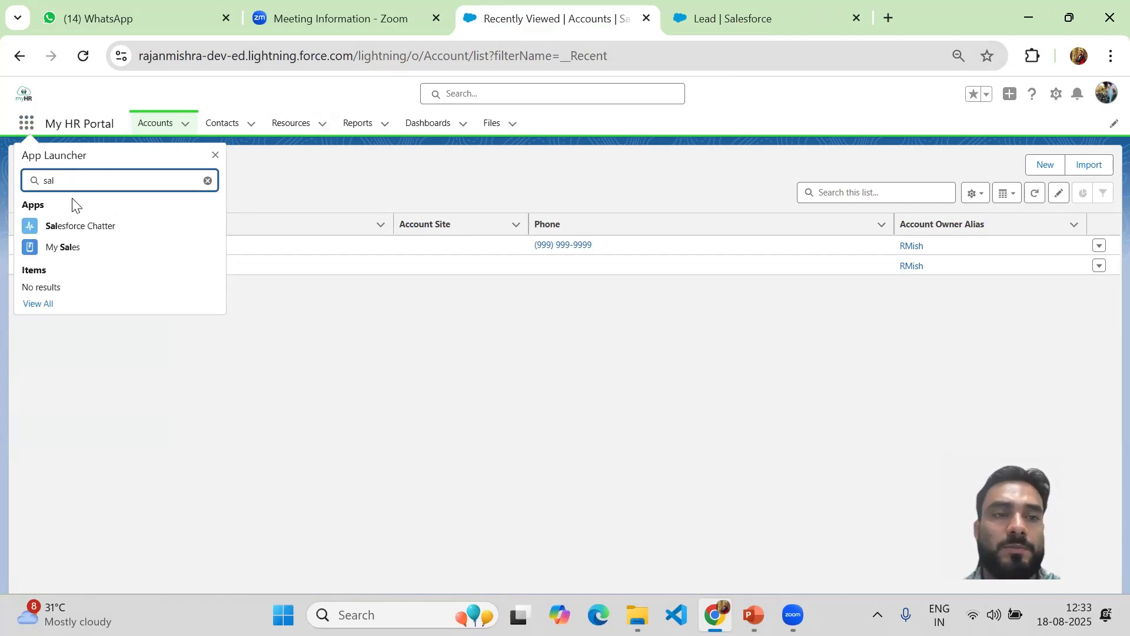
click(77, 252)
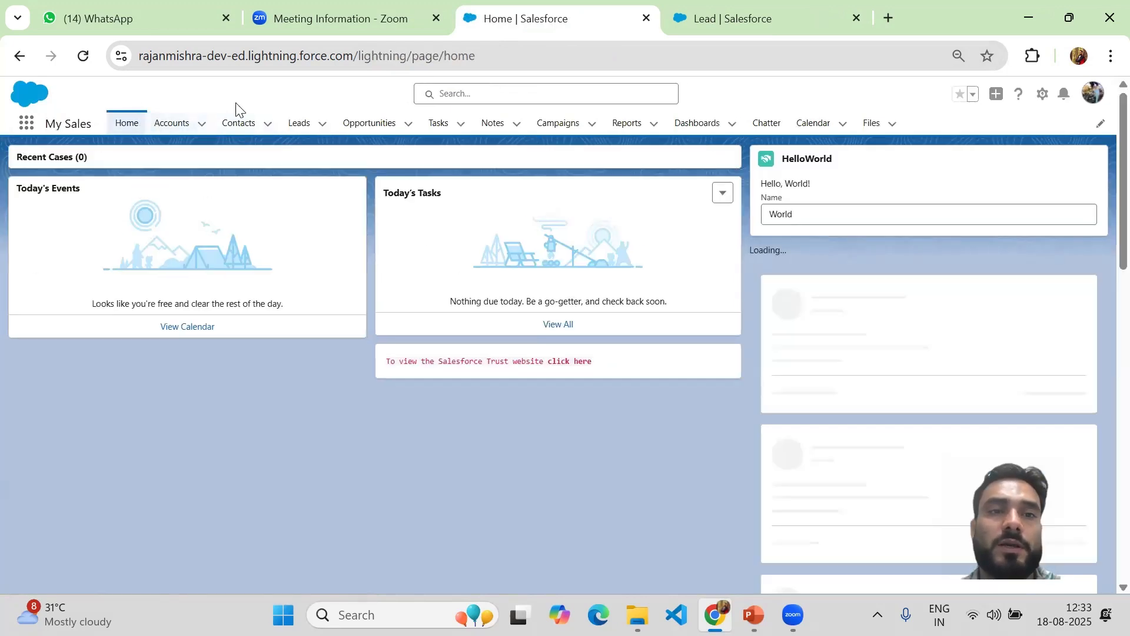
click(299, 126)
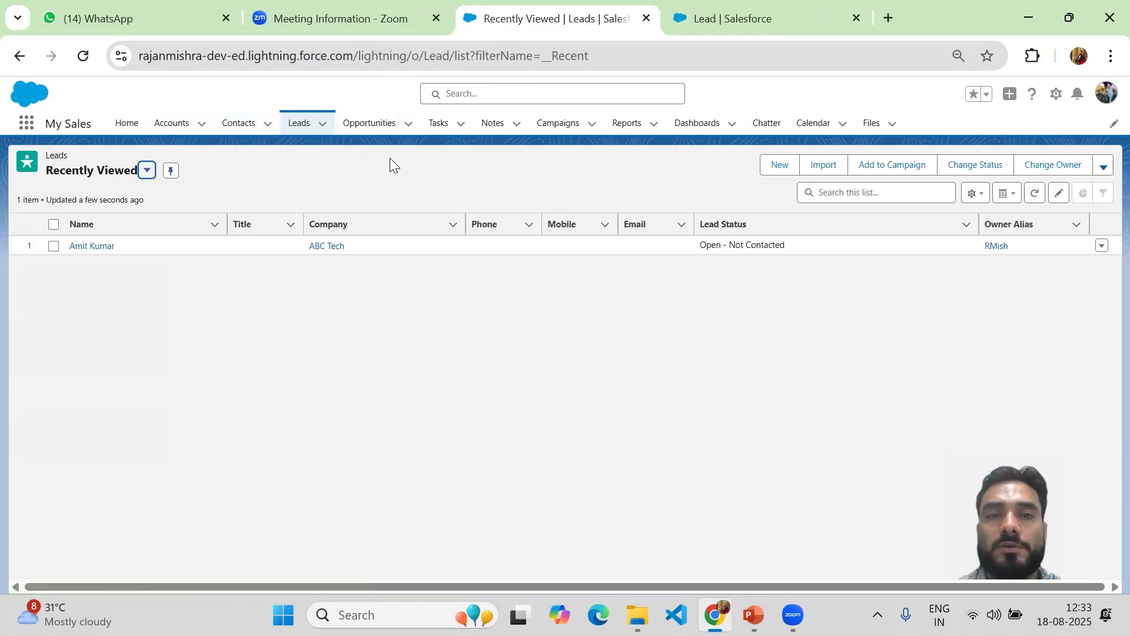
Start a new lead and review the form's lead, address, additional and description information sections.
click(781, 166)
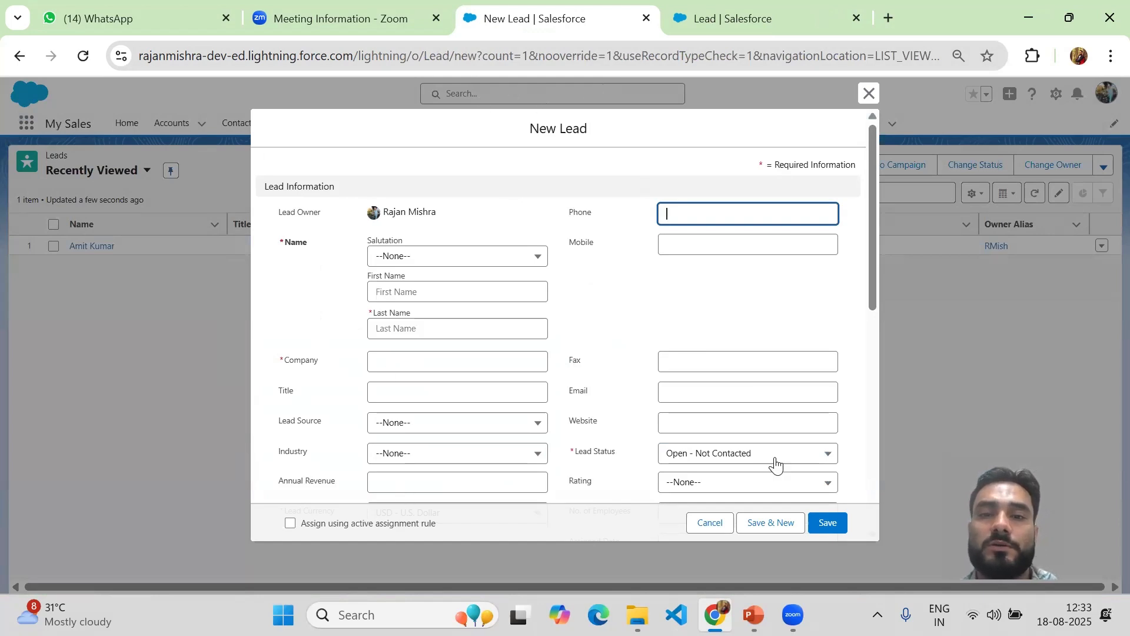
drag(873, 262, 874, 144)
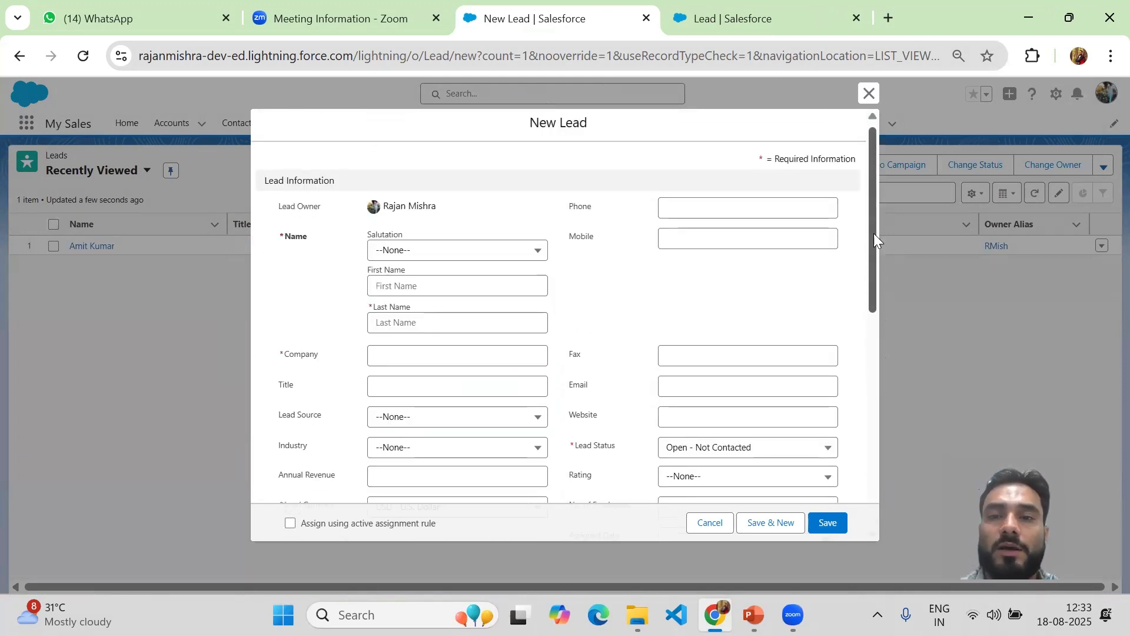
click(875, 386)
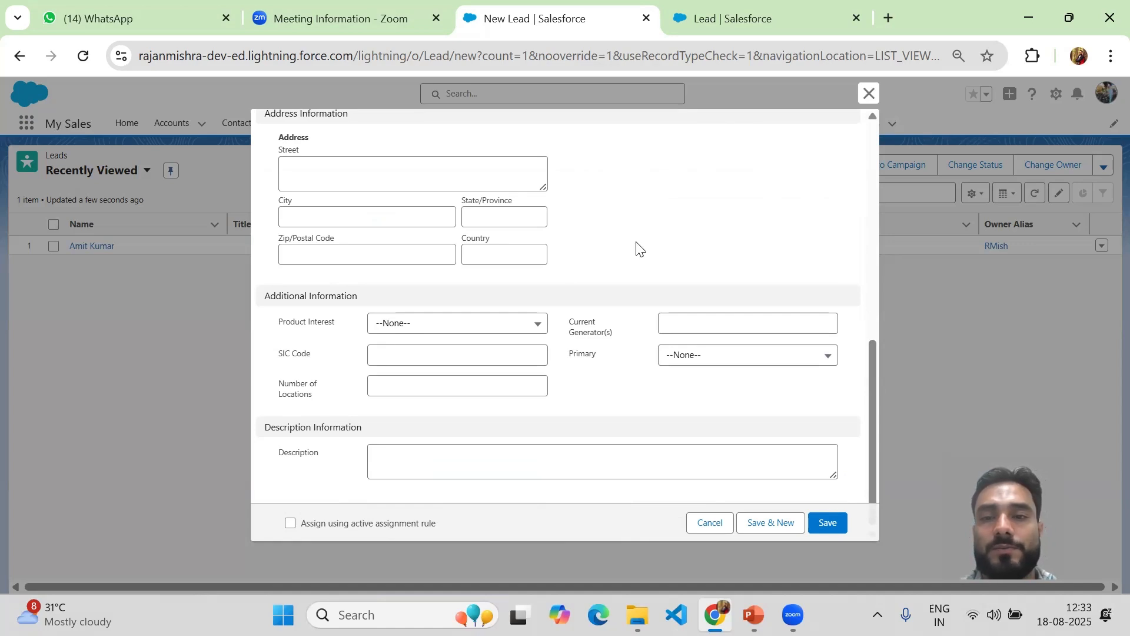
drag(871, 421, 857, 173)
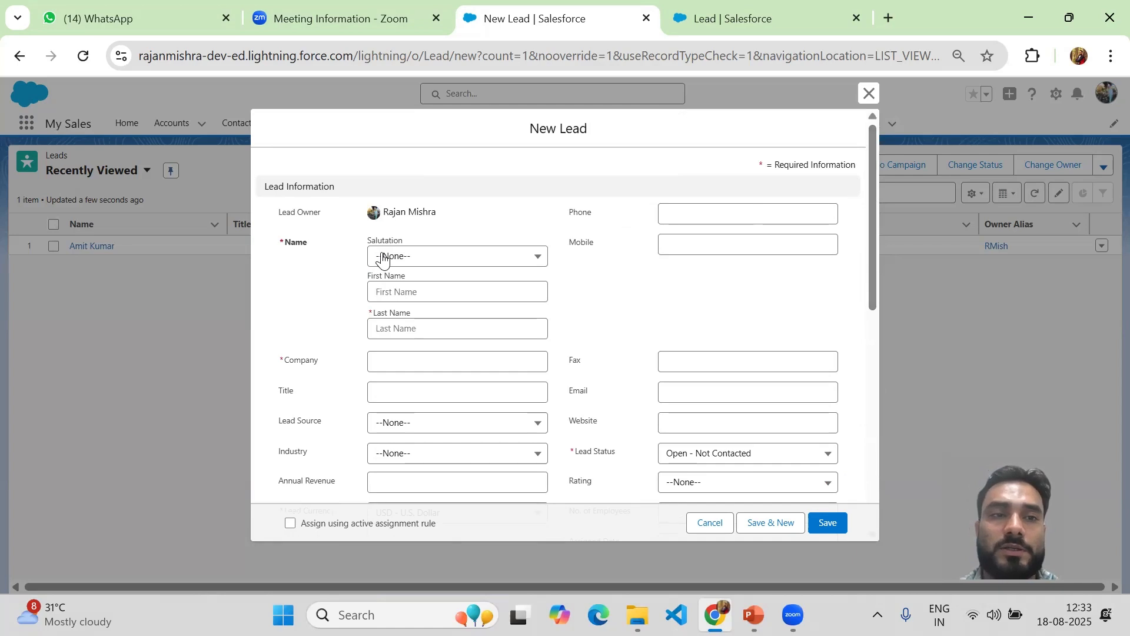
Set the new lead's salutation to Mr. and fill in the first and last name from the saved autofill entry.
click(458, 266)
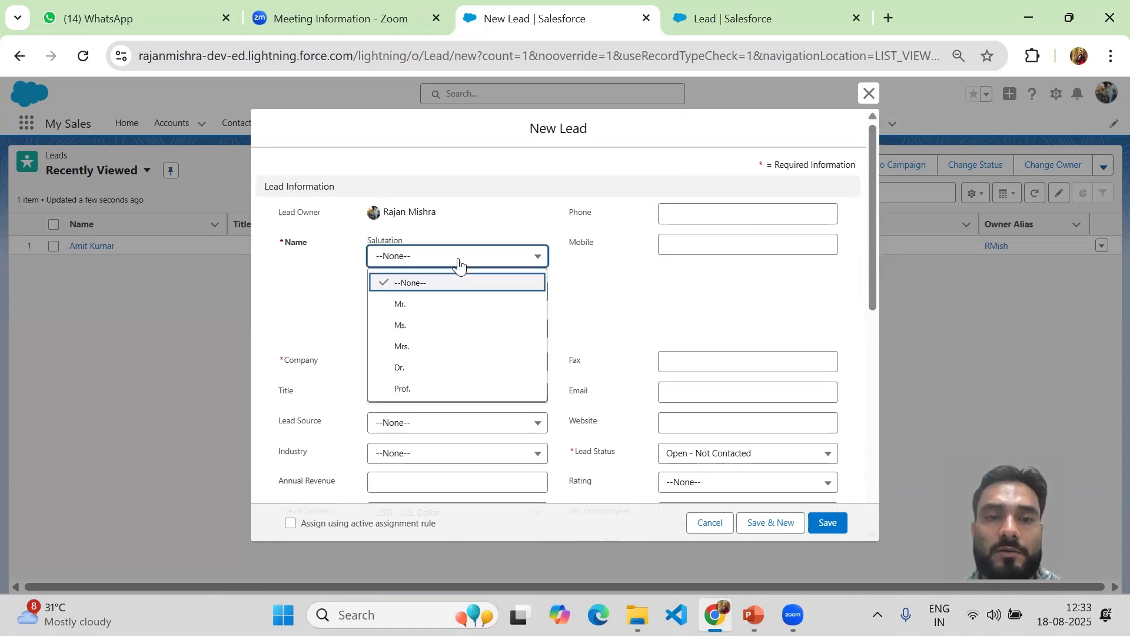
click(439, 311)
click(403, 308)
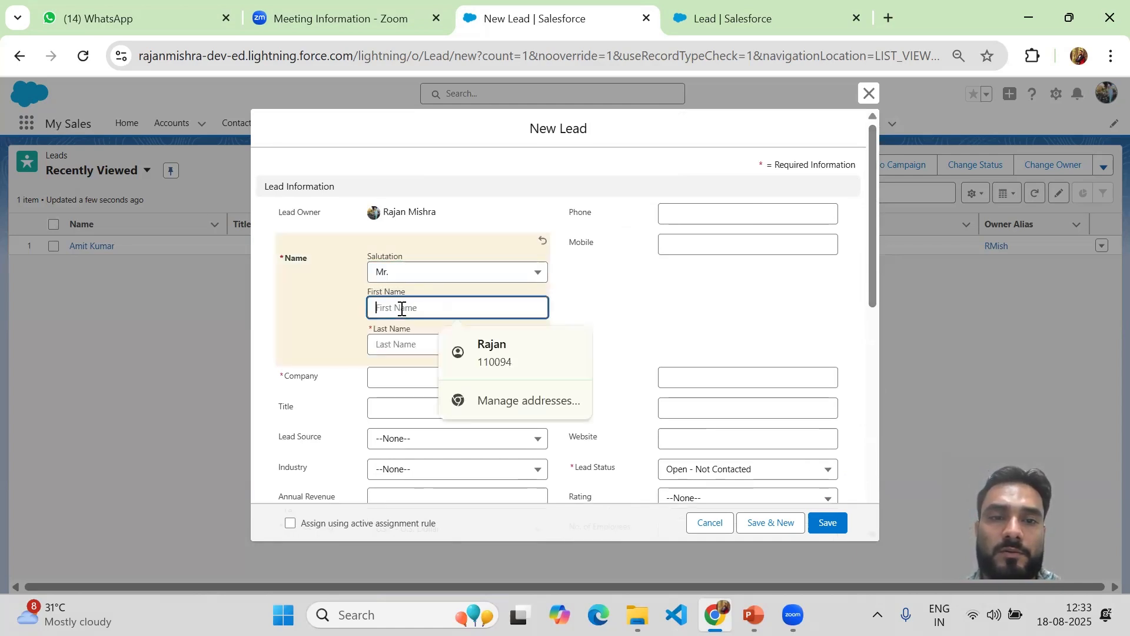
click(509, 348)
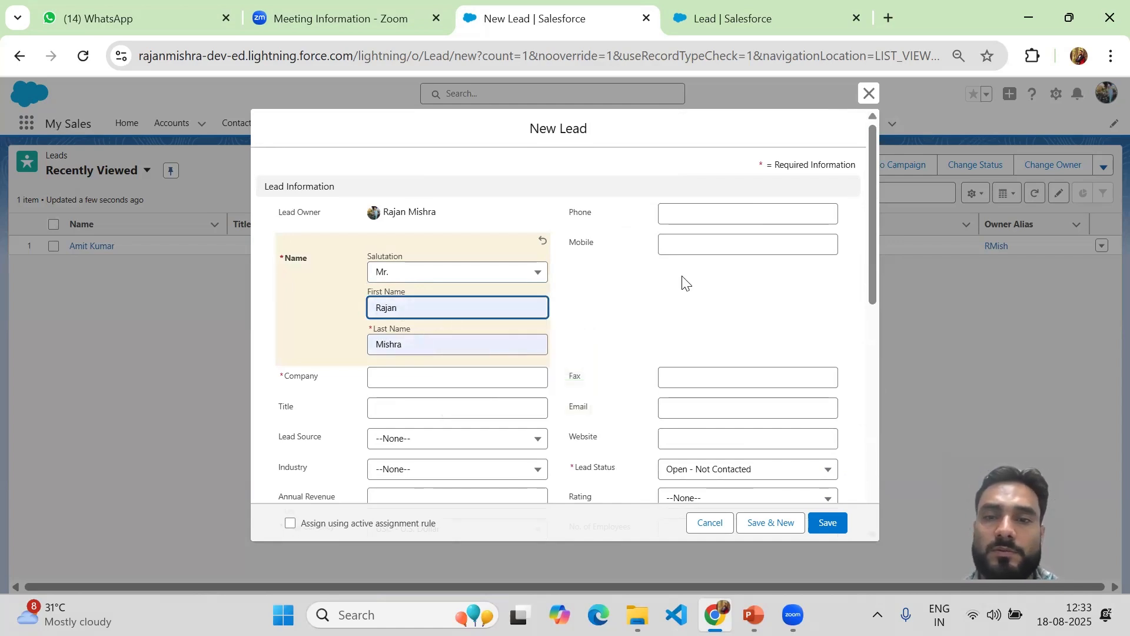
Set the lead's company to ABC Tech and choose Open - Not Contacted as the lead status.
drag(874, 266, 865, 365)
click(435, 162)
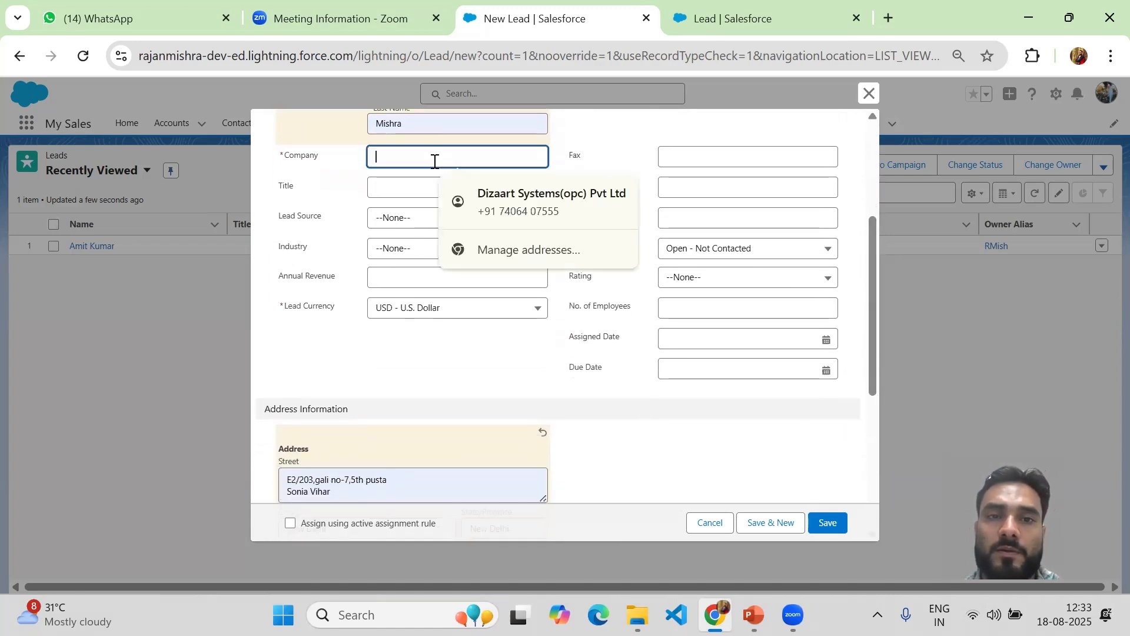
click(595, 165)
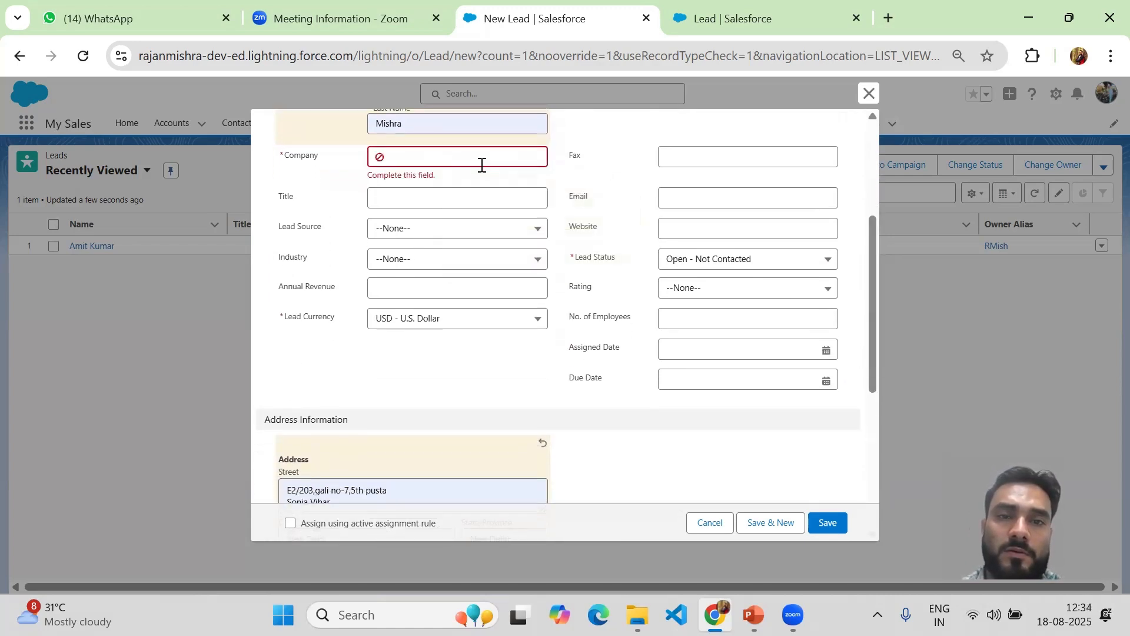
click(471, 162)
text(AN)
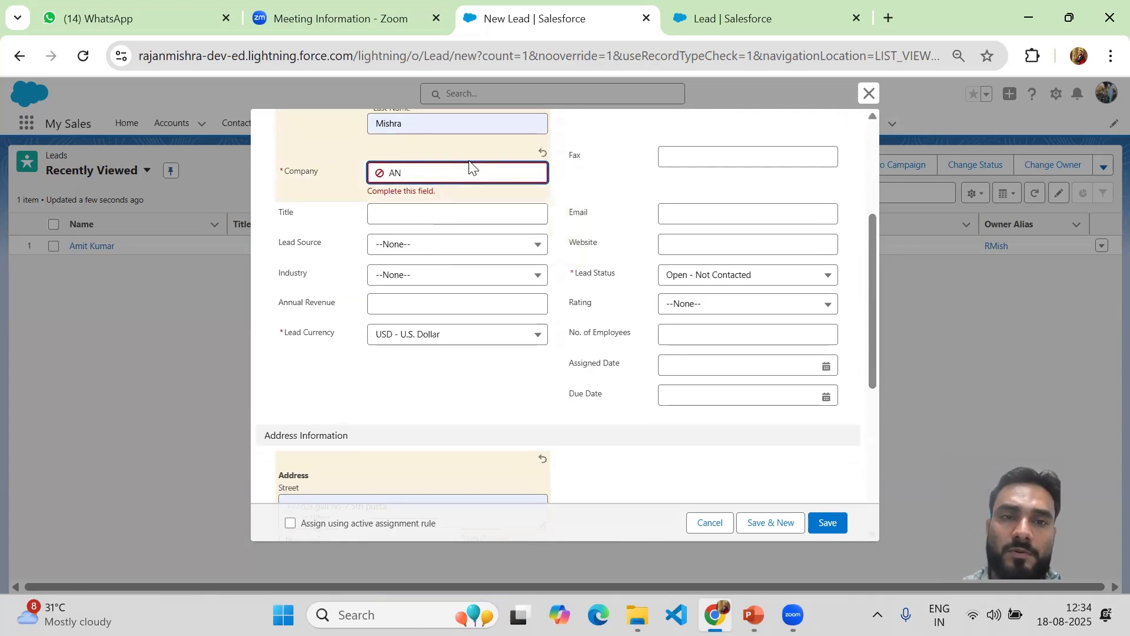
key(BackSpace)
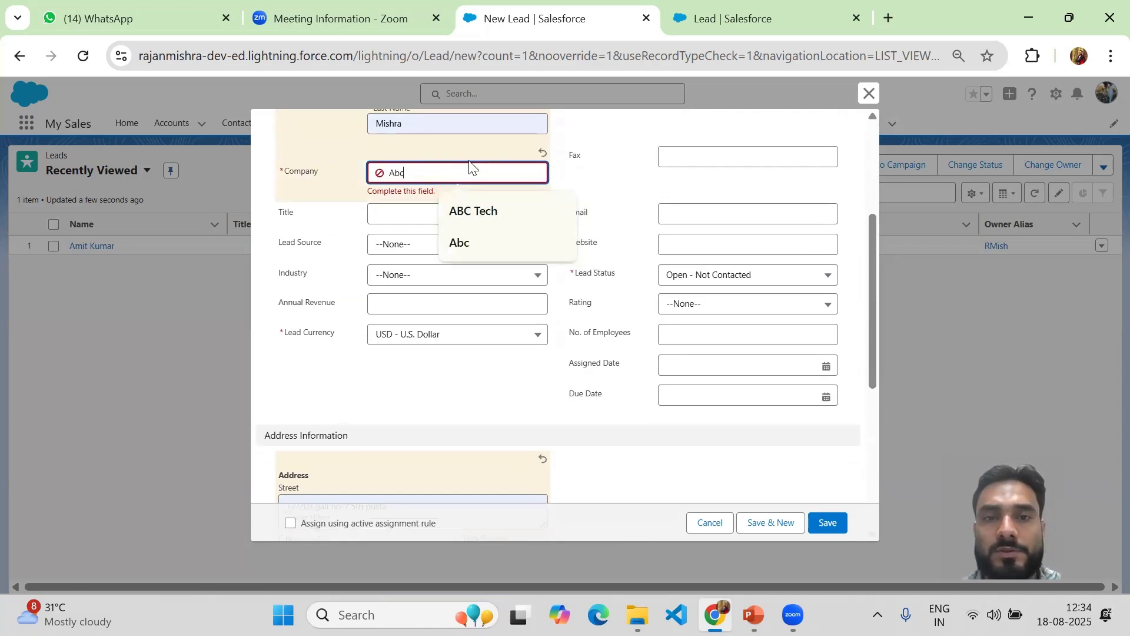
click(487, 207)
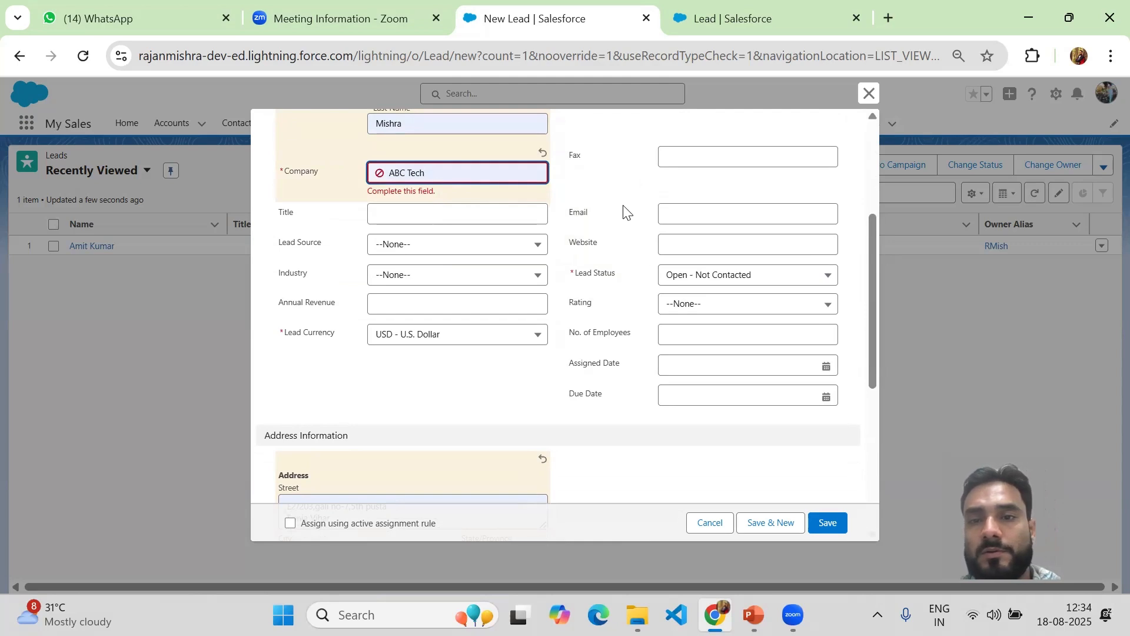
click(624, 206)
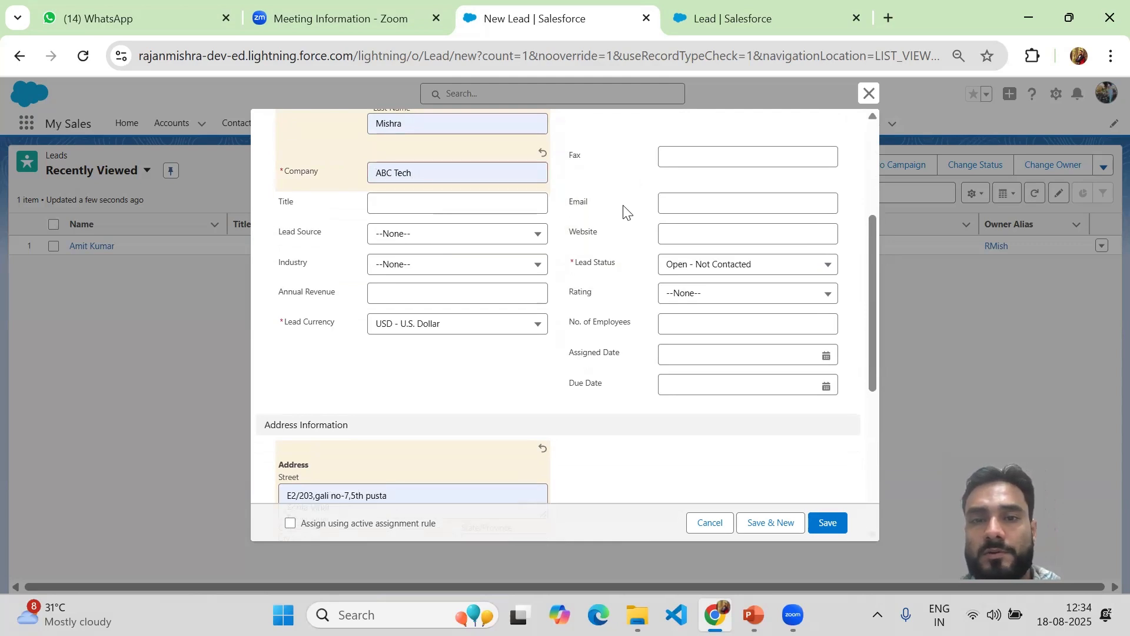
click(737, 277)
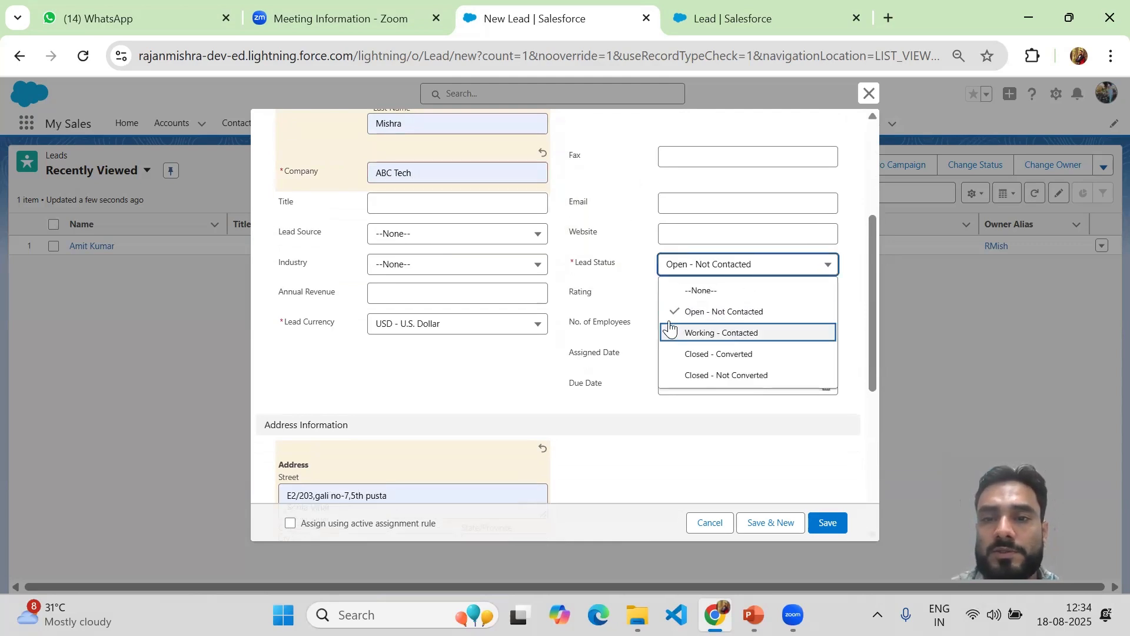
click(764, 315)
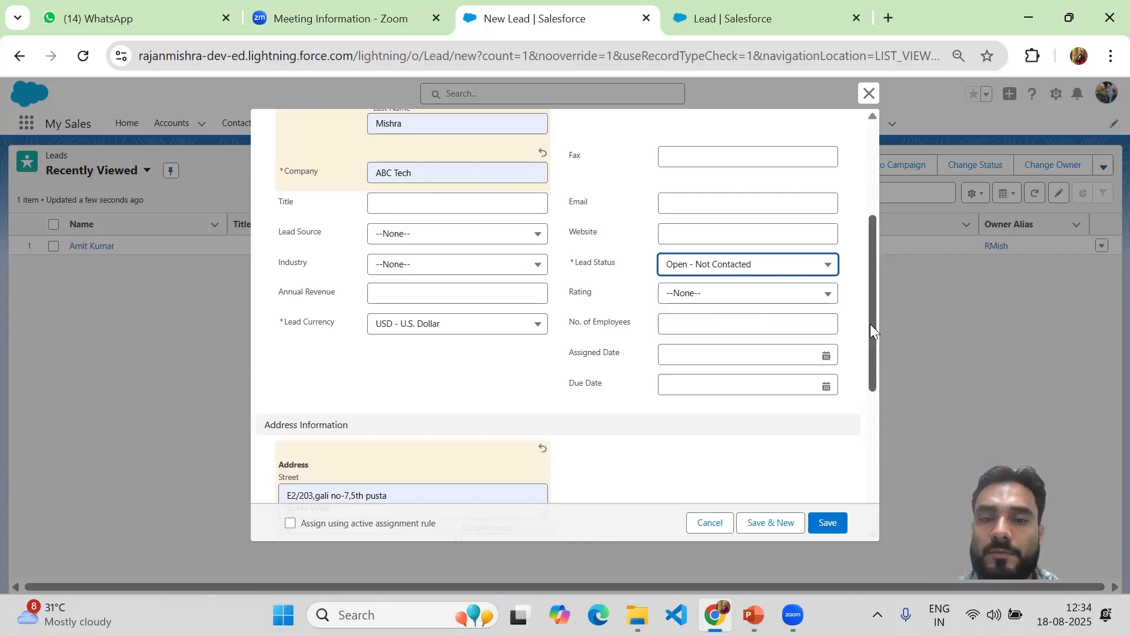
Replace the autofilled street in the lead's address with ABC and save the lead.
drag(871, 324, 872, 358)
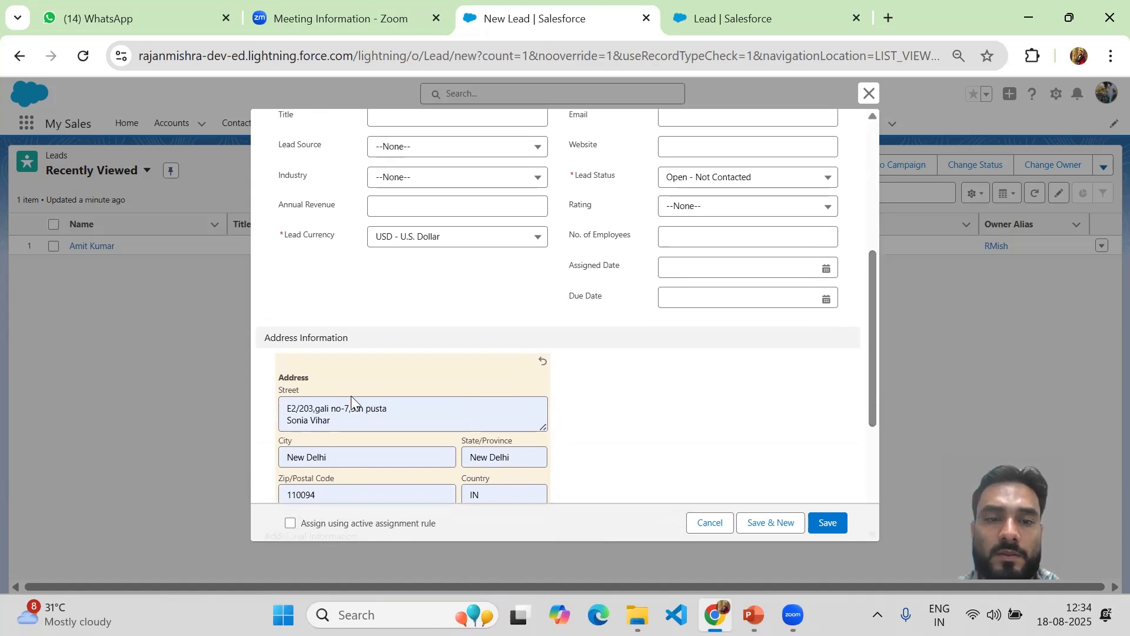
click(341, 422)
key(ctrl+a)
key(BackSpace)
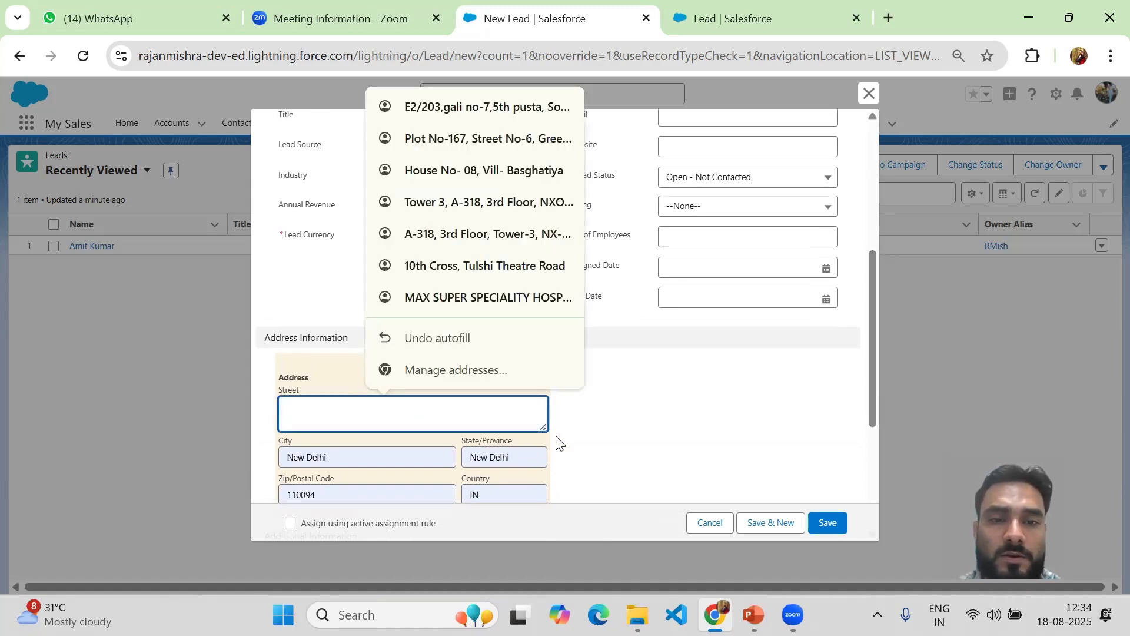
click(658, 450)
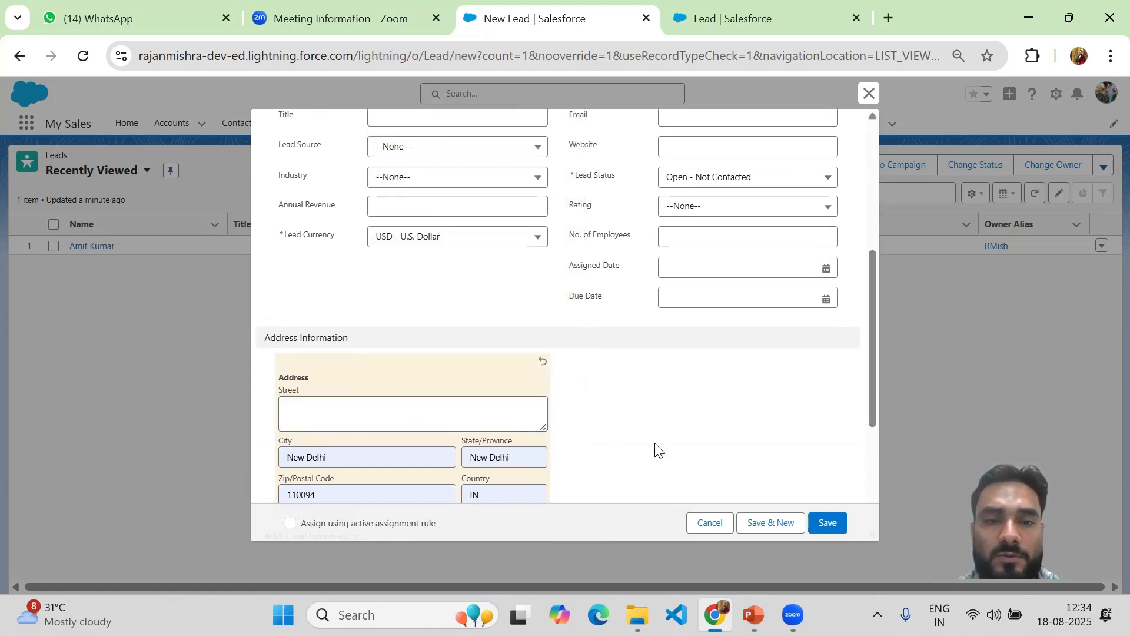
click(383, 410)
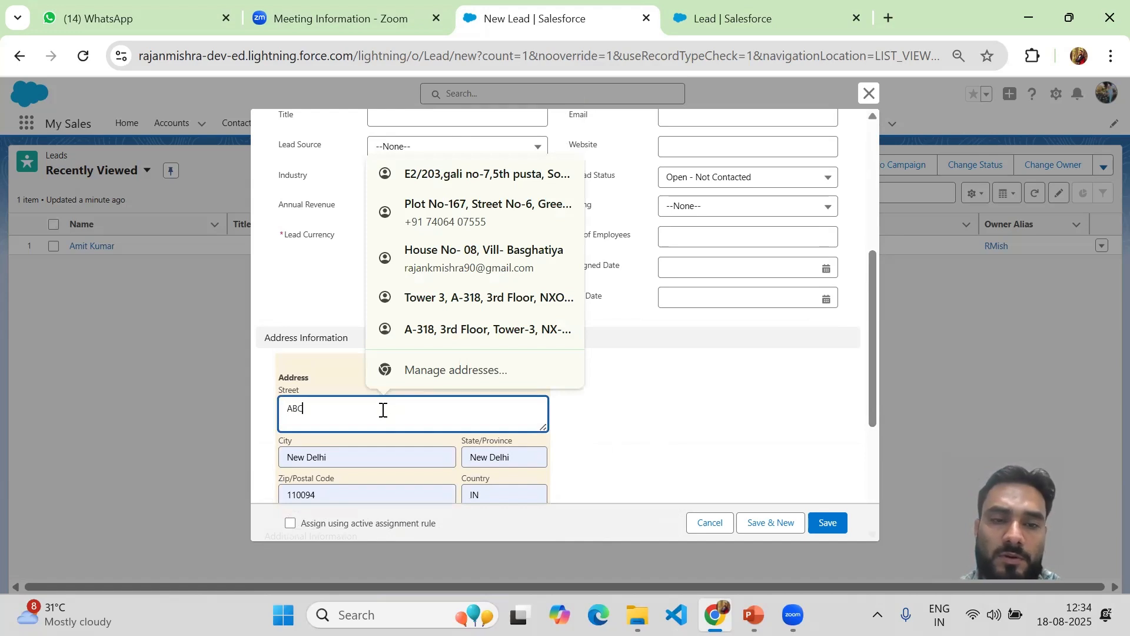
click(661, 439)
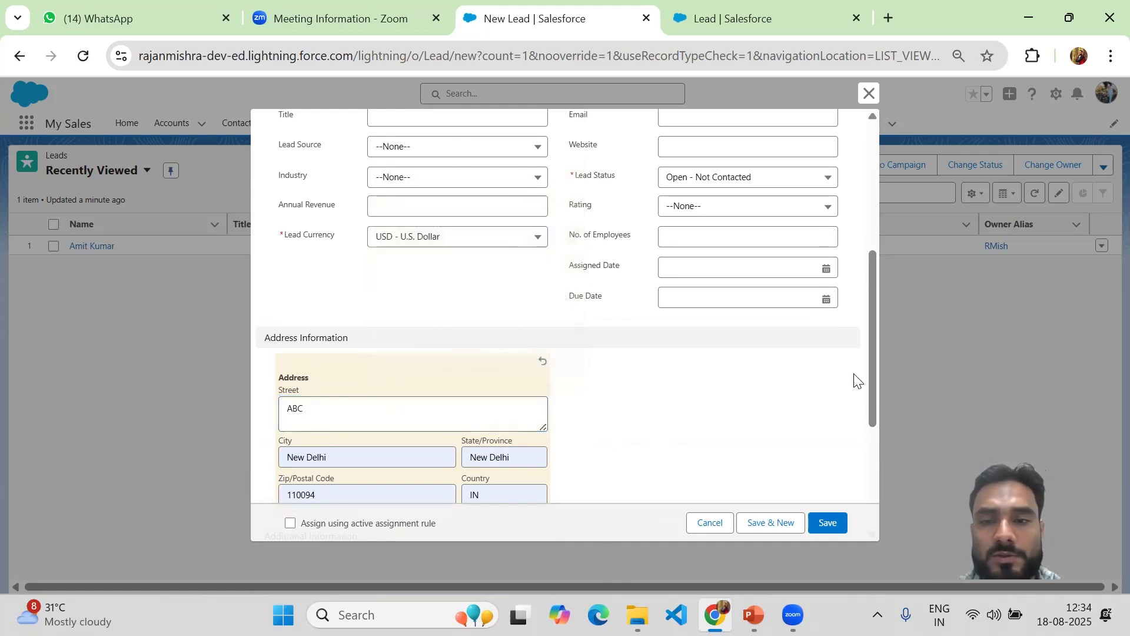
drag(872, 356, 867, 456)
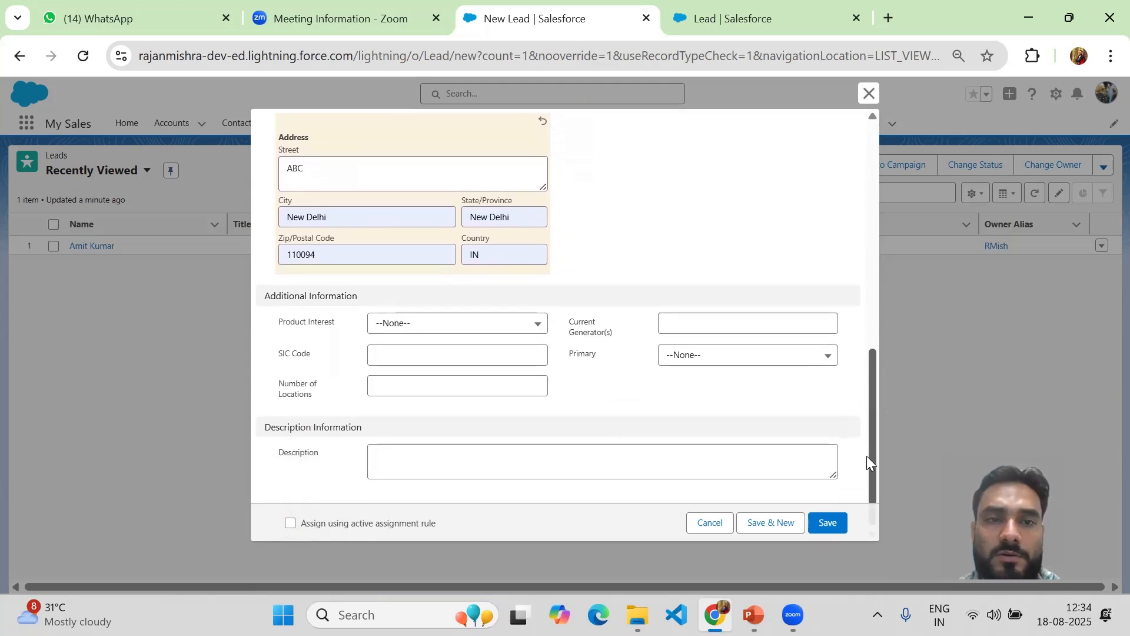
click(334, 219)
click(659, 221)
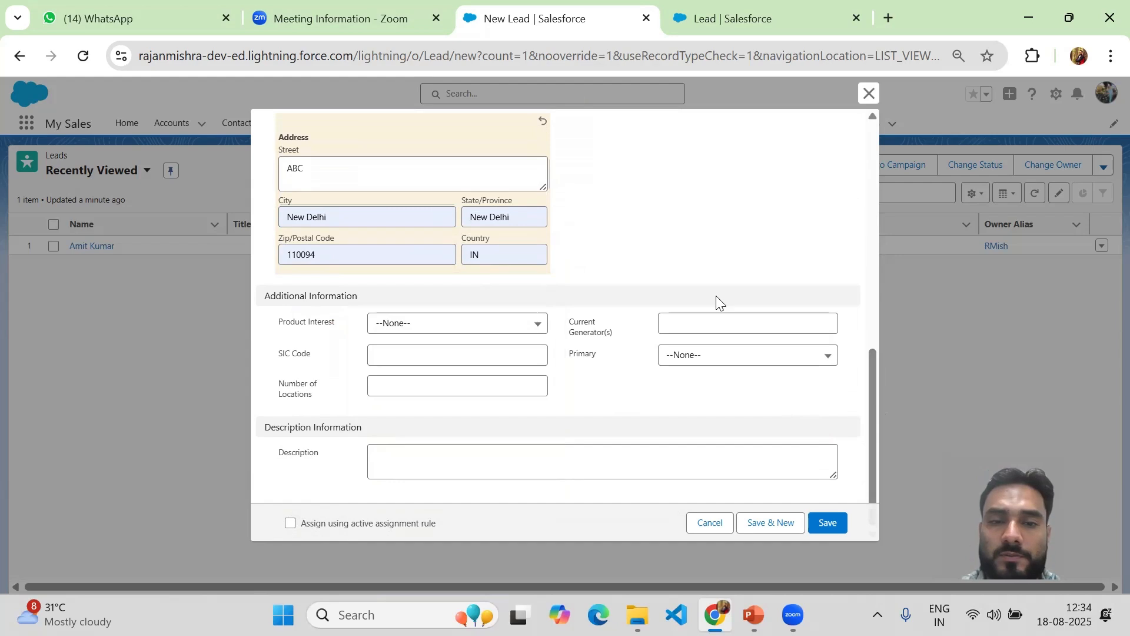
click(835, 525)
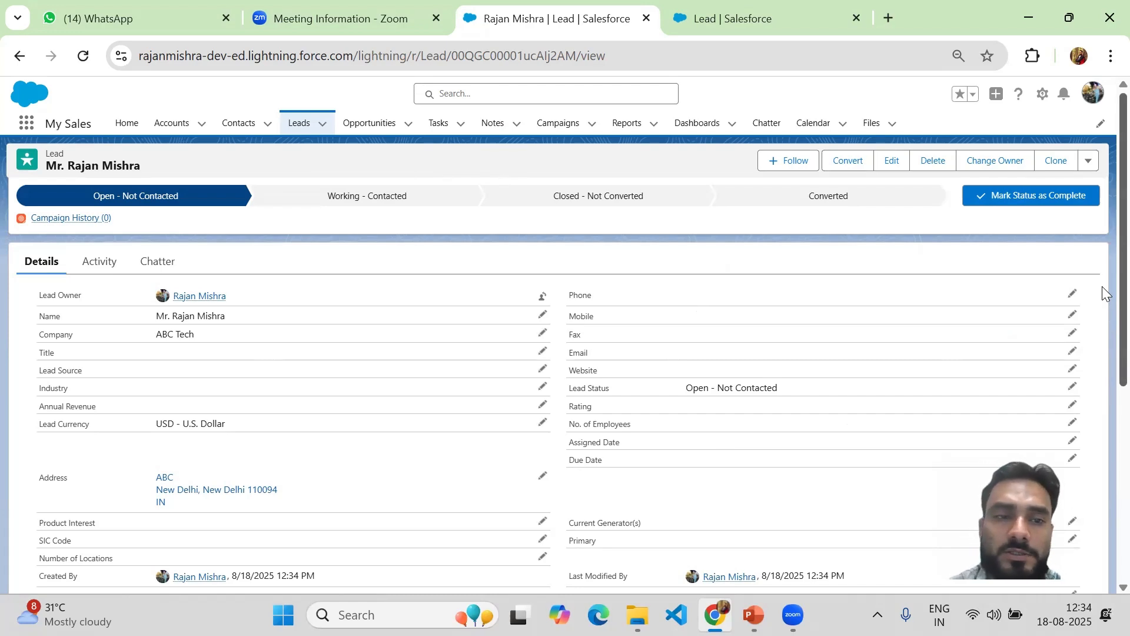
Open the saved lead's details for editing, review the fields through Description, and save the record.
scroll(1102, 294, down, 1)
scroll(1103, 412, up, 1)
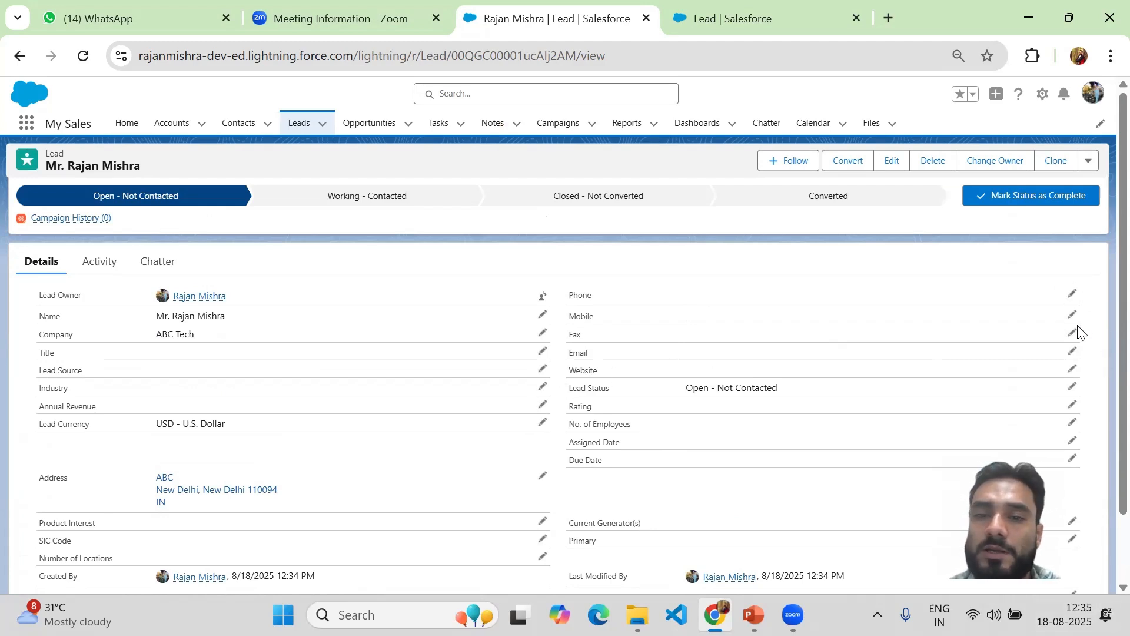
click(1073, 294)
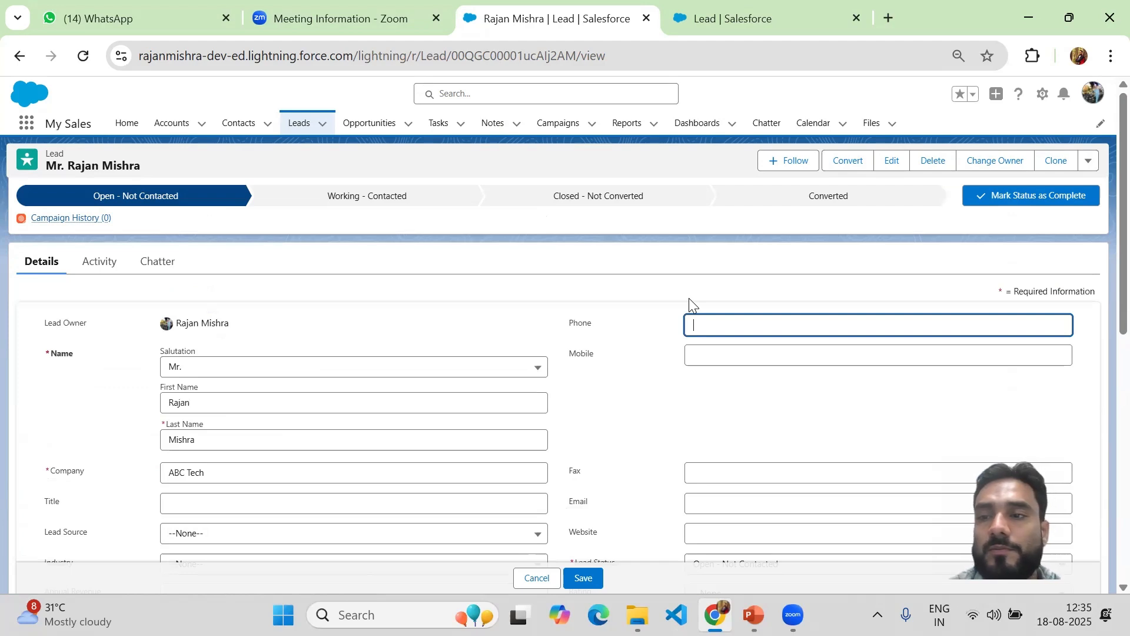
scroll(1103, 442, down, 10)
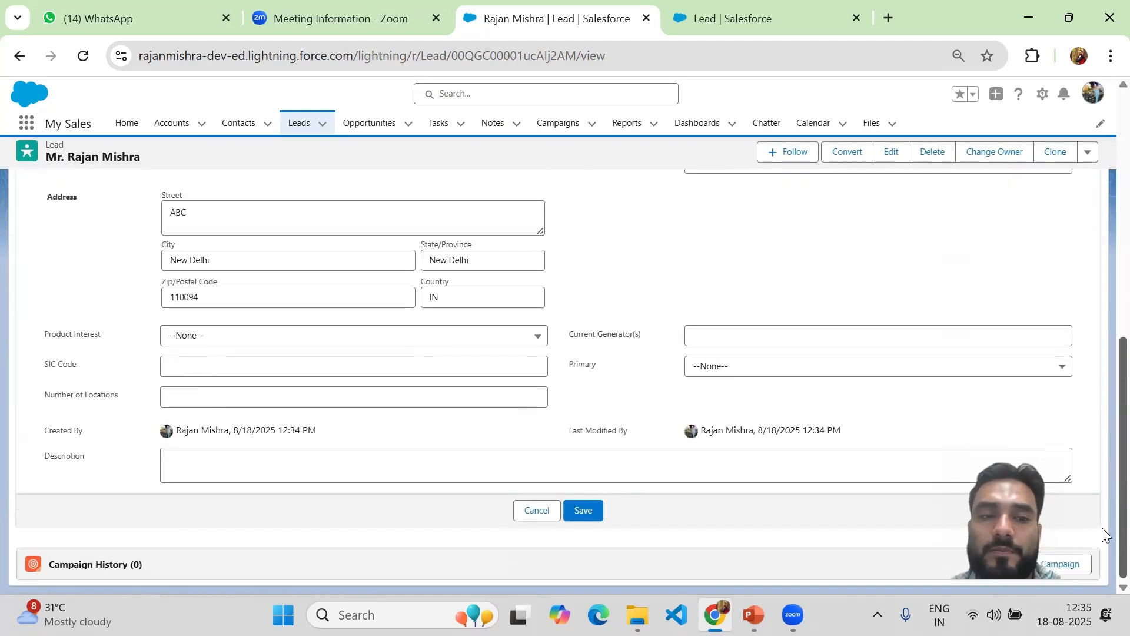
scroll(1104, 461, up, 8)
scroll(1104, 294, up, 3)
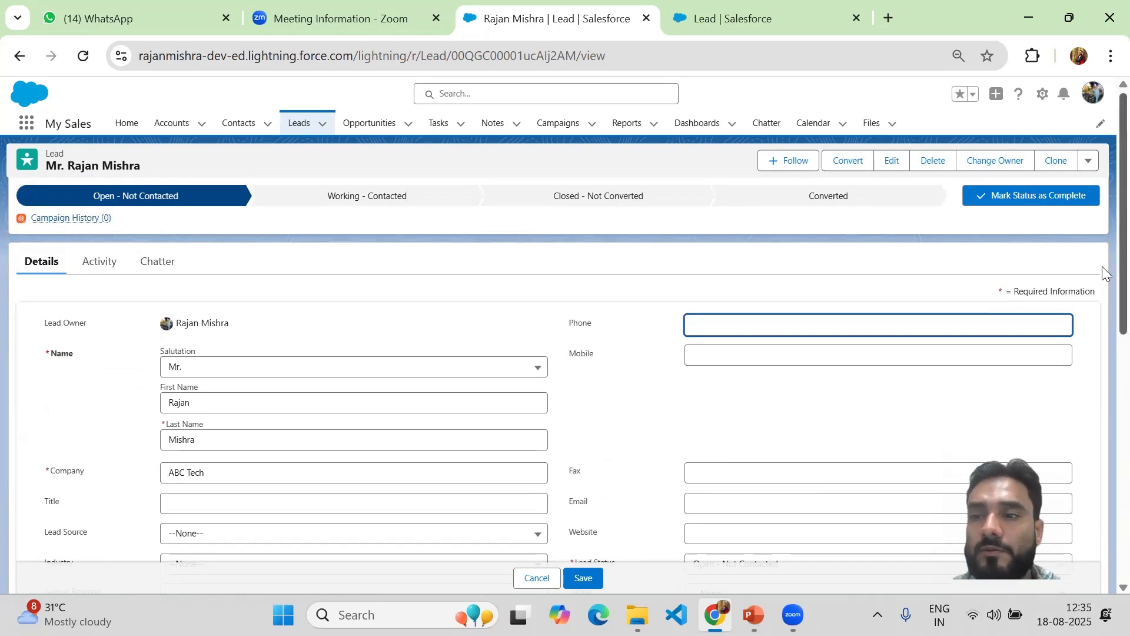
scroll(1104, 356, down, 2)
scroll(1102, 350, down, 5)
scroll(1101, 353, up, 5)
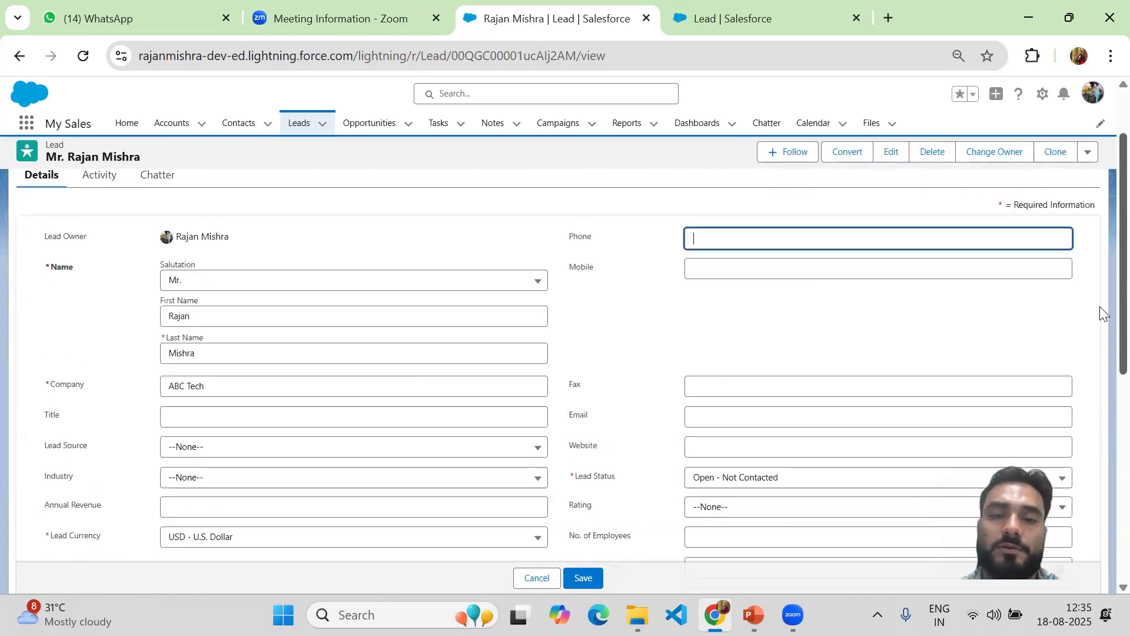
scroll(1102, 471, down, 7)
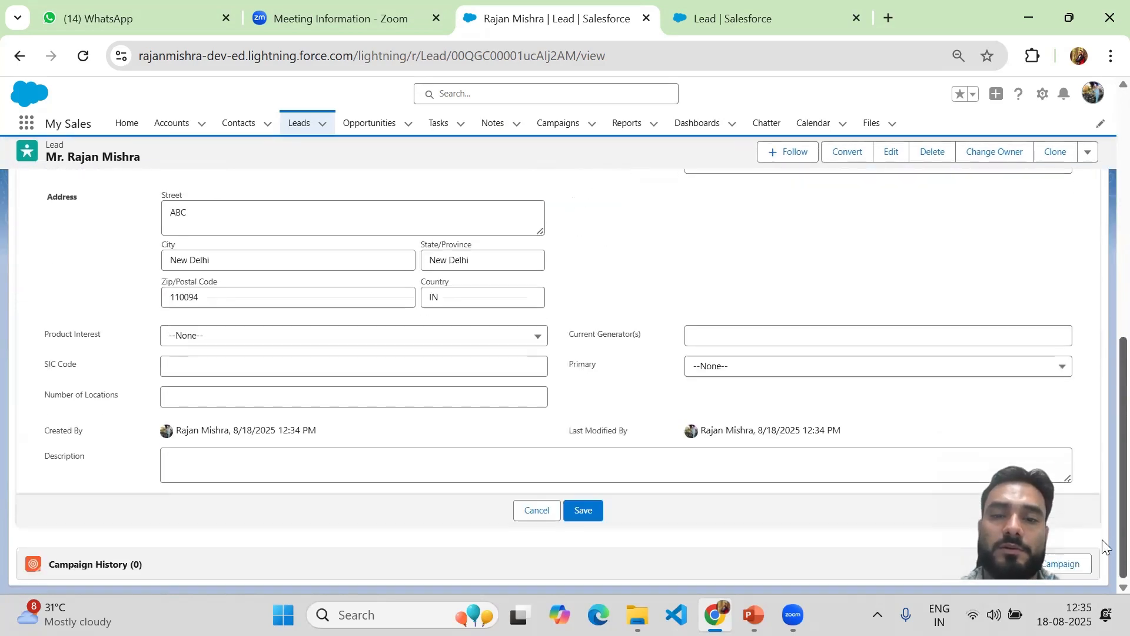
click(586, 512)
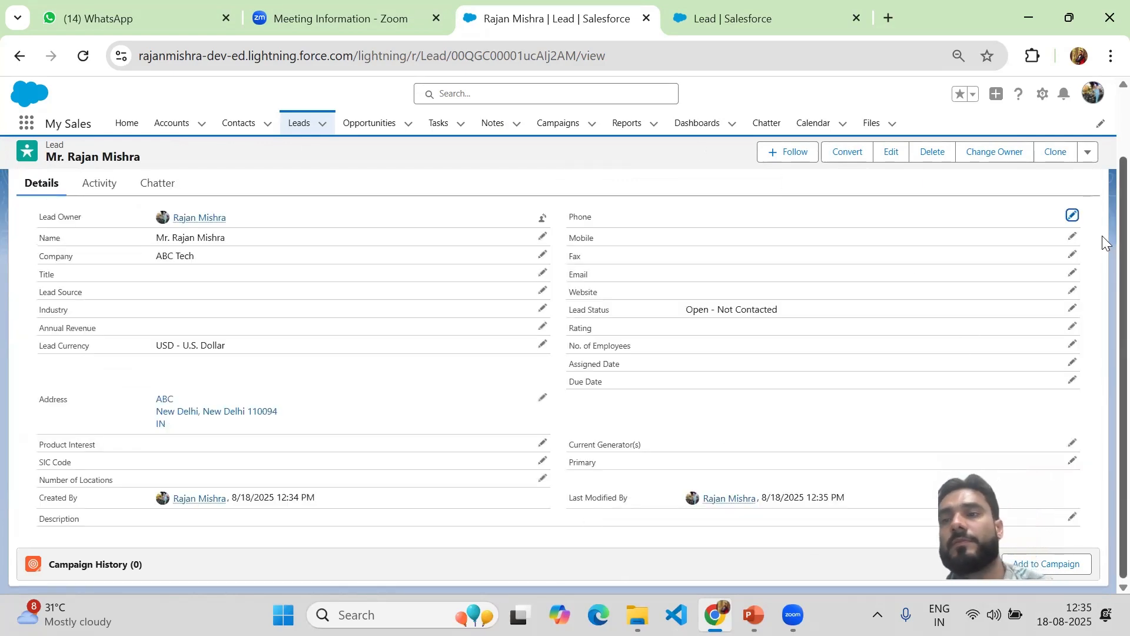
Advance the lead to Working - Contacted as its current status and check the Lead Status field.
scroll(1102, 189, up, 2)
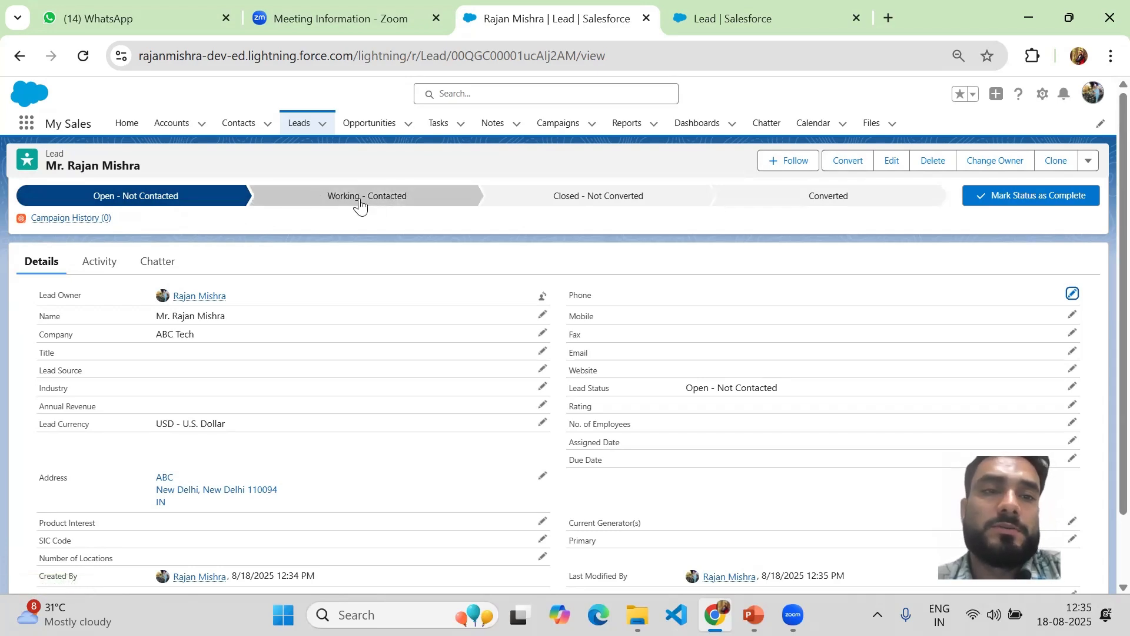
click(296, 210)
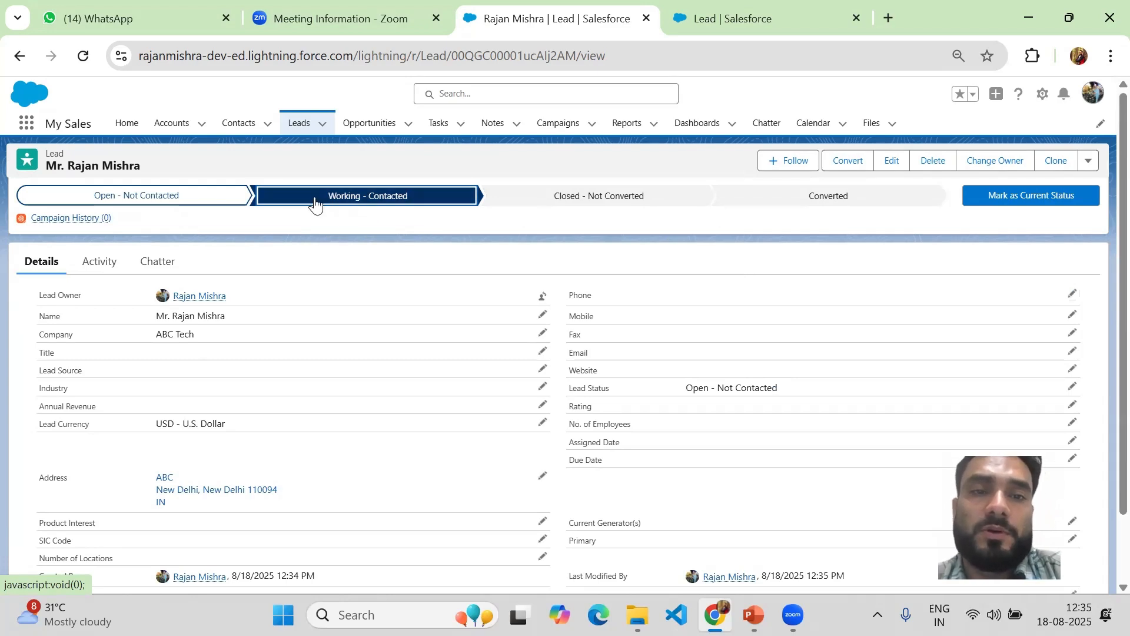
click(992, 200)
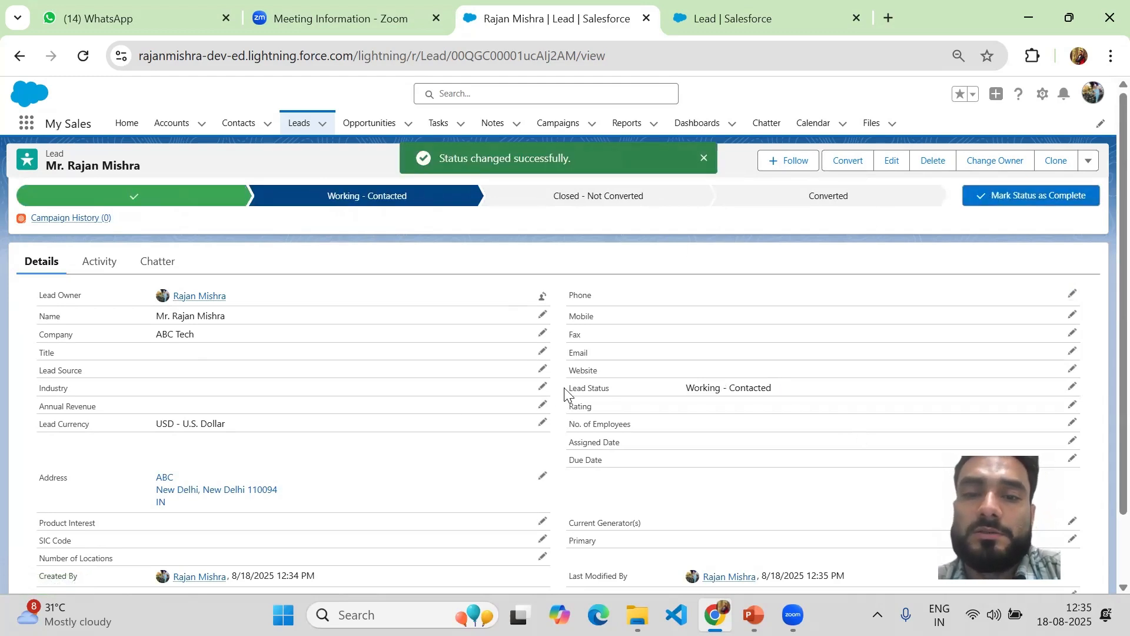
drag(574, 386, 622, 384)
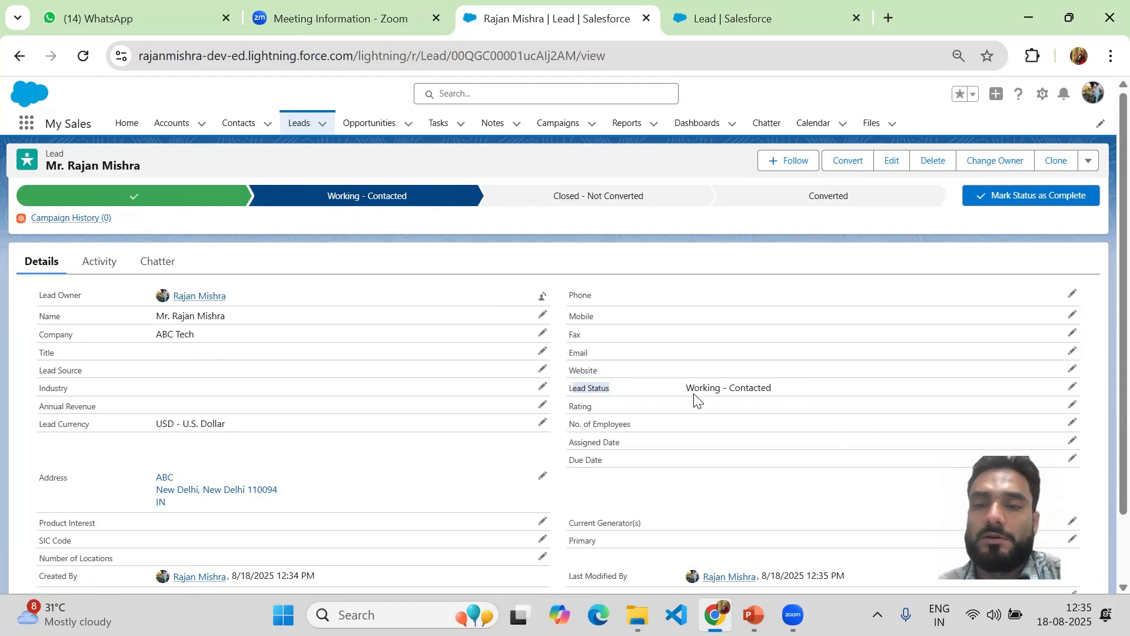
Mark Closed - Not Converted as the lead's current status and check the Lead Status value.
click(545, 200)
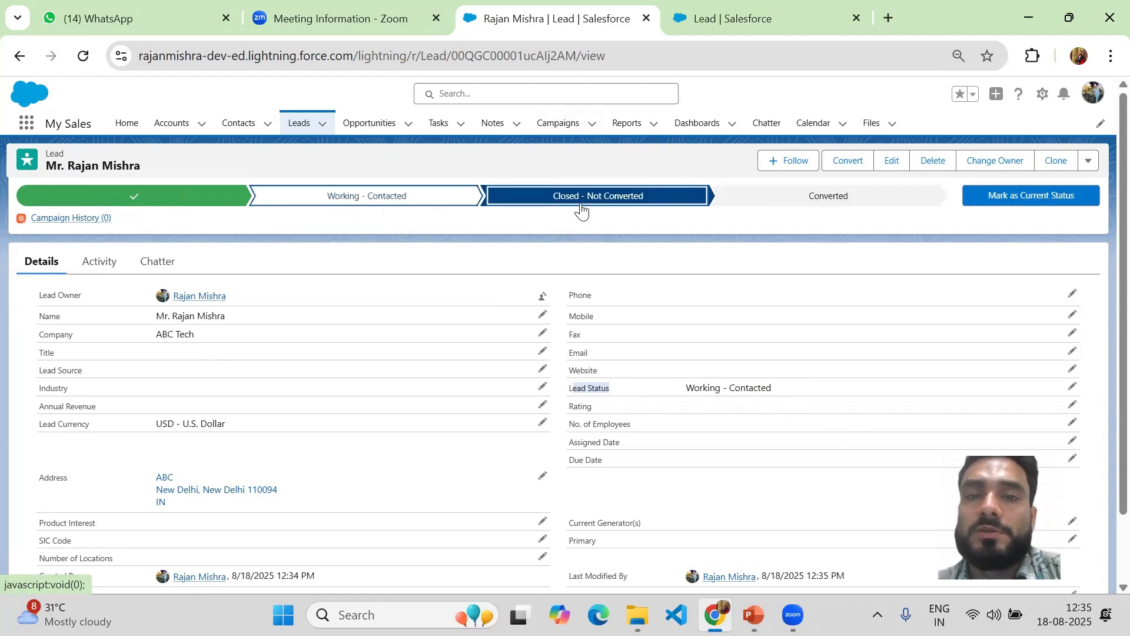
click(1021, 189)
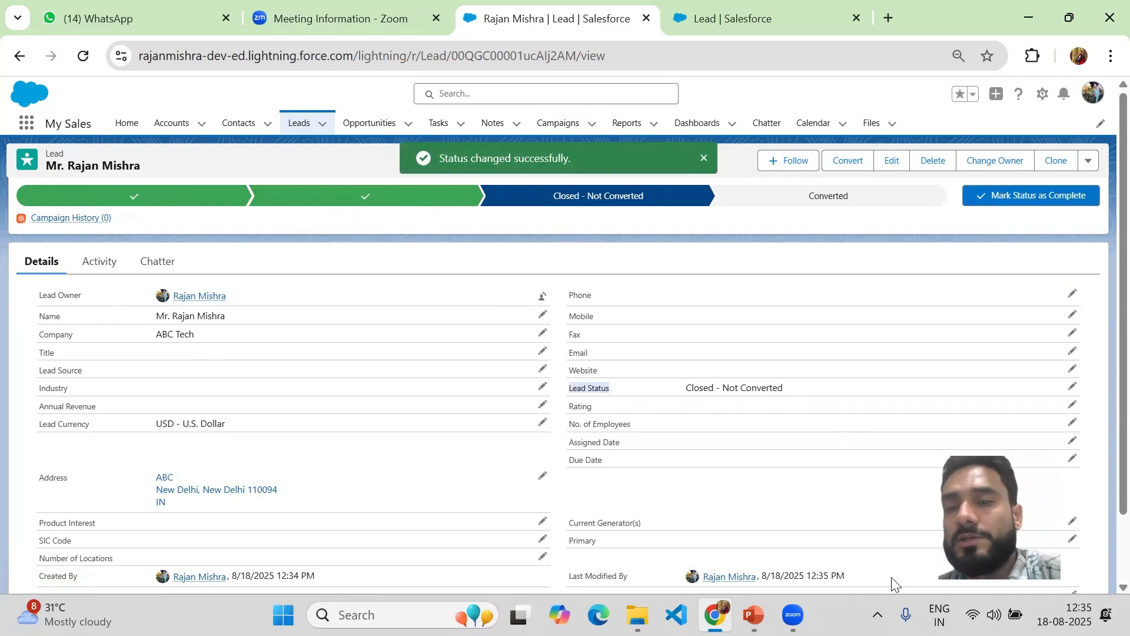
drag(802, 388, 672, 387)
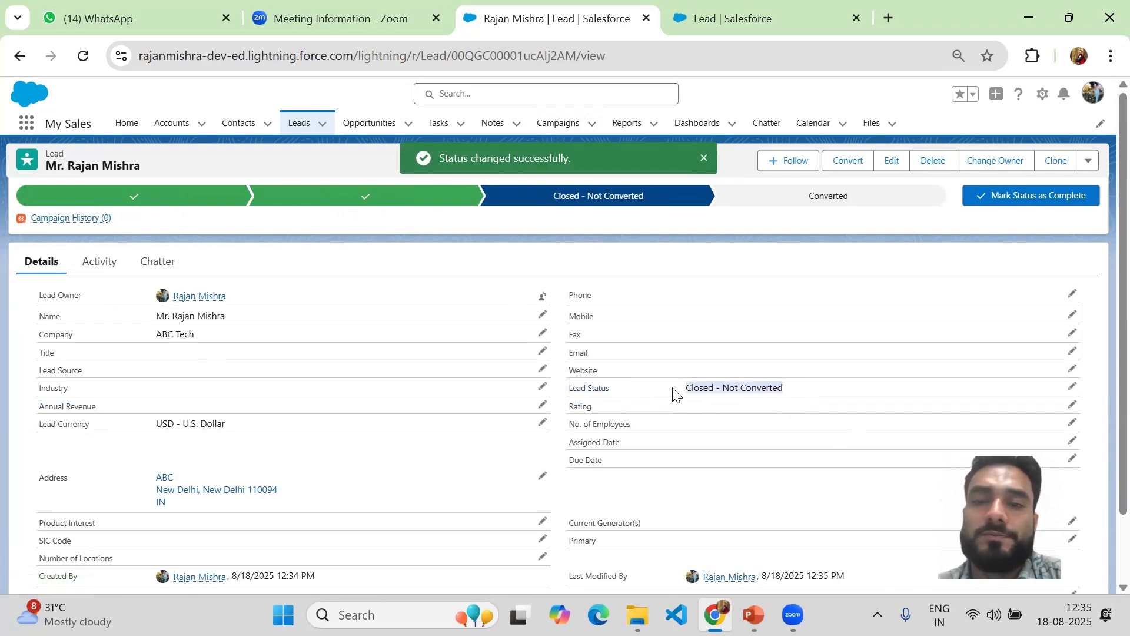
click(730, 171)
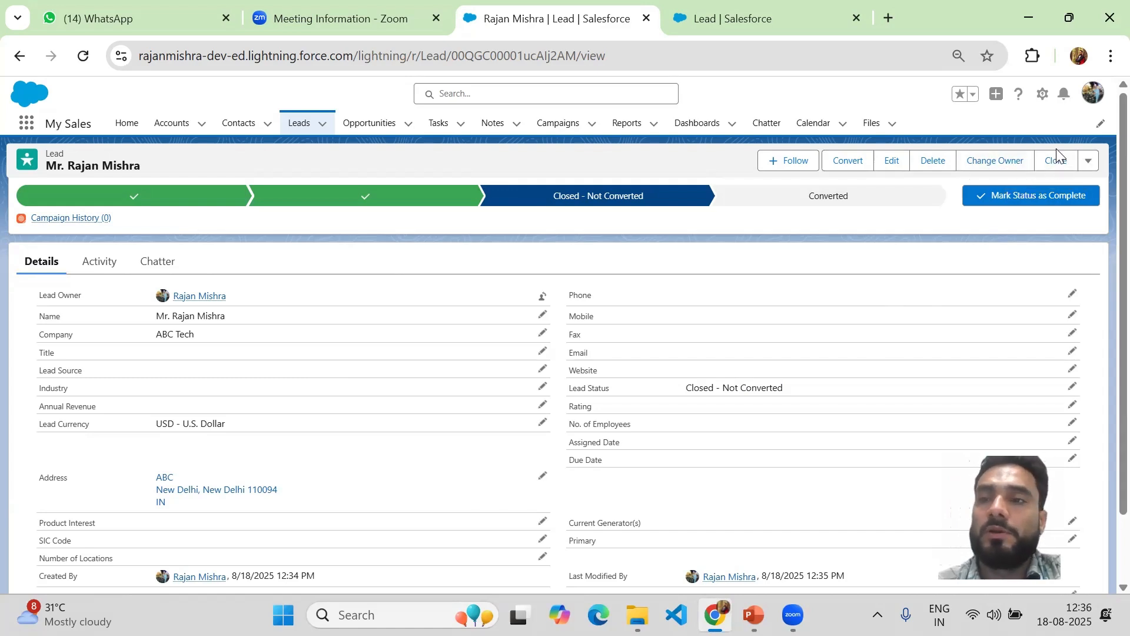
View the lead's additional record actions and the Log a Call form among its activities, closing the form without saving.
click(1088, 163)
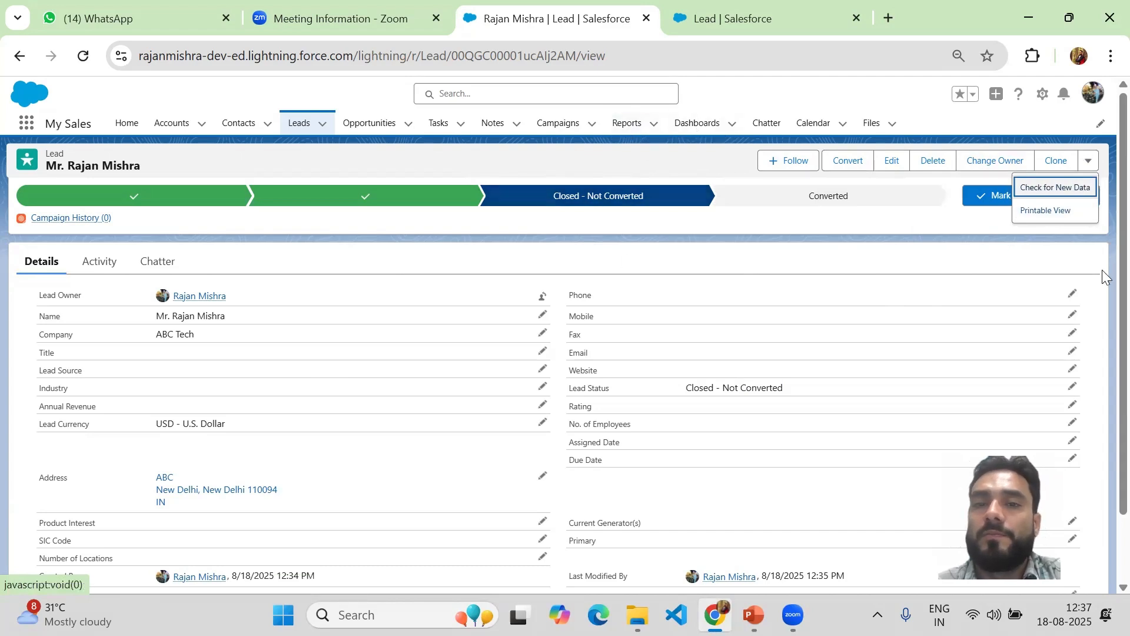
click(638, 162)
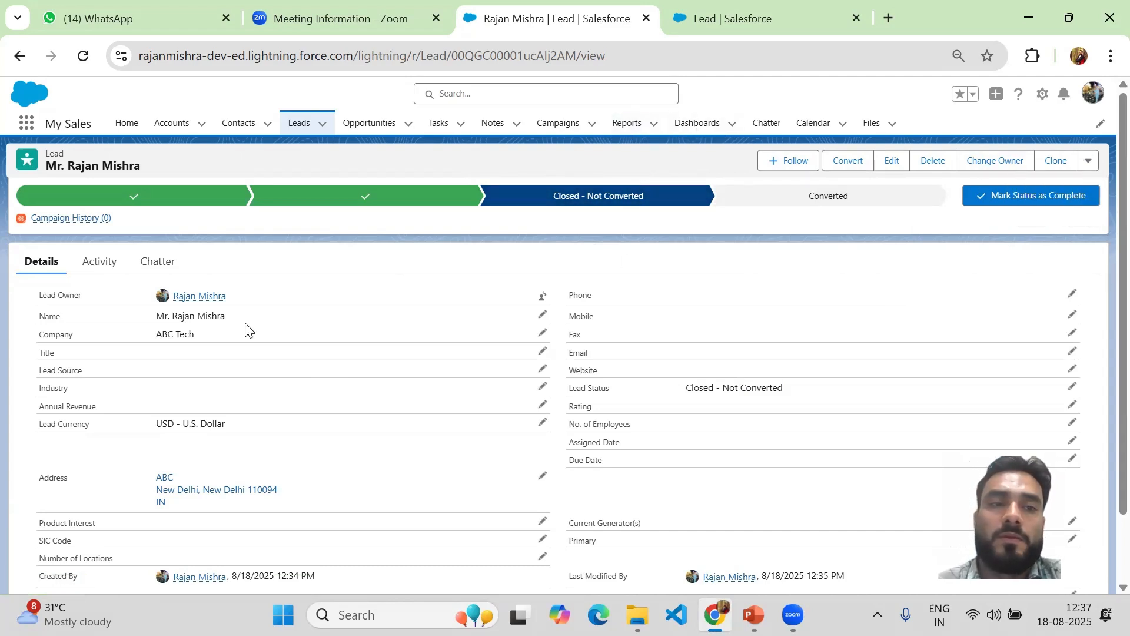
click(101, 270)
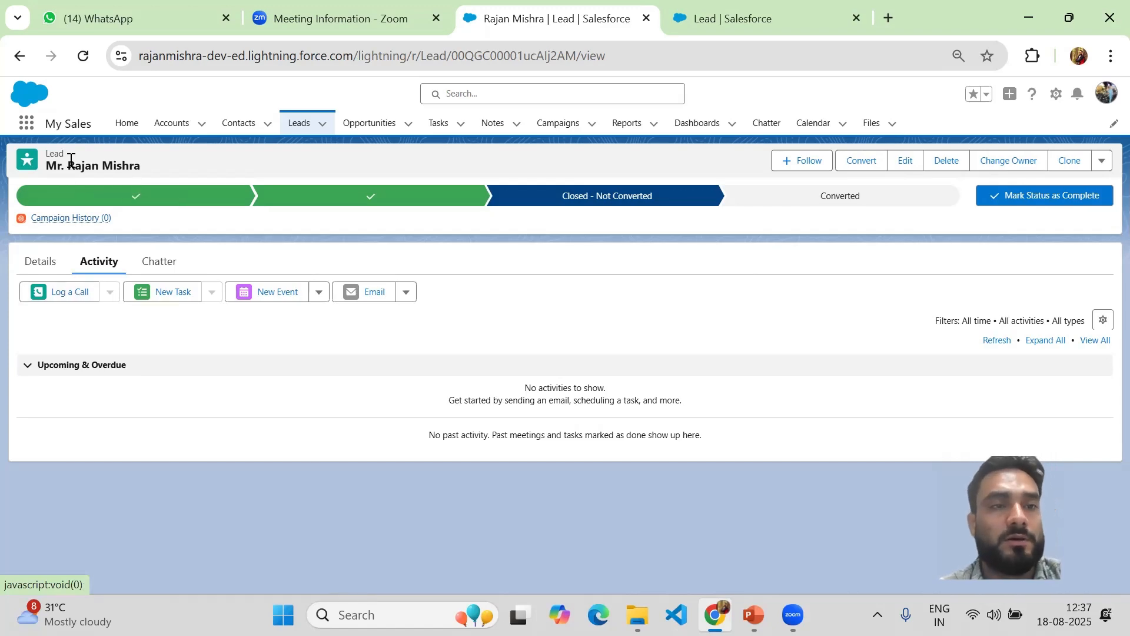
click(57, 293)
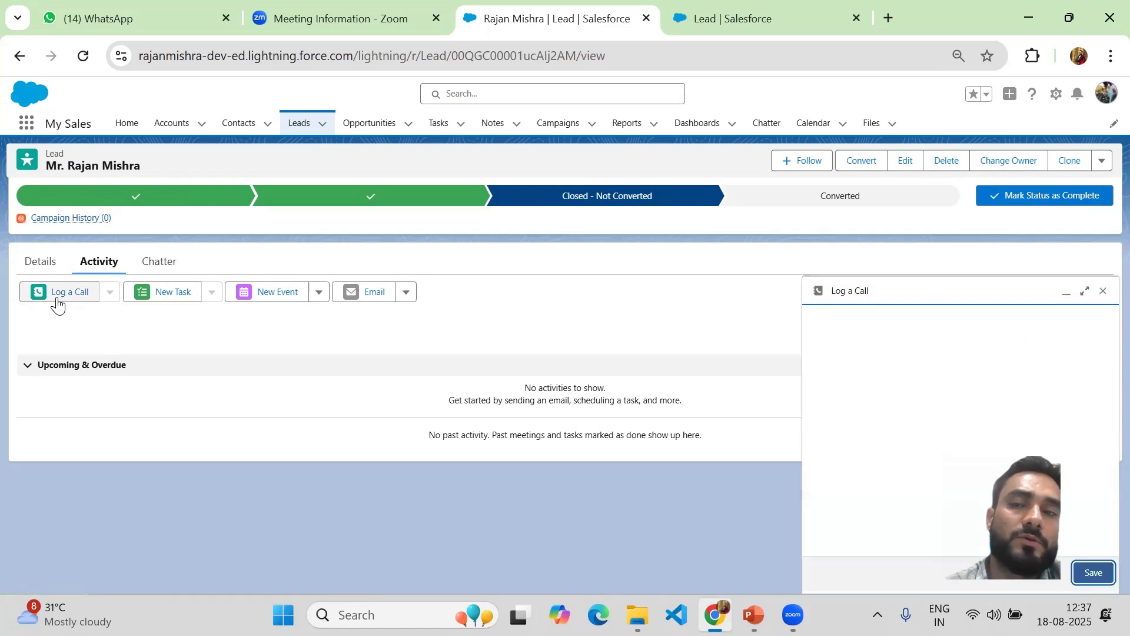
click(1105, 293)
Open a new task for the lead, review its fields from Subject to Status, and close it without saving.
click(158, 293)
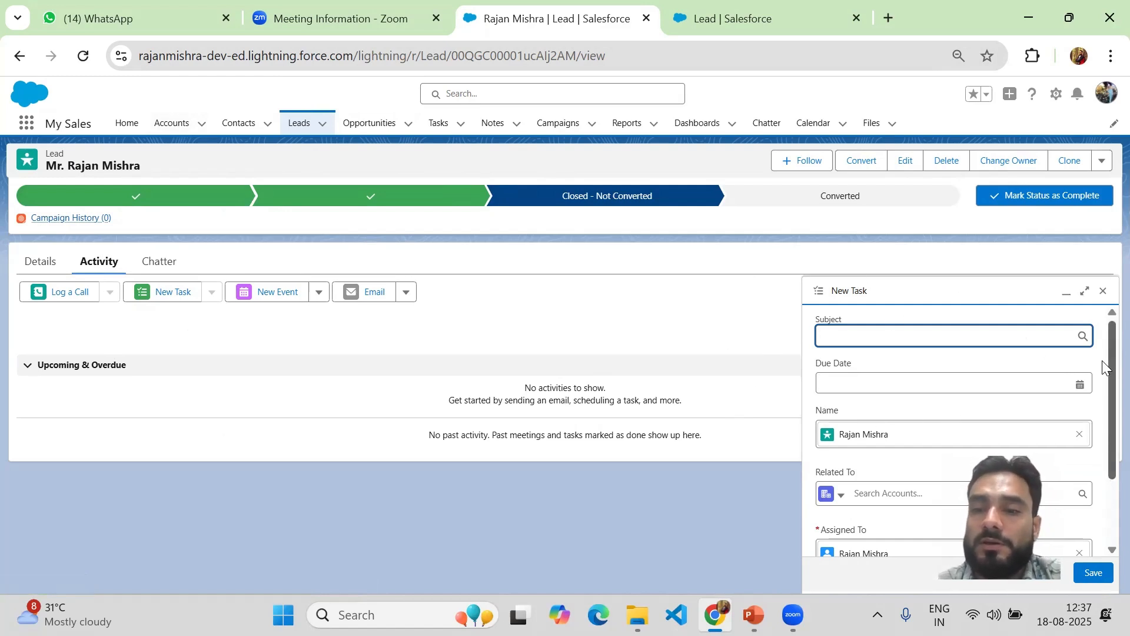
scroll(1102, 361, down, 2)
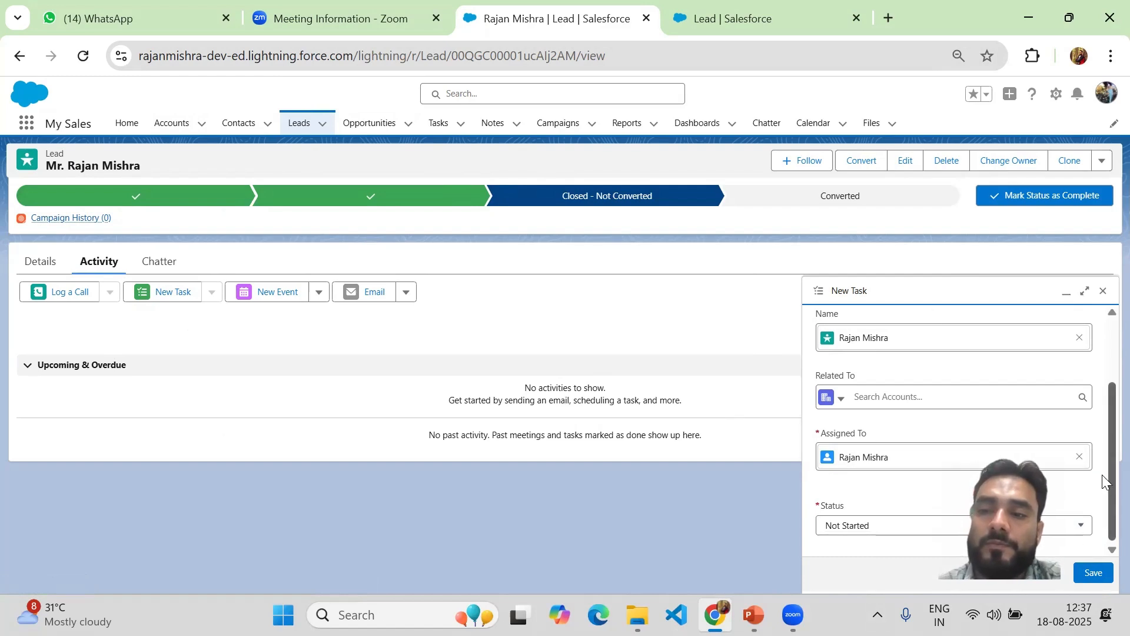
scroll(1105, 490, up, 2)
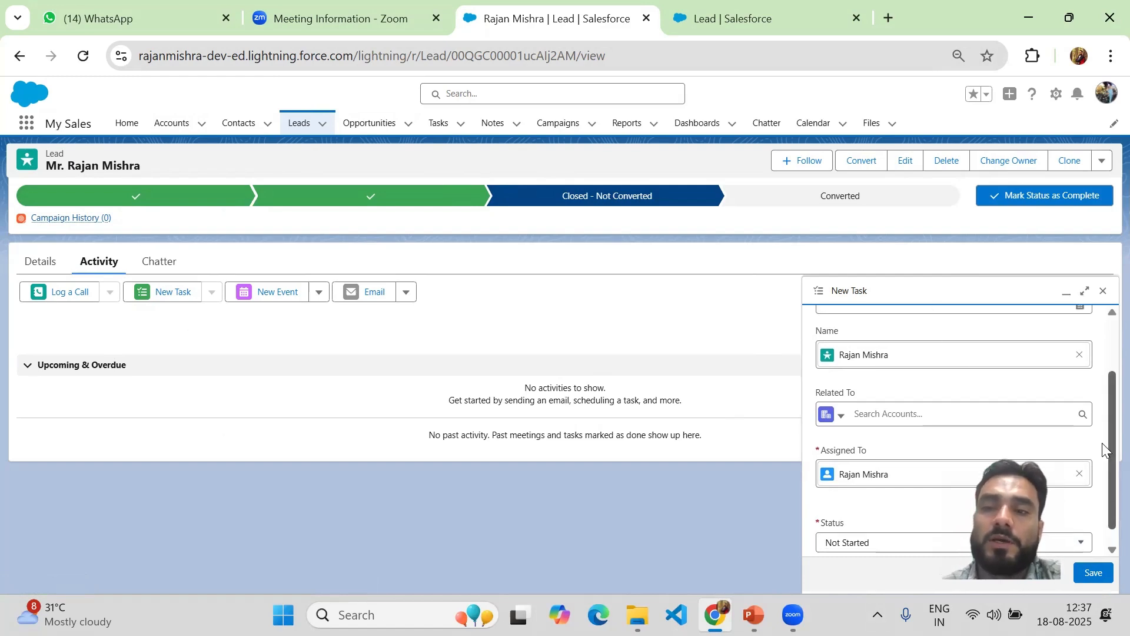
click(1104, 292)
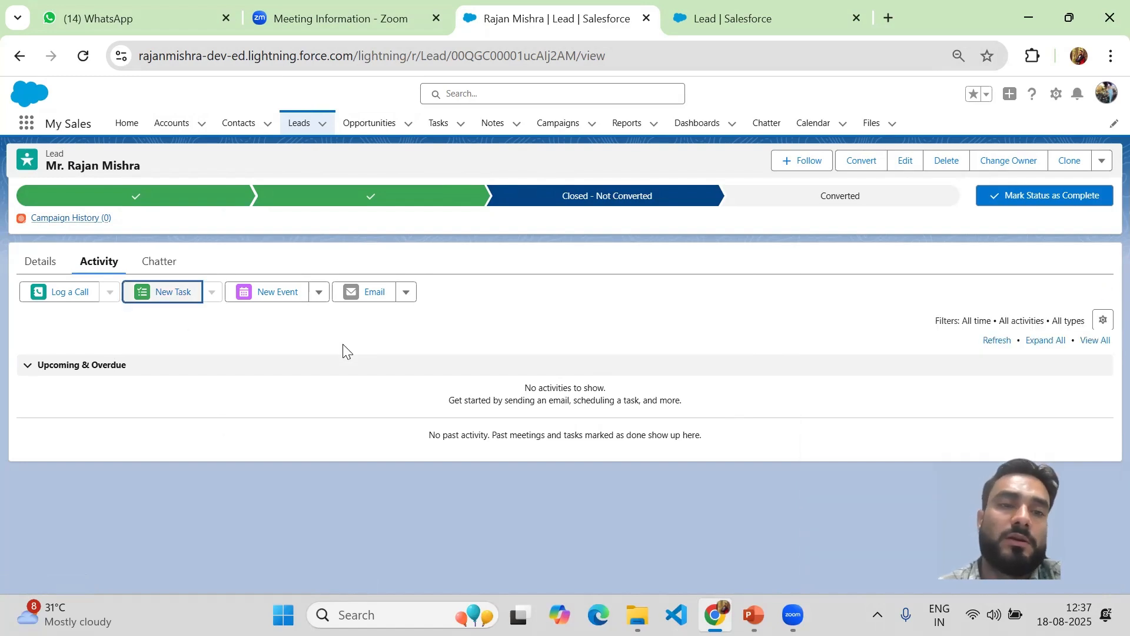
Open a new event for the lead and review its fields, including the account choices for Related To.
click(262, 292)
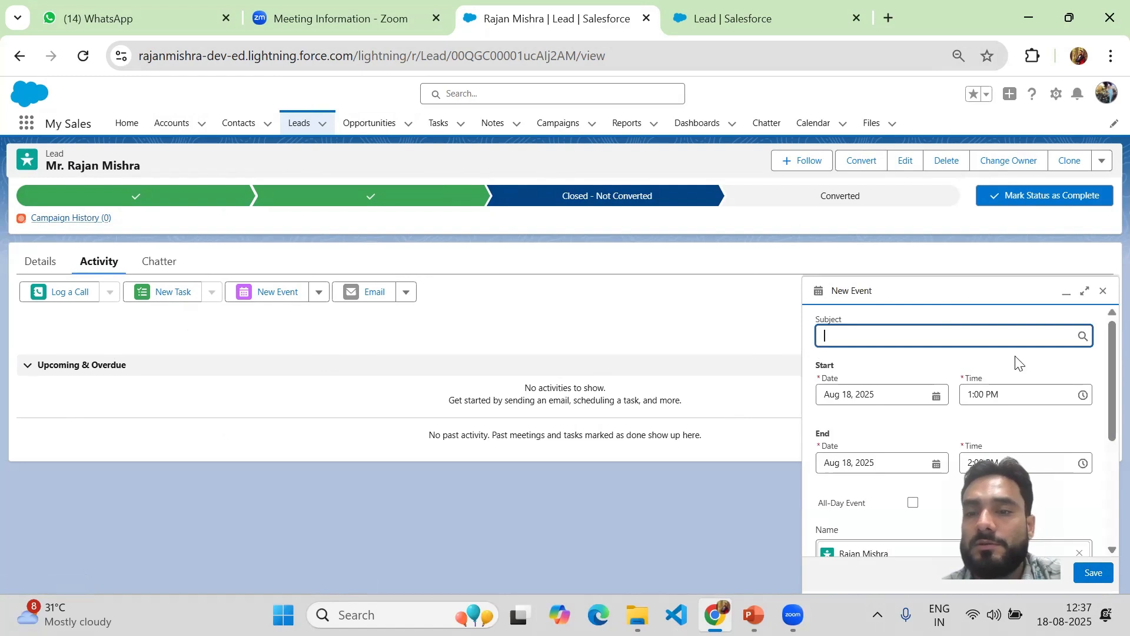
drag(1108, 358, 1093, 469)
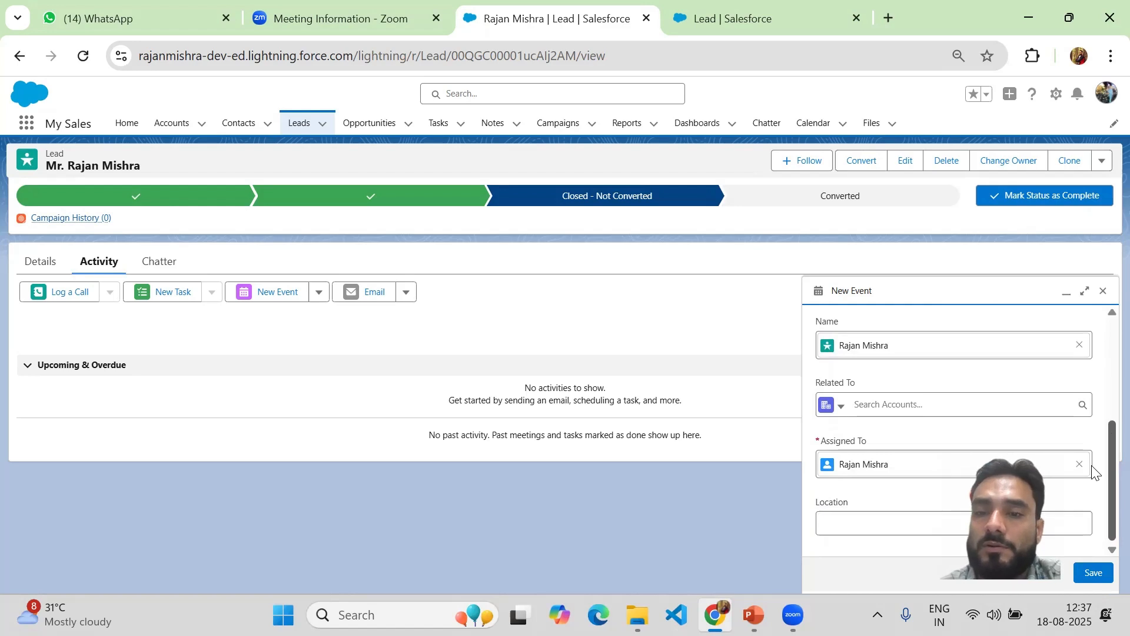
click(842, 408)
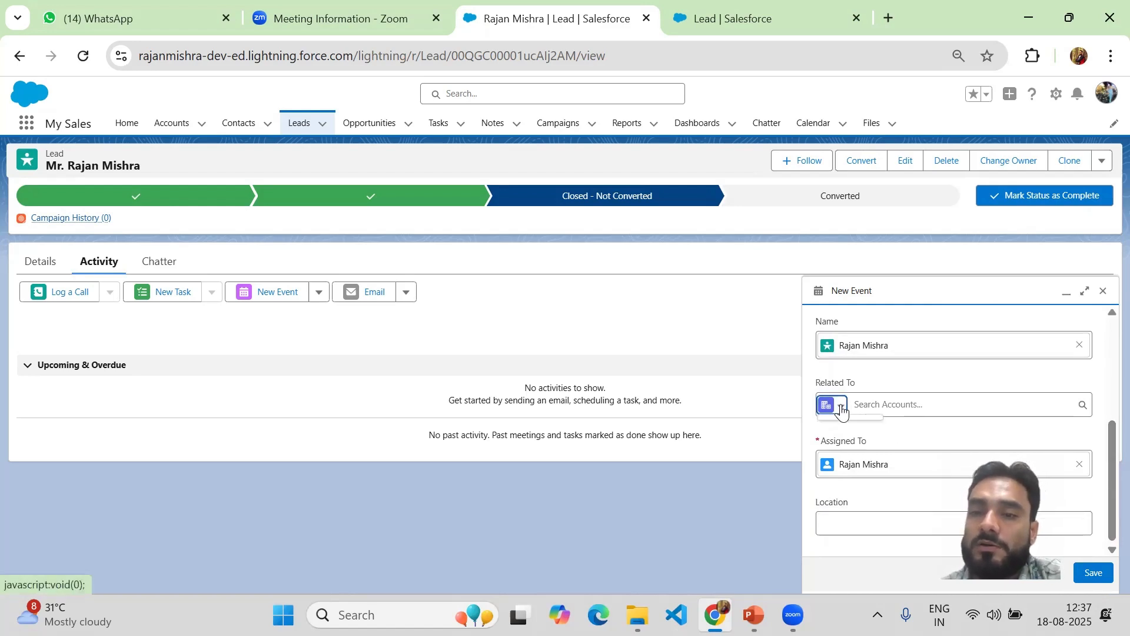
click(969, 406)
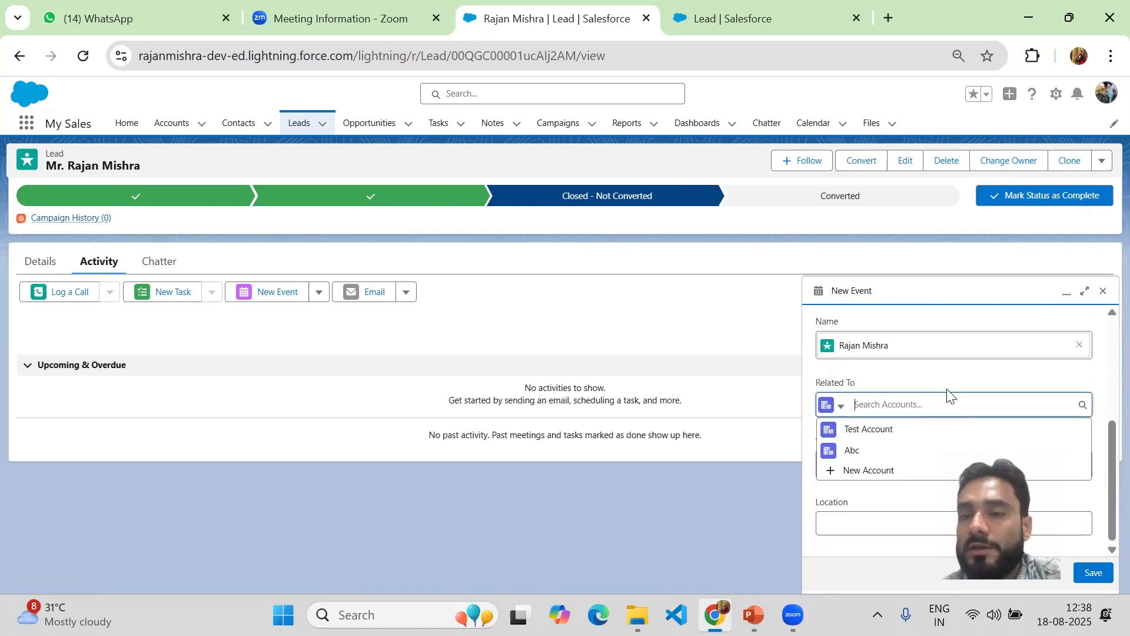
click(949, 384)
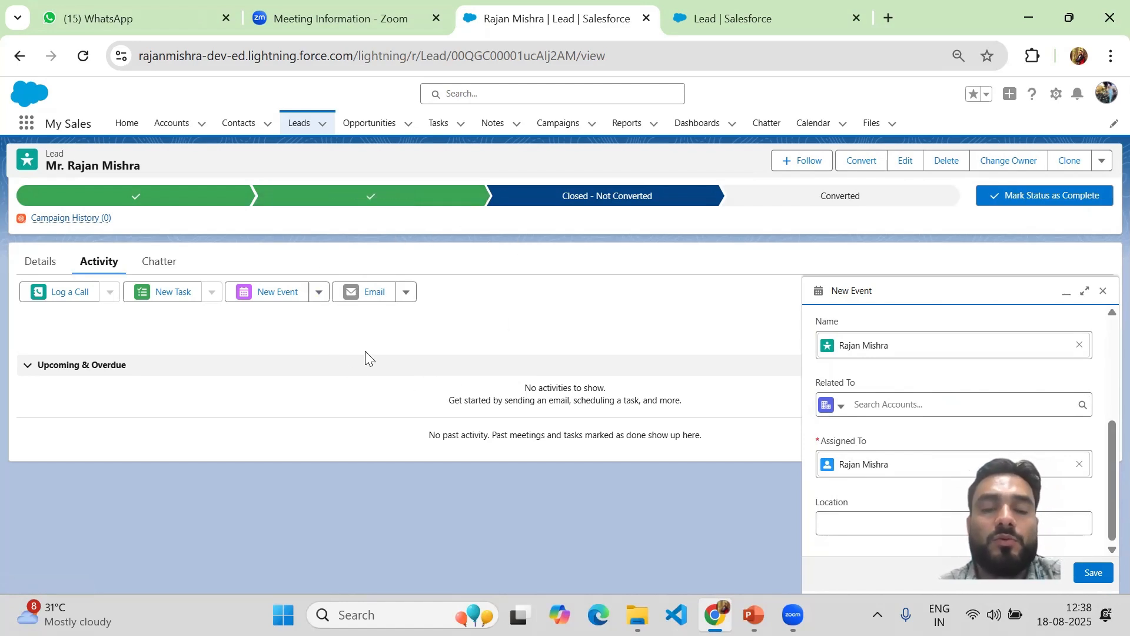
View the email composer for the lead, and close both it and the new event form without saving.
click(368, 300)
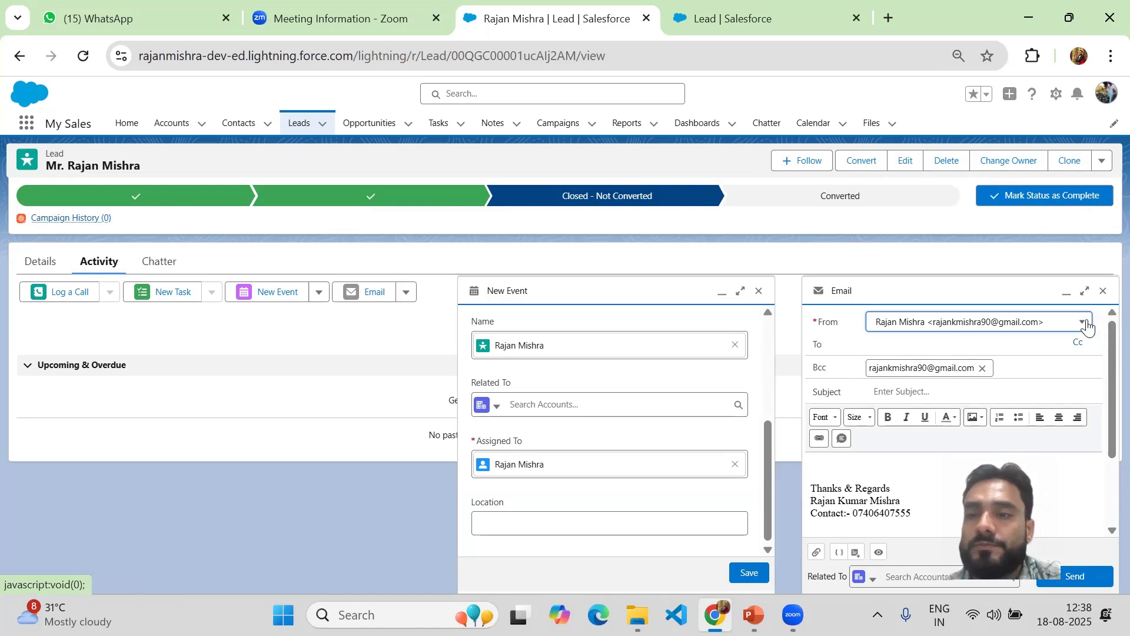
click(1106, 291)
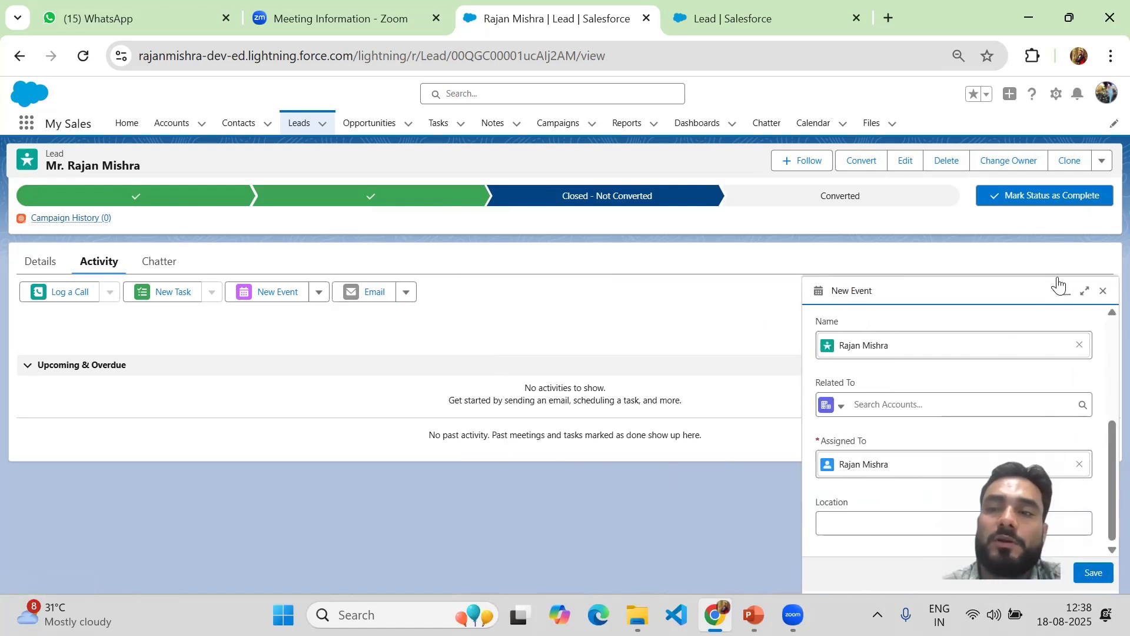
click(1103, 293)
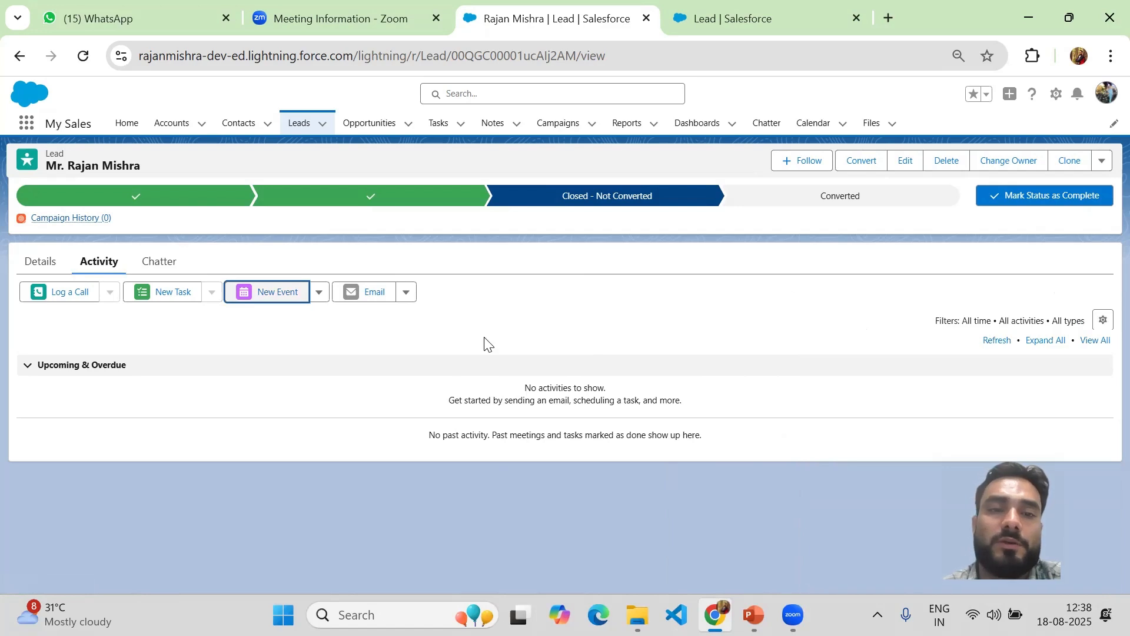
Examine the lead's Chatter feed for the recorded lead status changes.
click(148, 265)
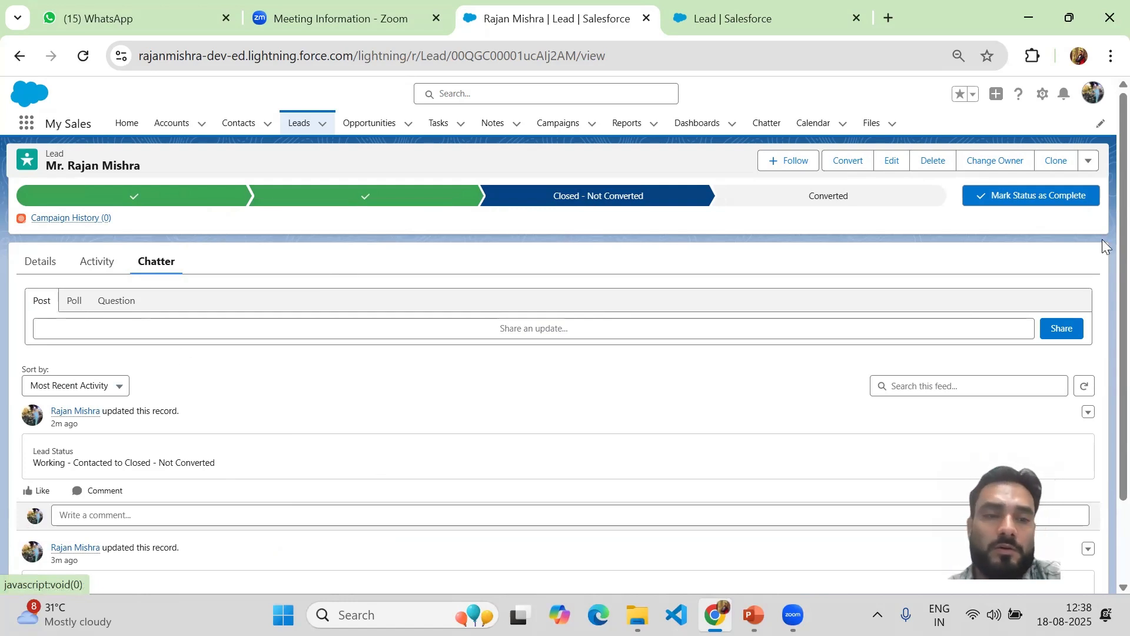
scroll(1103, 283, down, 2)
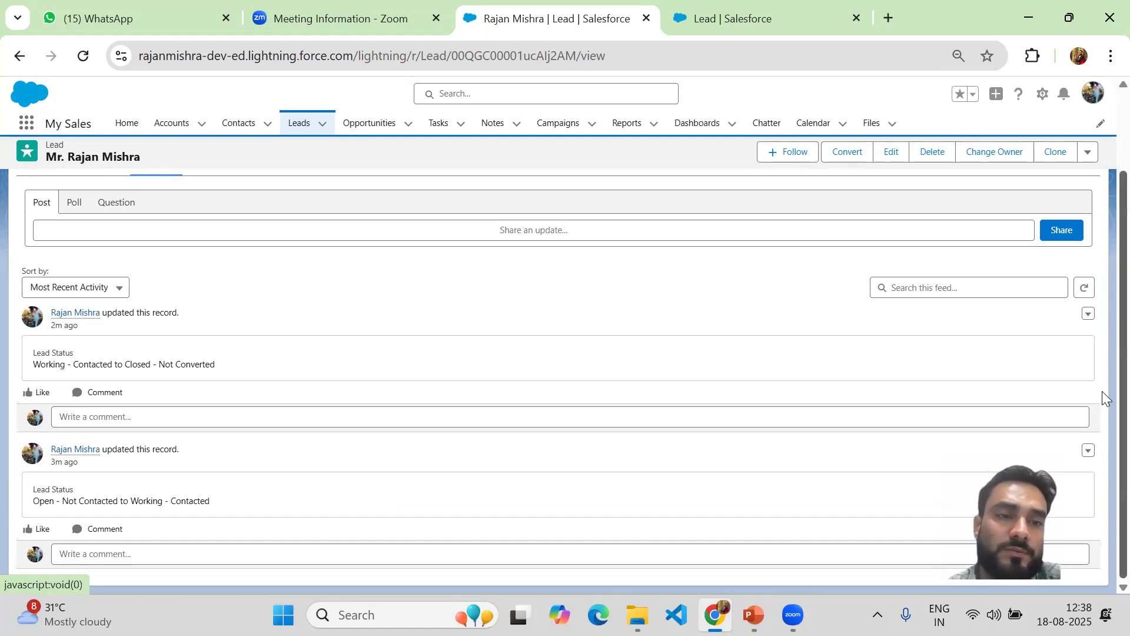
scroll(1102, 376, up, 2)
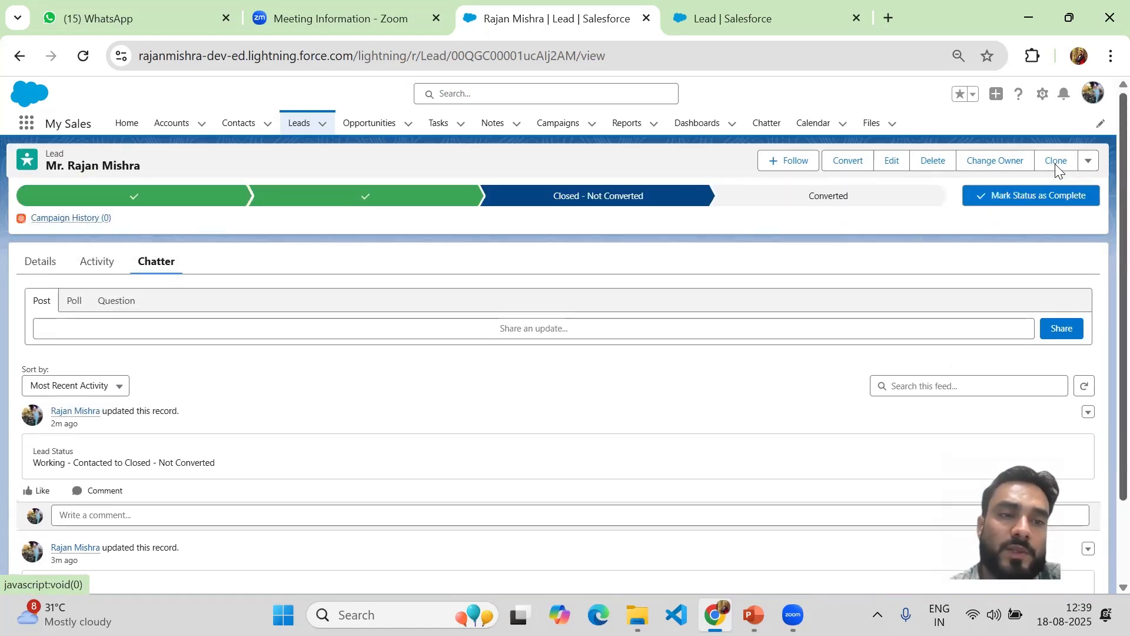
scroll(1100, 404, down, 2)
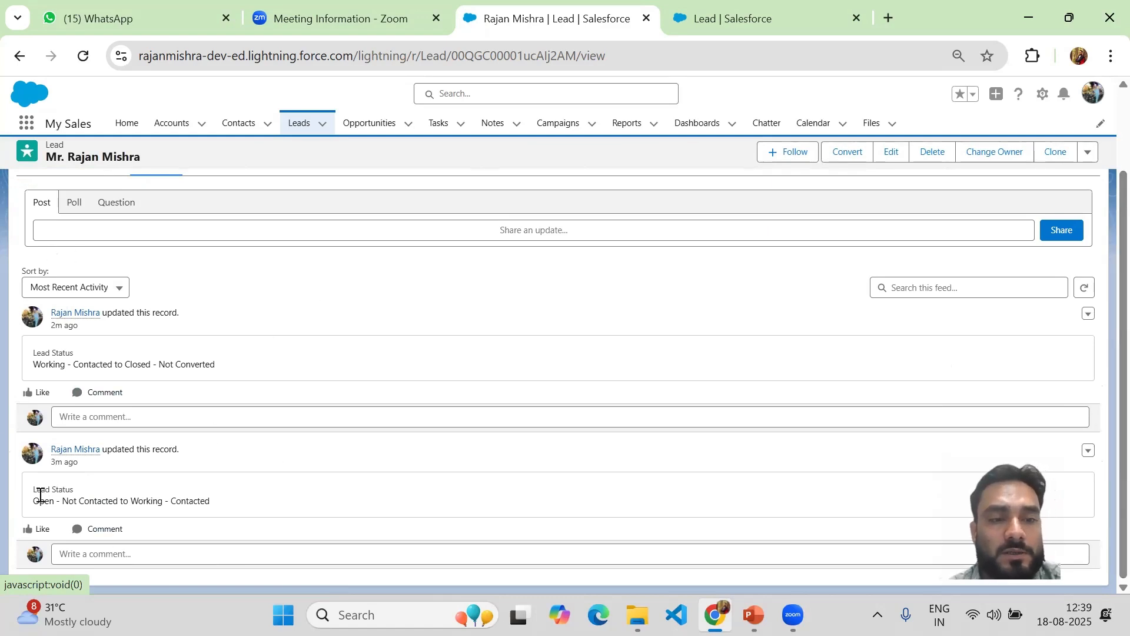
Highlight the Lead Status label and the change from Open - Not Contacted to Working - Contacted in the Chatter feed.
drag(33, 493, 70, 489)
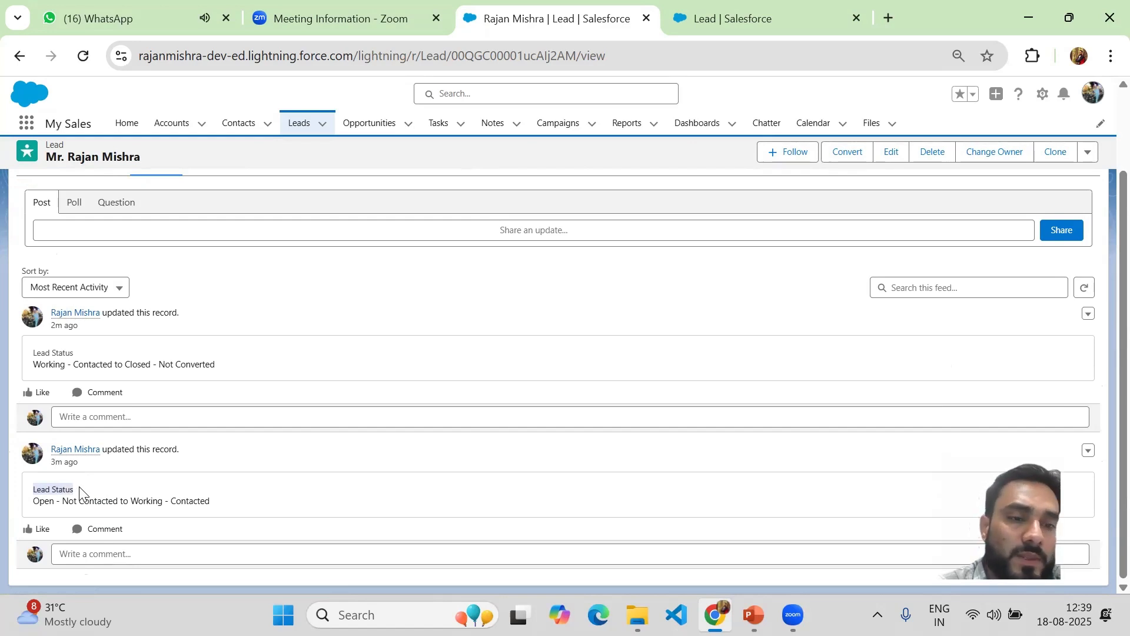
mouse_move(32, 506)
mouse_down()
mouse_move(95, 516)
mouse_move(45, 512)
mouse_move(215, 500)
mouse_move(33, 488)
mouse_move(32, 506)
mouse_up()
click(216, 508)
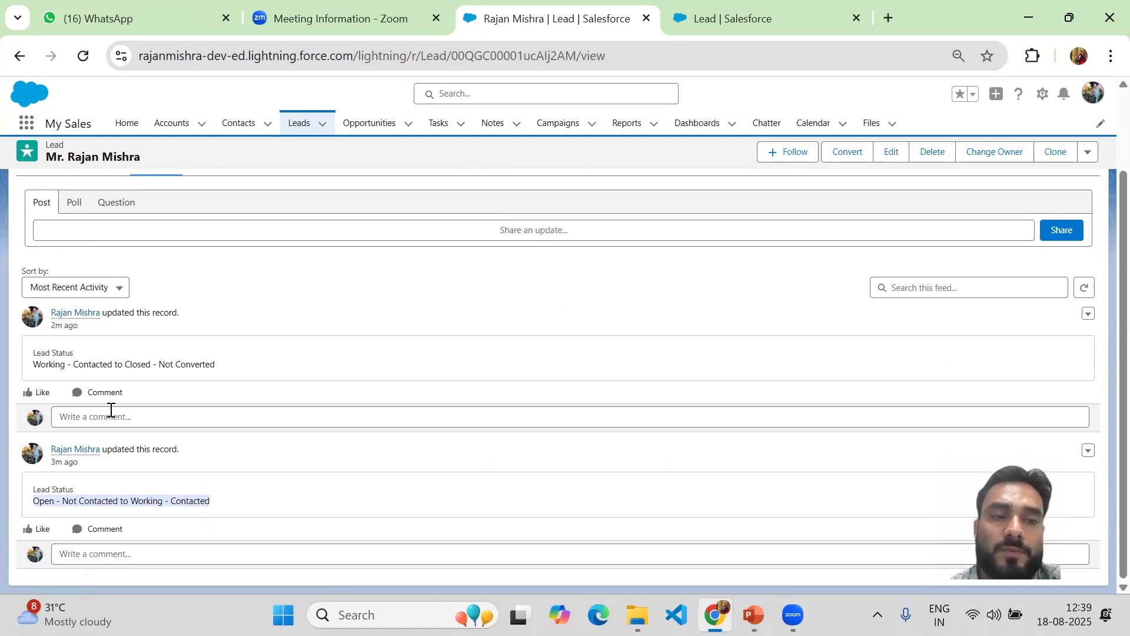
click(33, 361)
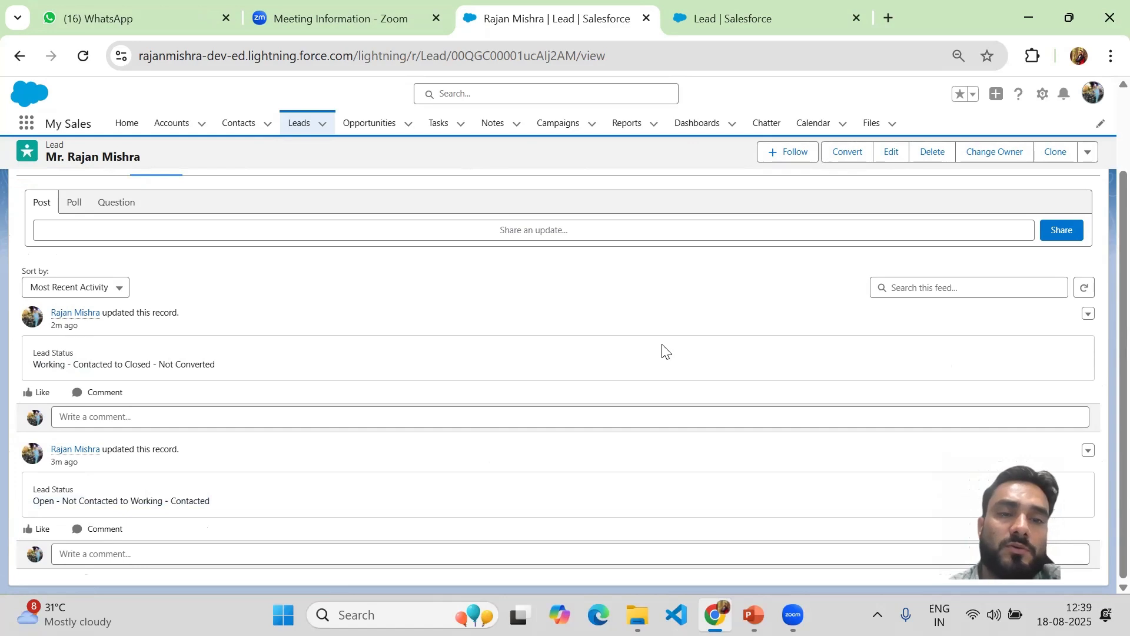
Share the Chatter post "I'm working on this lead and we have a call at 5 PM today" on the lead and highlight its text.
scroll(1102, 353, up, 2)
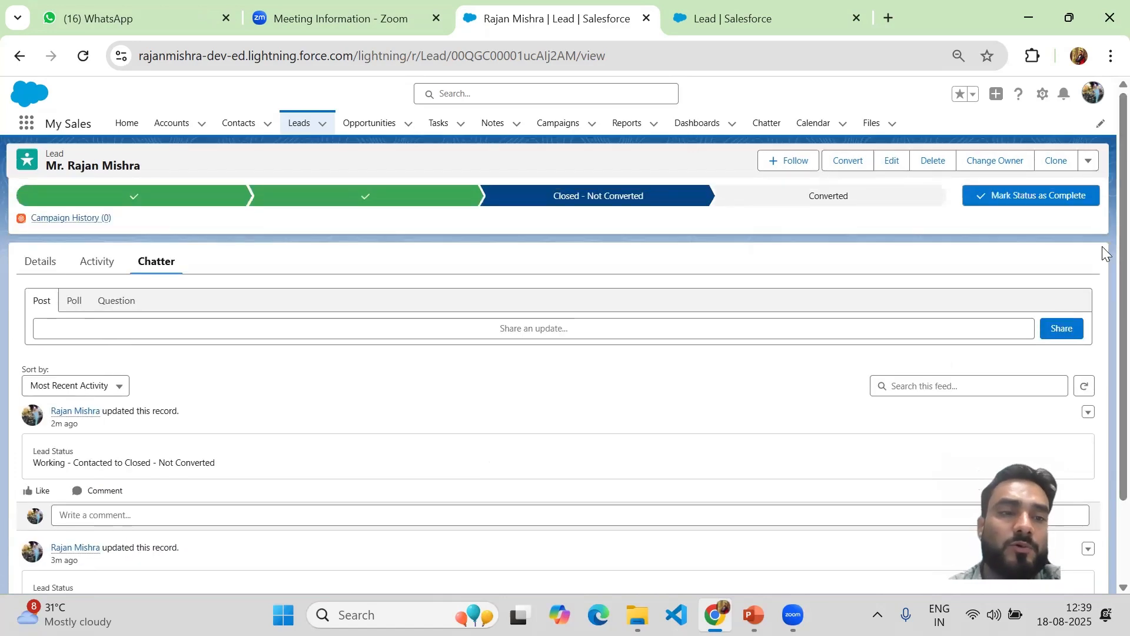
click(149, 325)
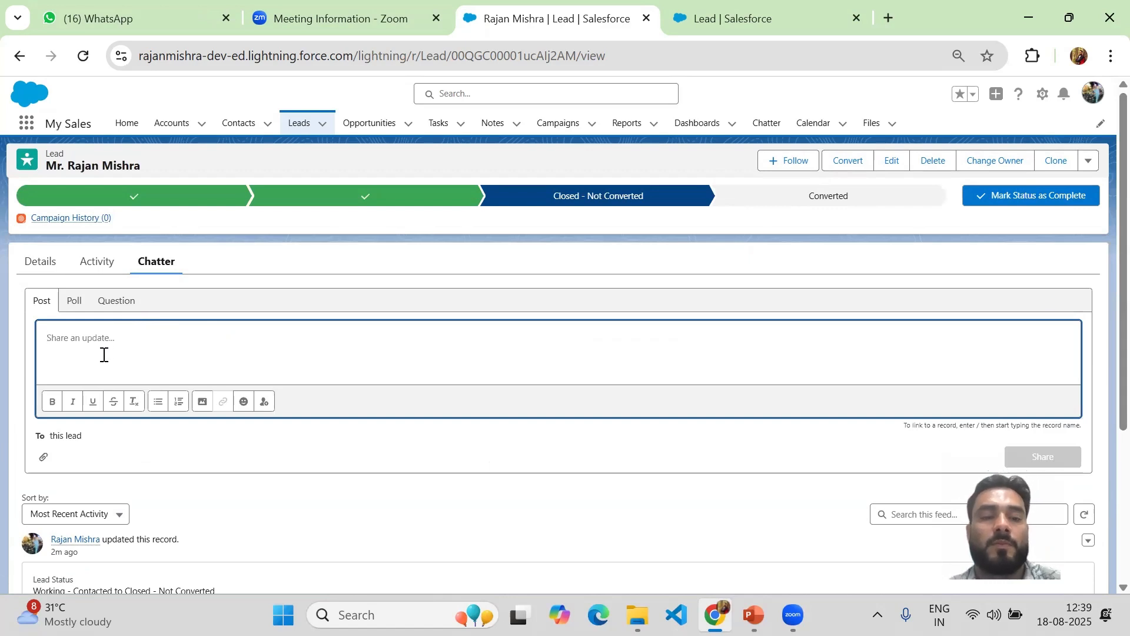
text(I'm w)
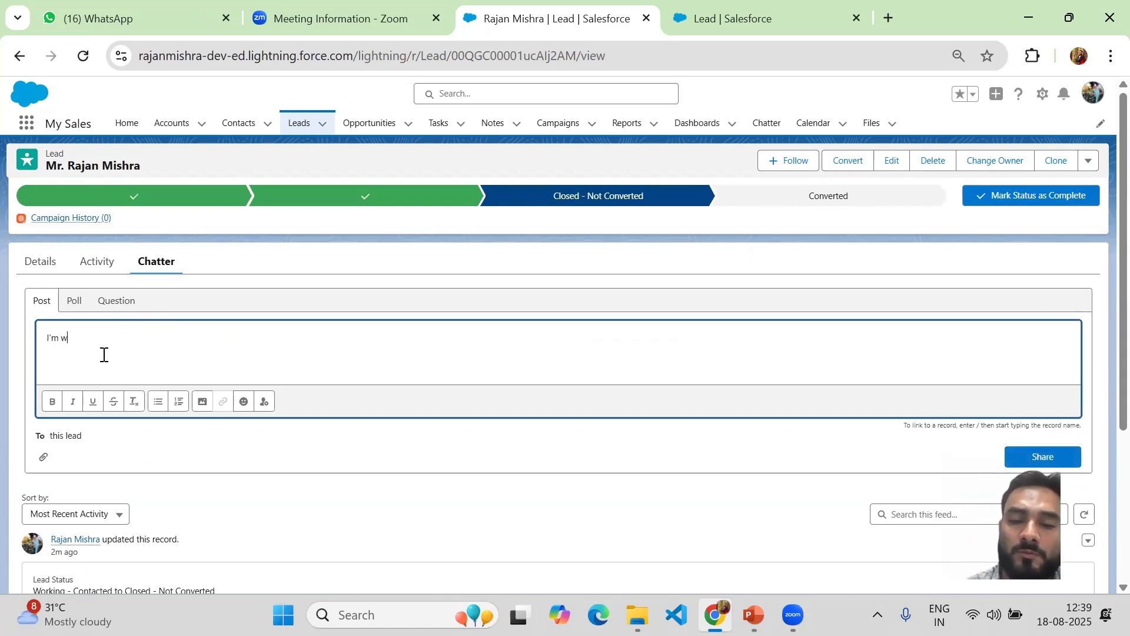
text(orkin)
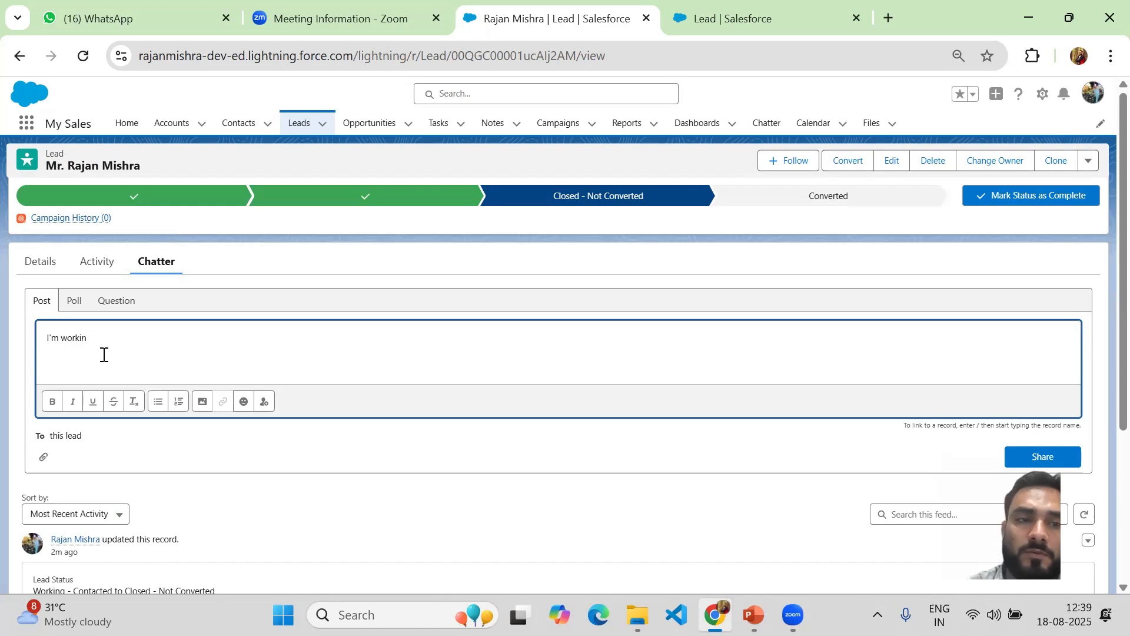
text(g on th)
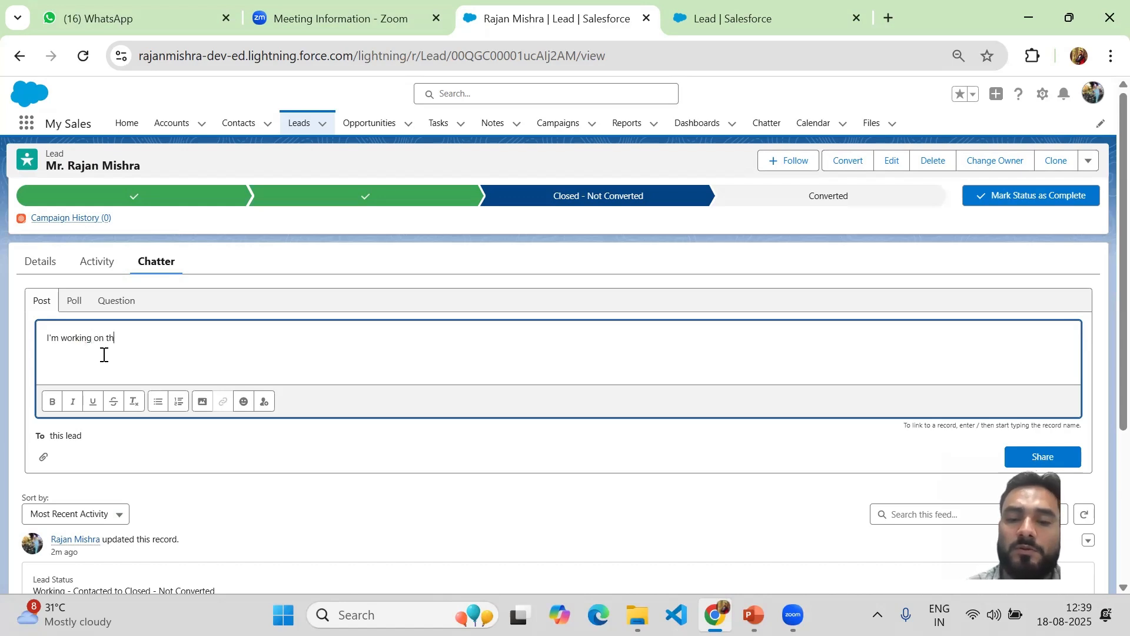
text(is lead an)
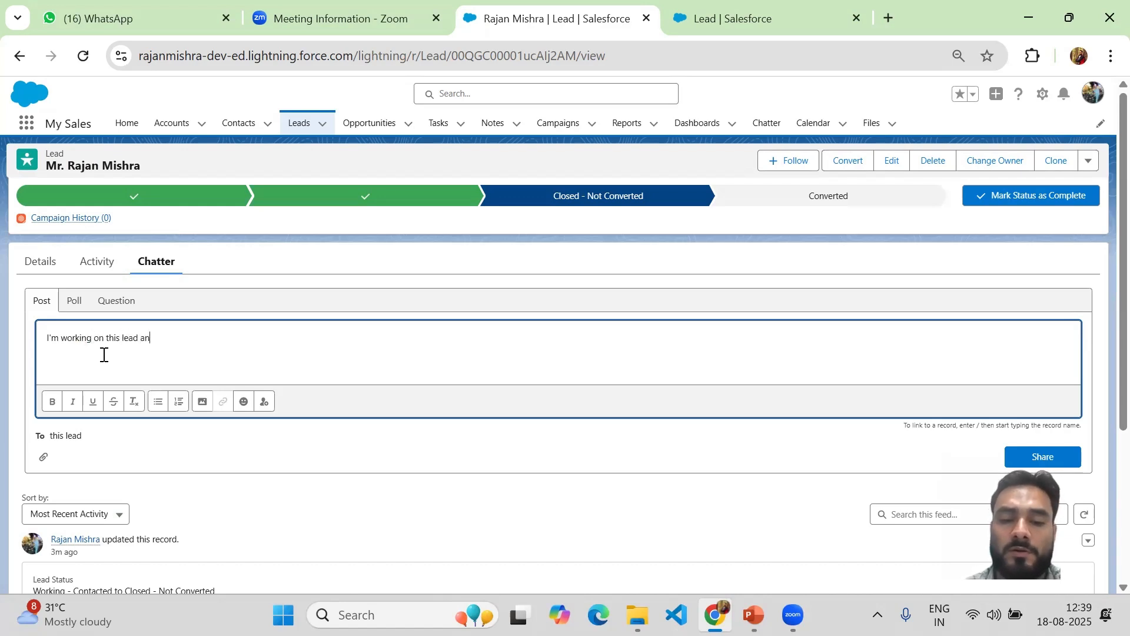
text(d we have a)
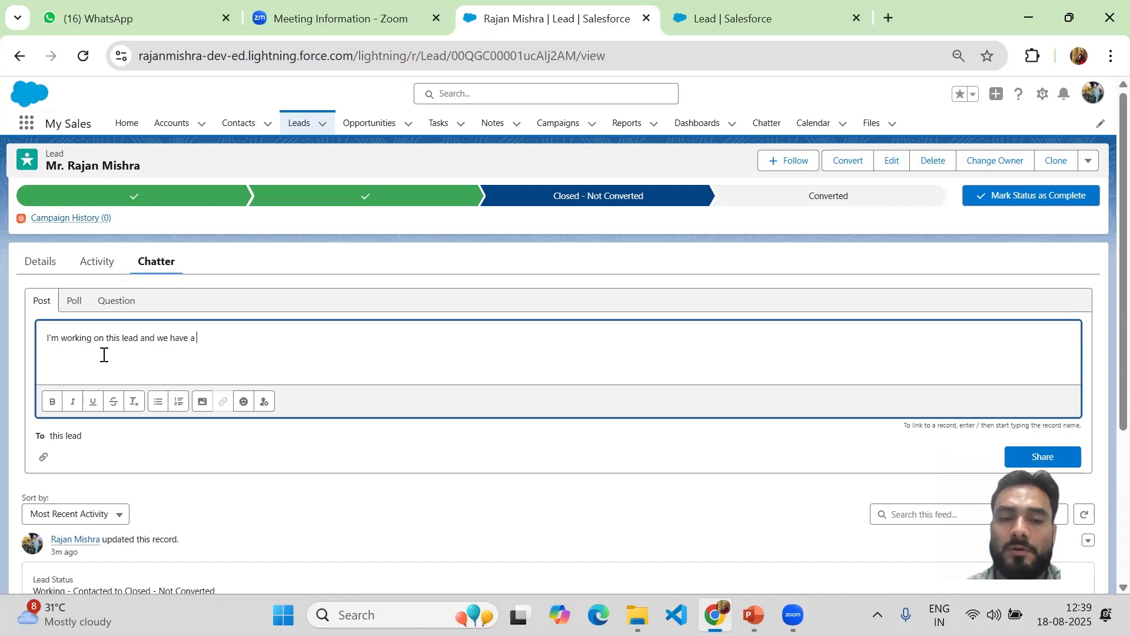
text( call)
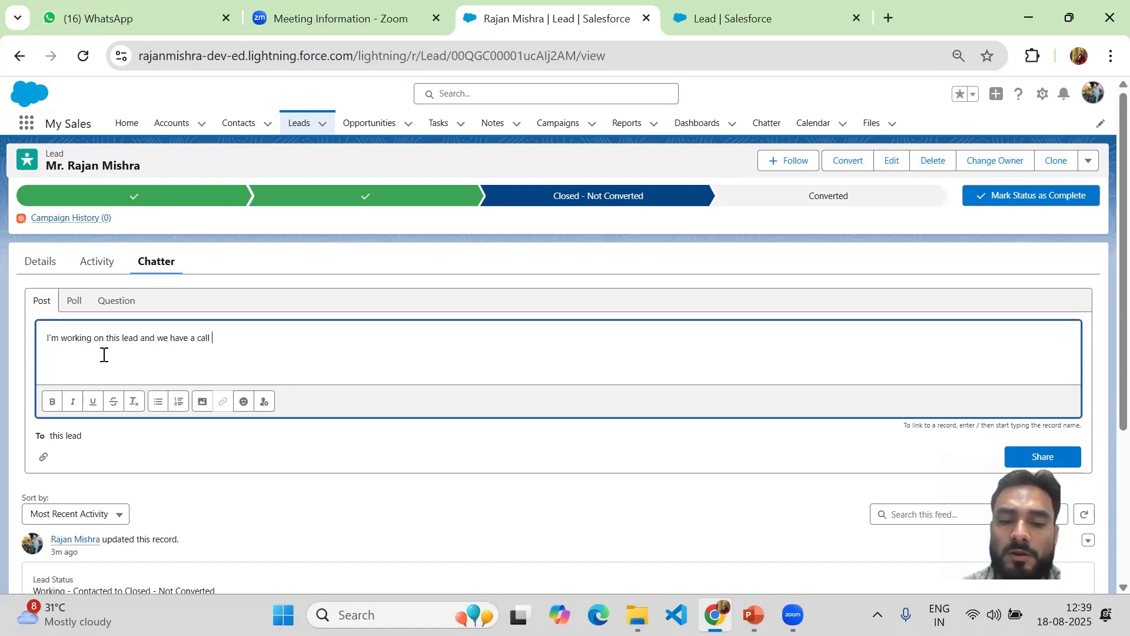
text( at 5 )
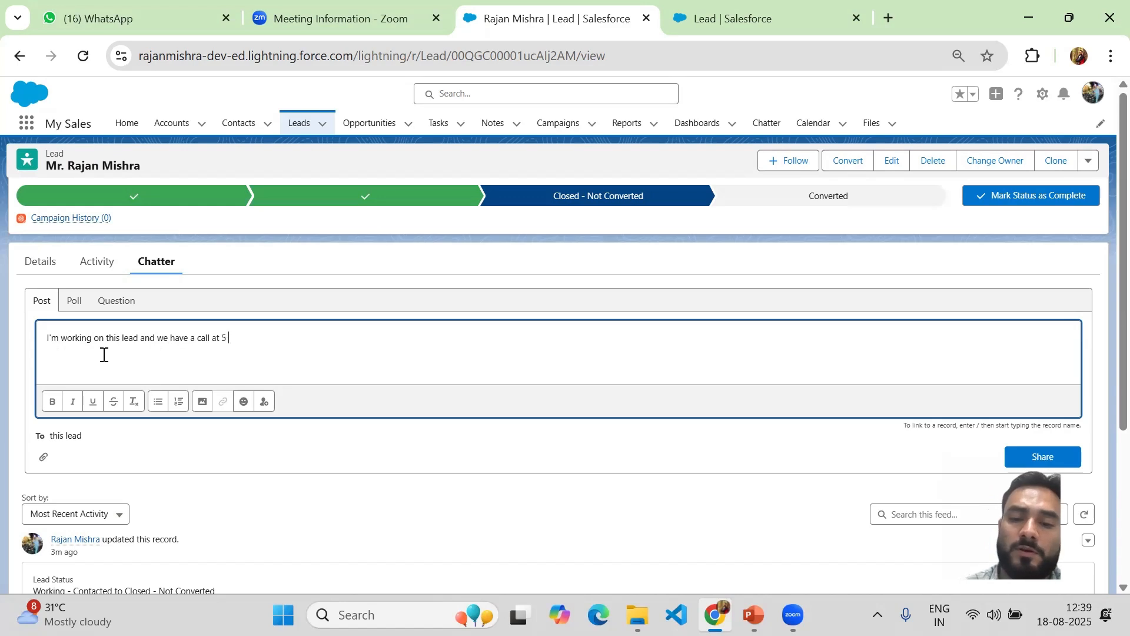
text(PM today)
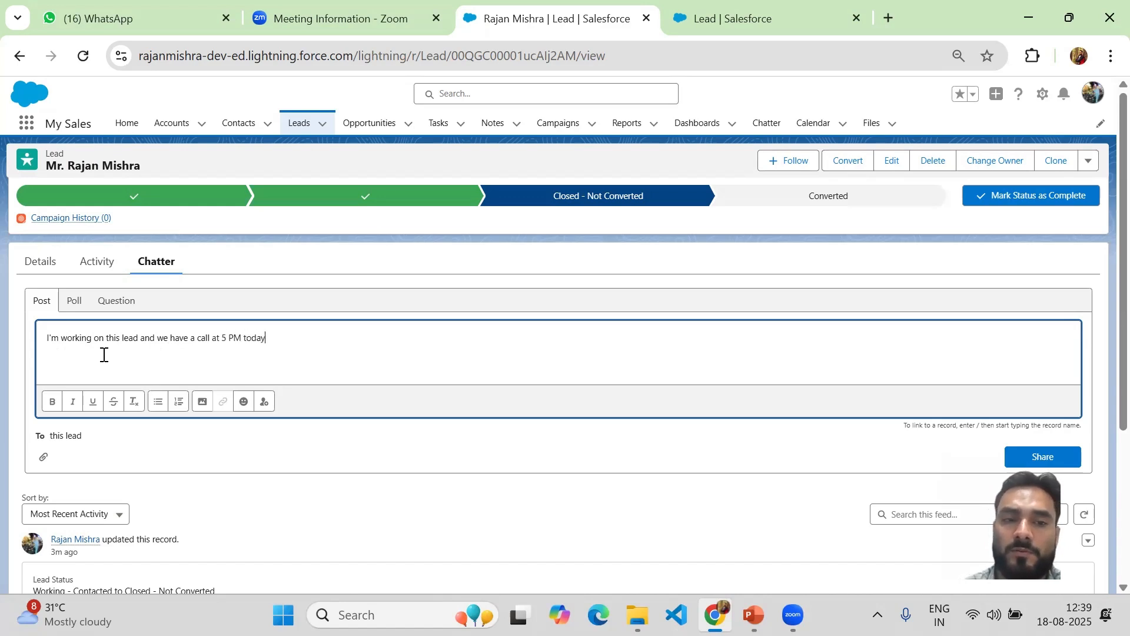
click(1054, 453)
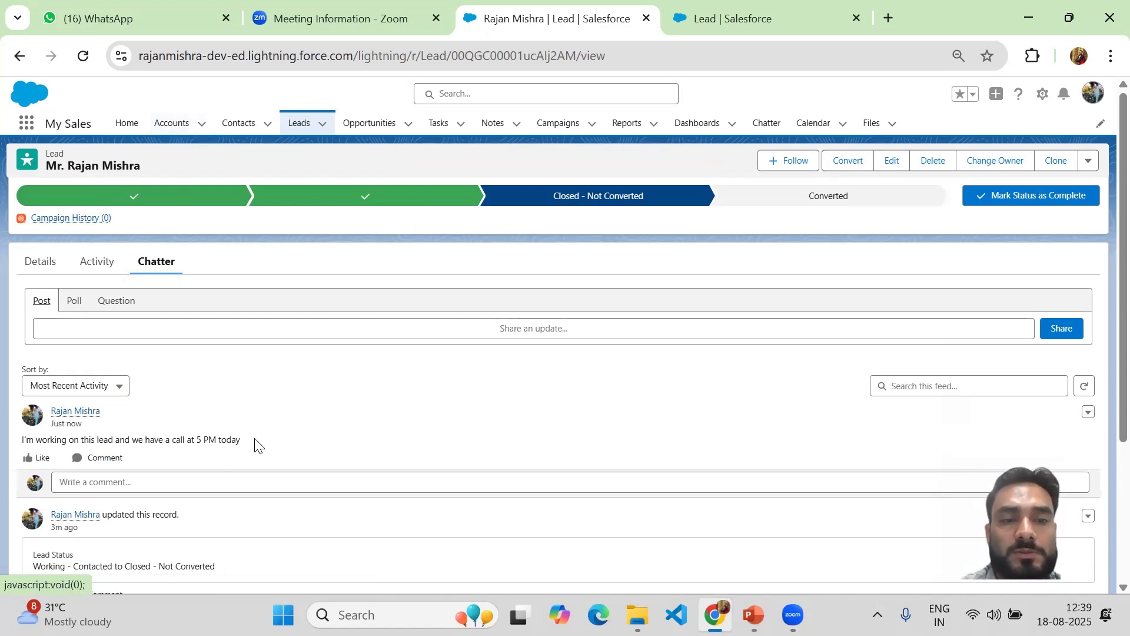
drag(244, 441, 21, 443)
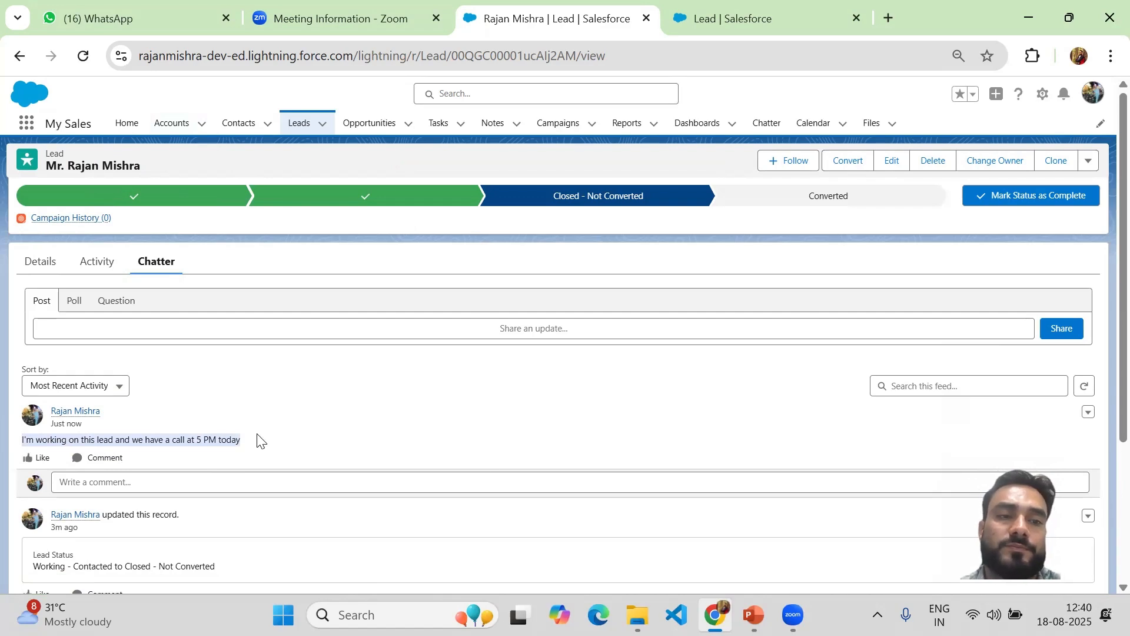
View the Poll and Question forms in the lead's Chatter publisher and look through the feed below them.
click(75, 303)
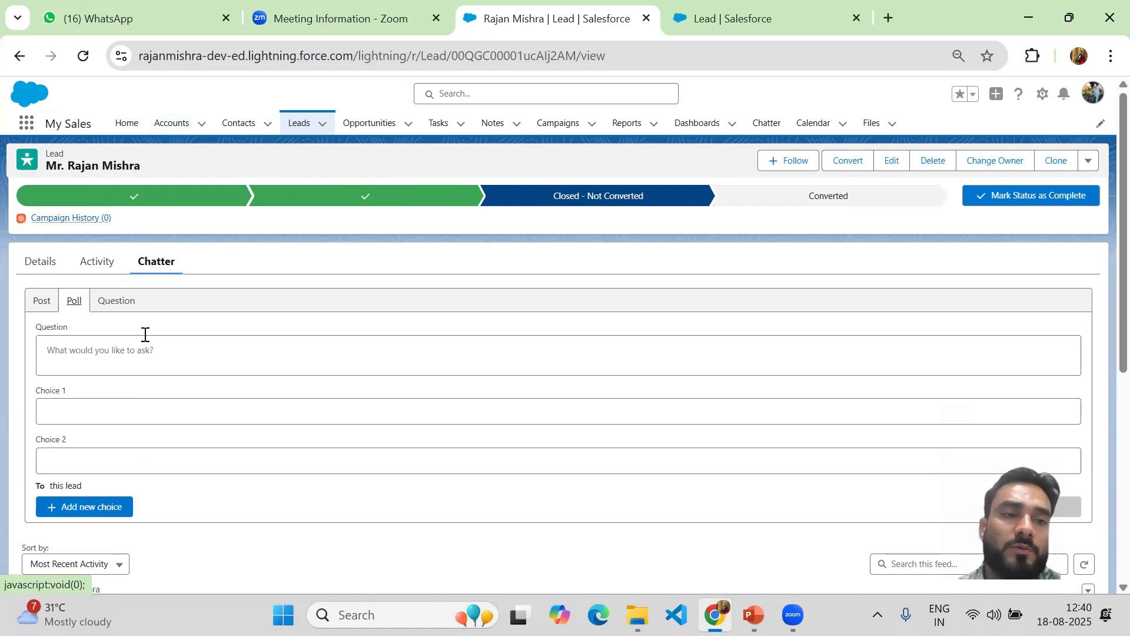
click(115, 313)
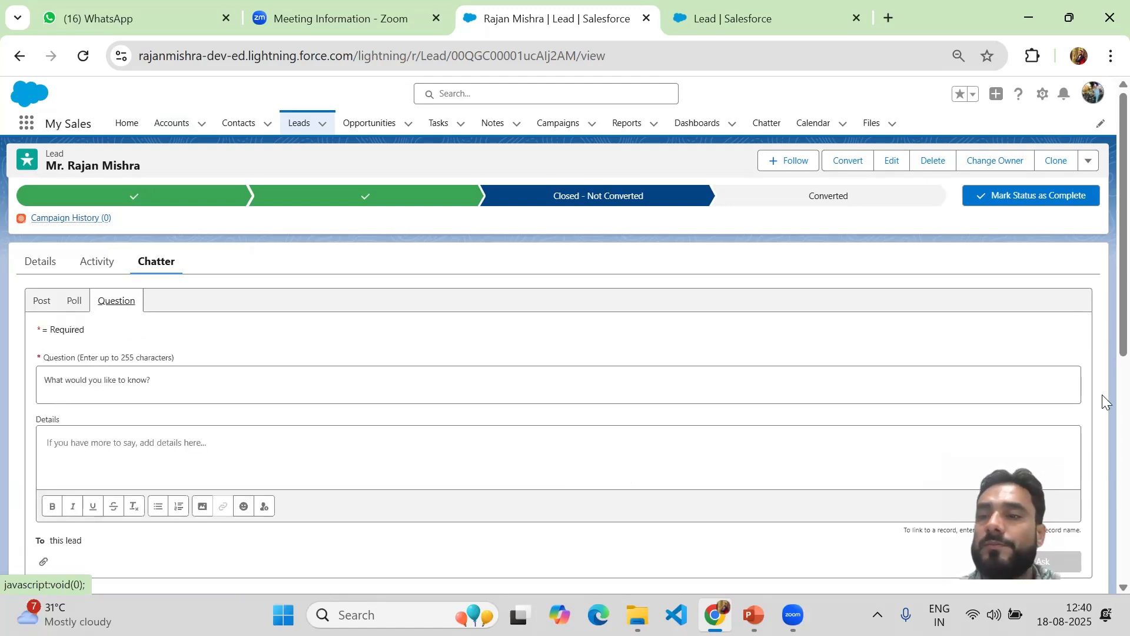
scroll(1104, 395, down, 2)
scroll(1103, 394, down, 6)
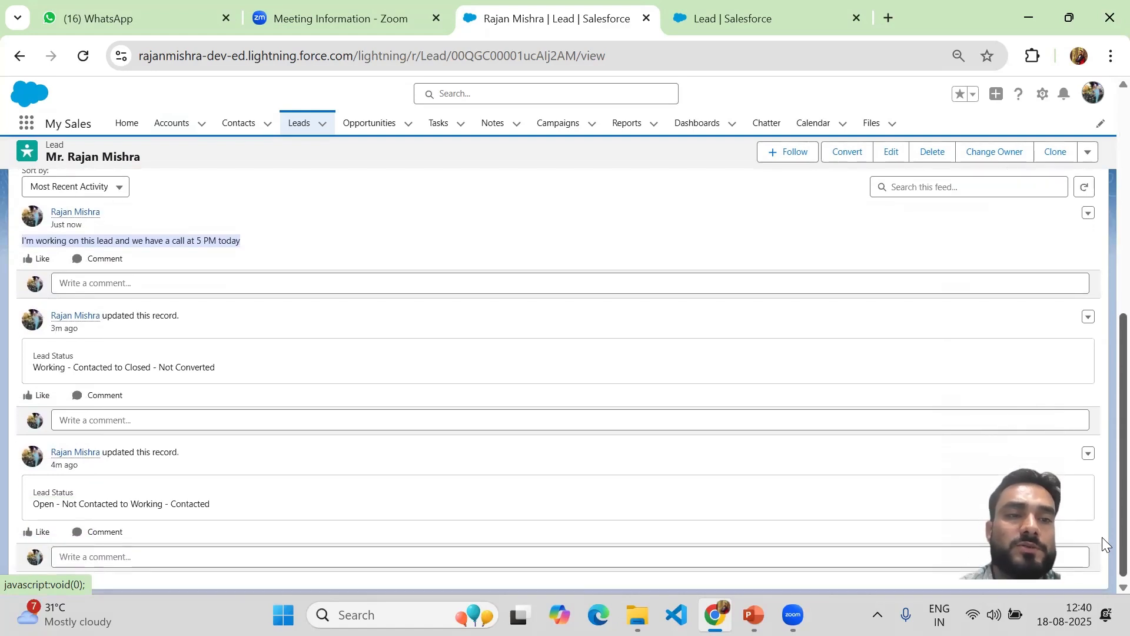
scroll(1102, 537, up, 8)
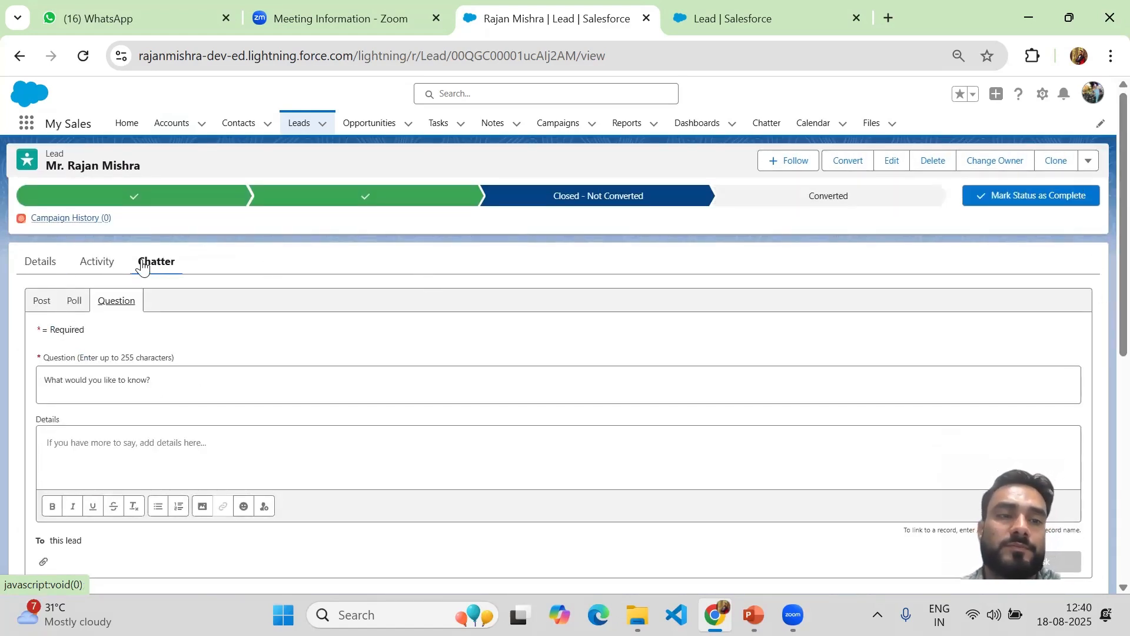
View the lead's Activity and Details sections again, and return to the Recently Viewed leads list.
click(105, 262)
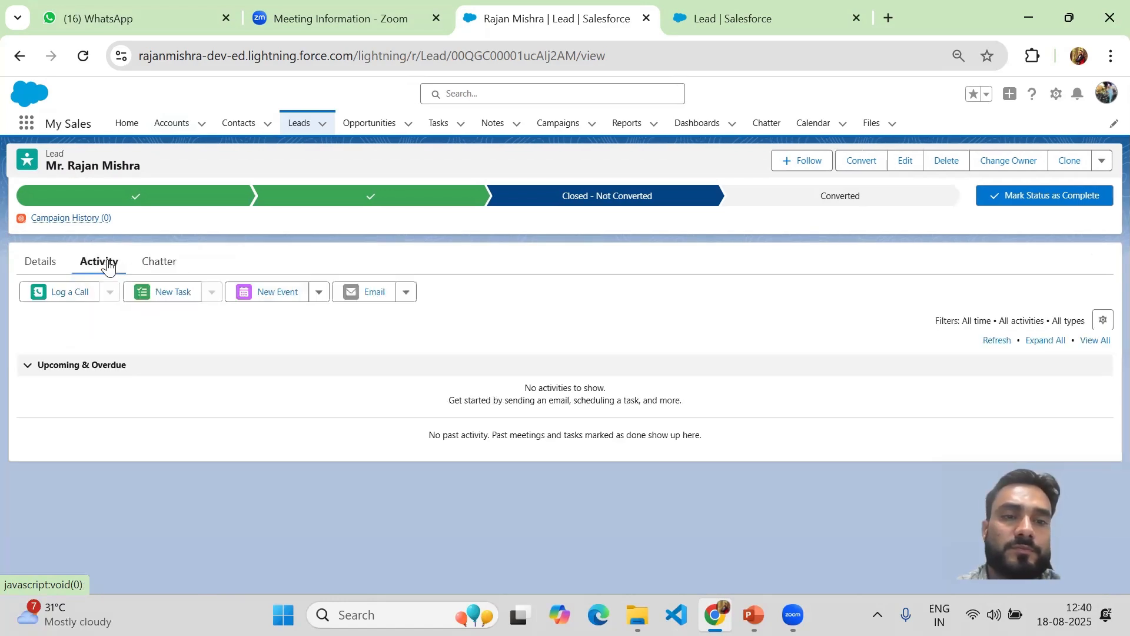
click(37, 264)
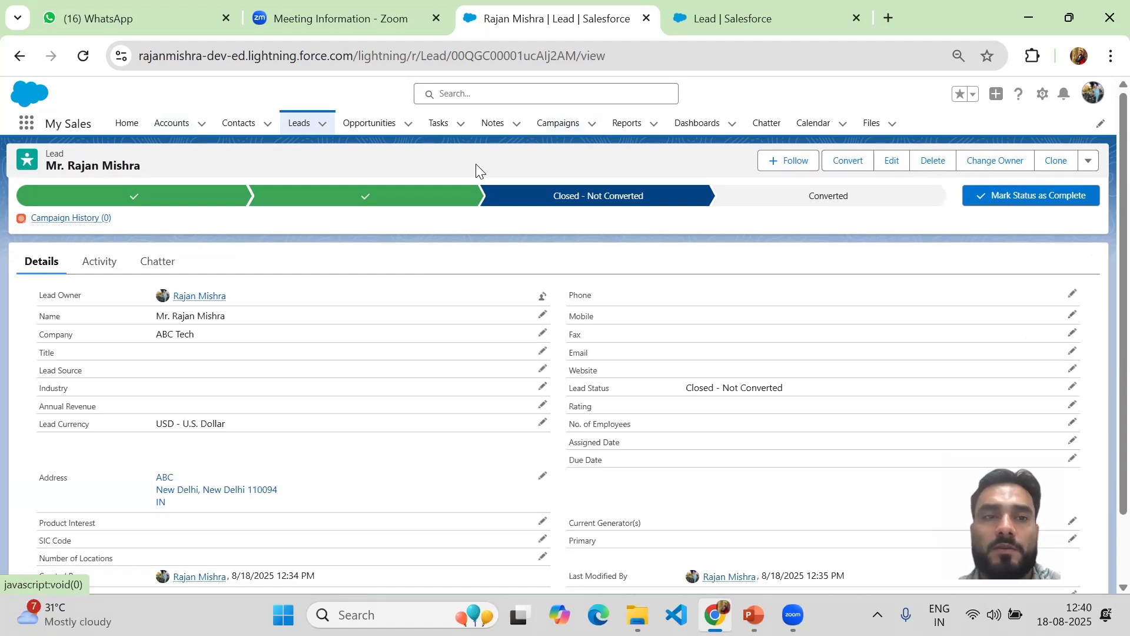
click(300, 126)
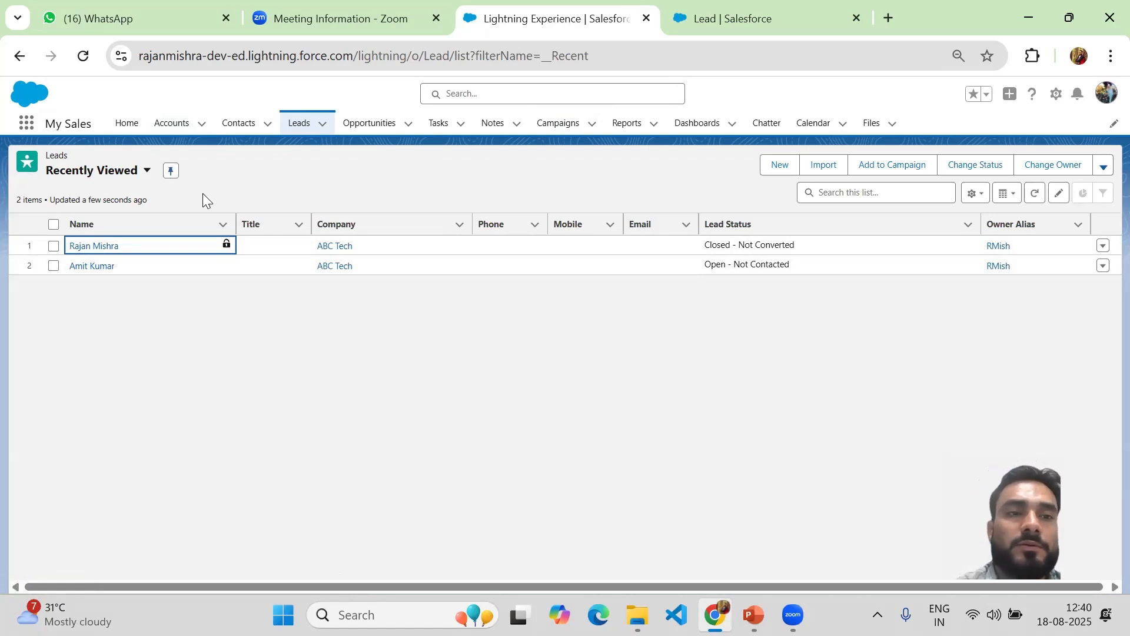
click(304, 126)
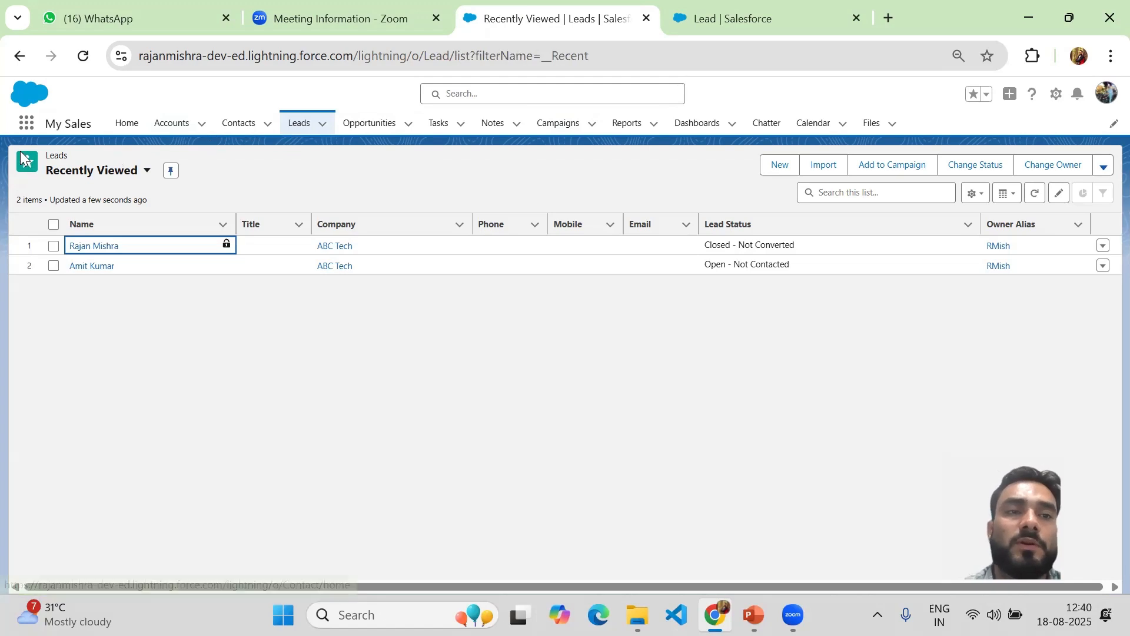
Examine the available lead list views and the list view control options for Recently Viewed, leaving both unchanged.
click(147, 171)
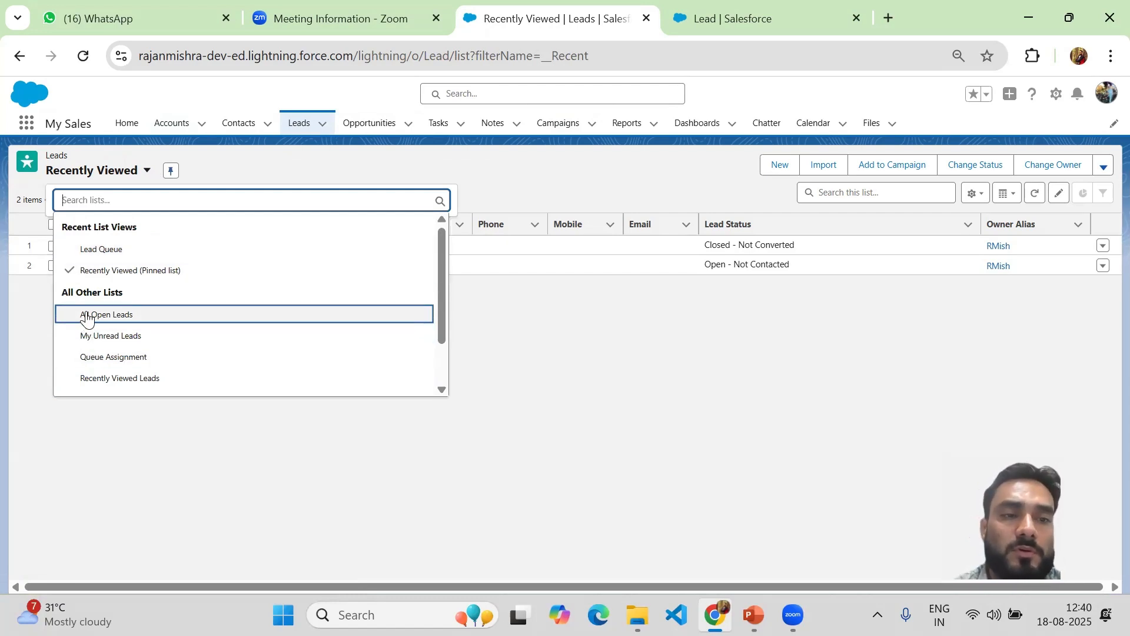
click(262, 173)
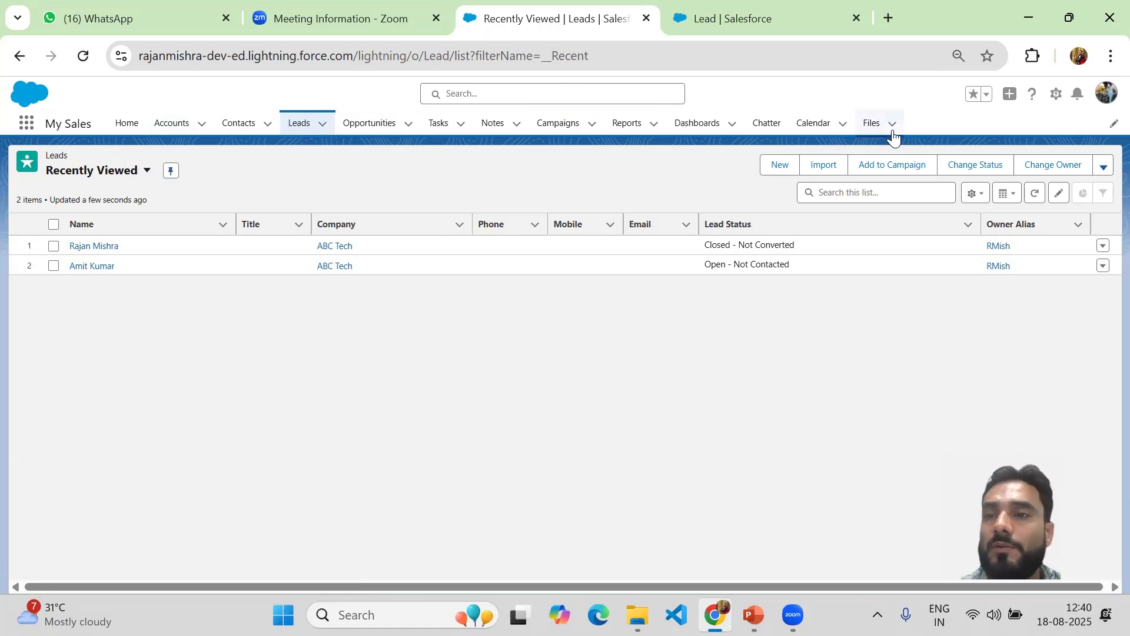
click(980, 197)
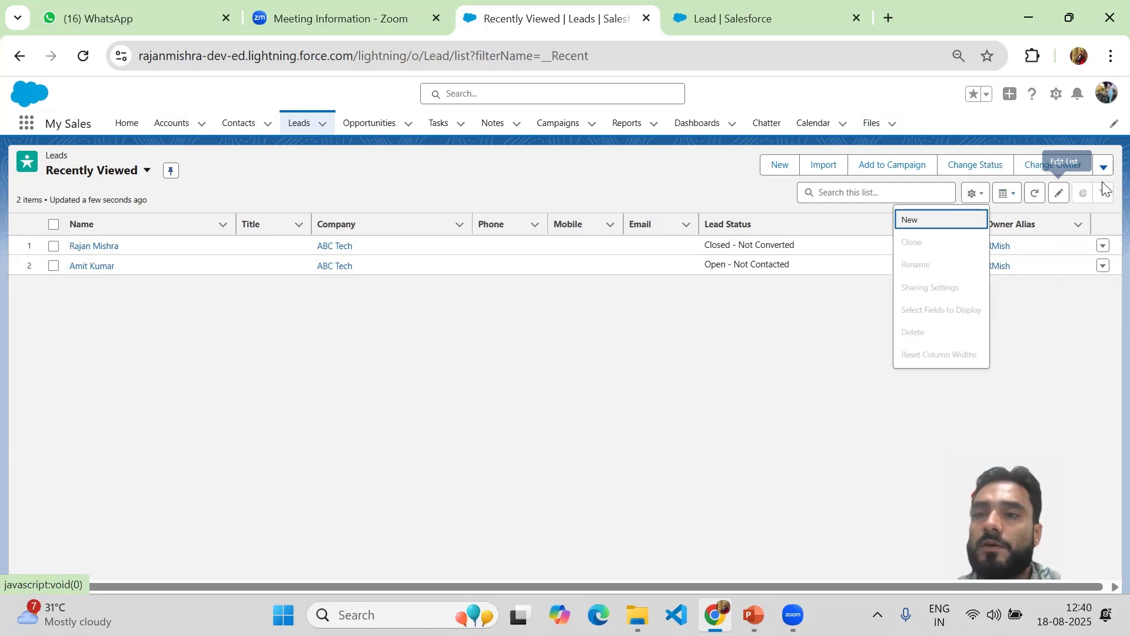
click(632, 454)
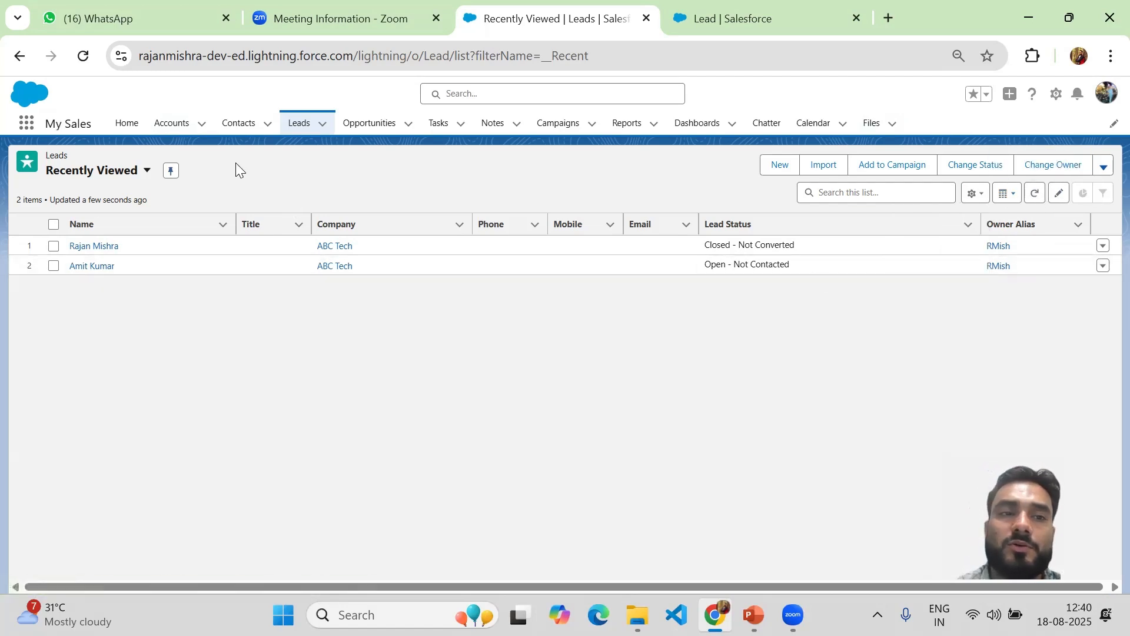
click(146, 172)
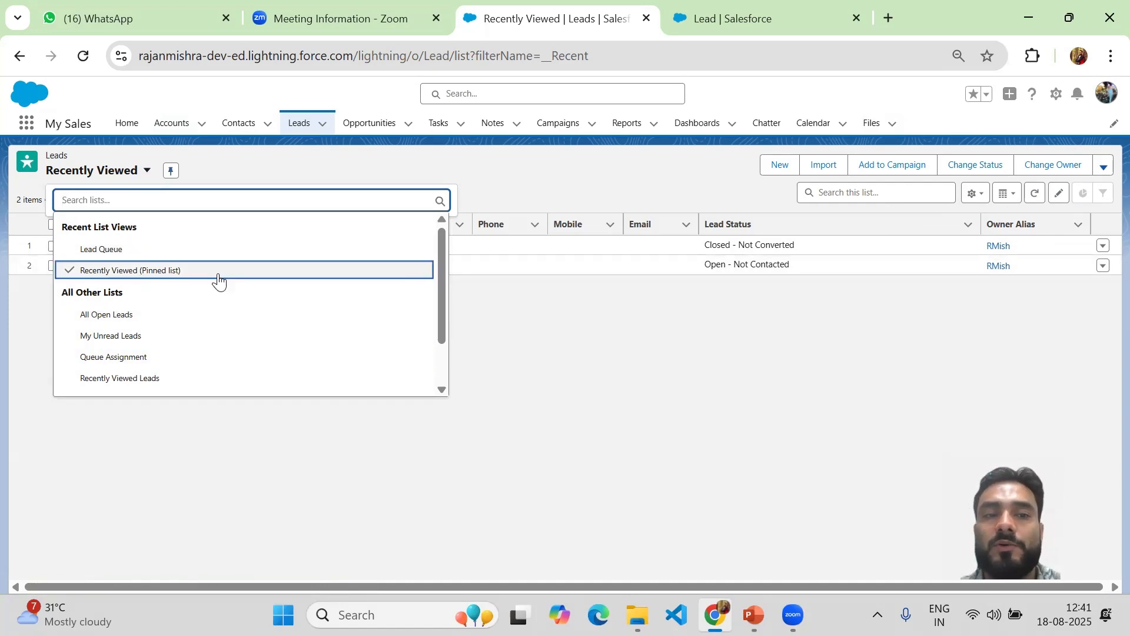
click(759, 285)
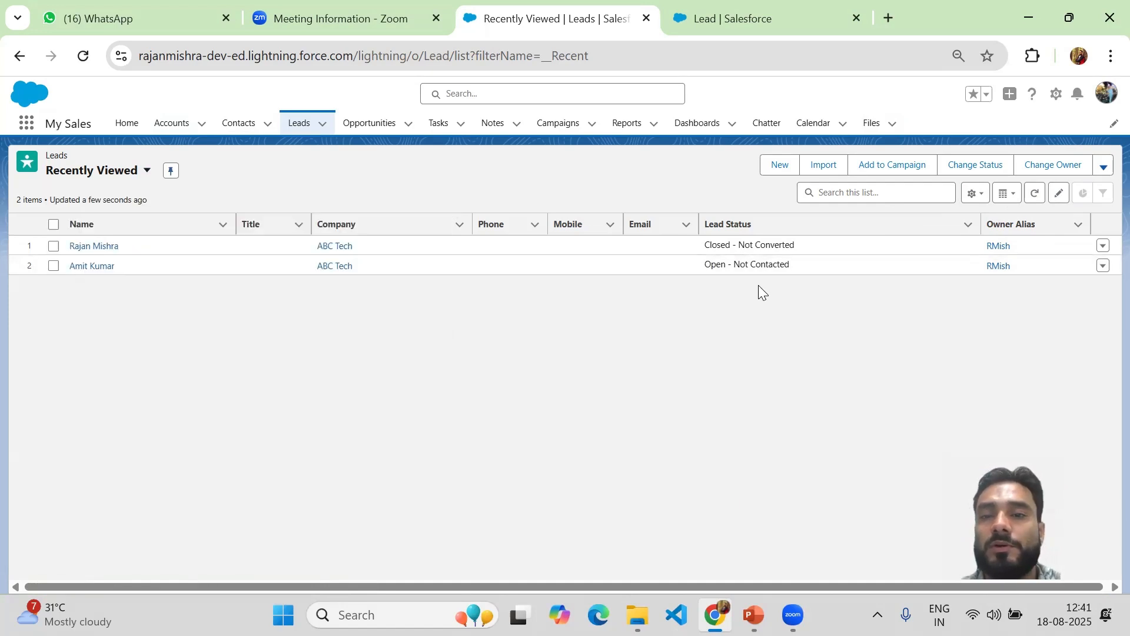
click(976, 196)
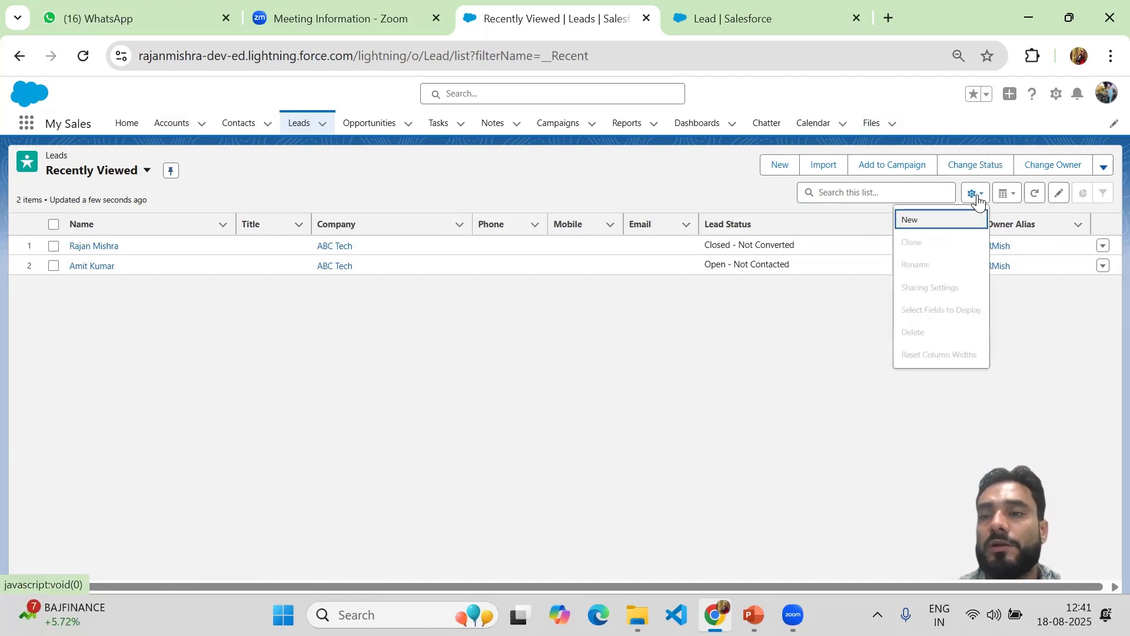
click(634, 173)
Switch the leads list to All Open Leads and view the list view control options available for it.
click(146, 172)
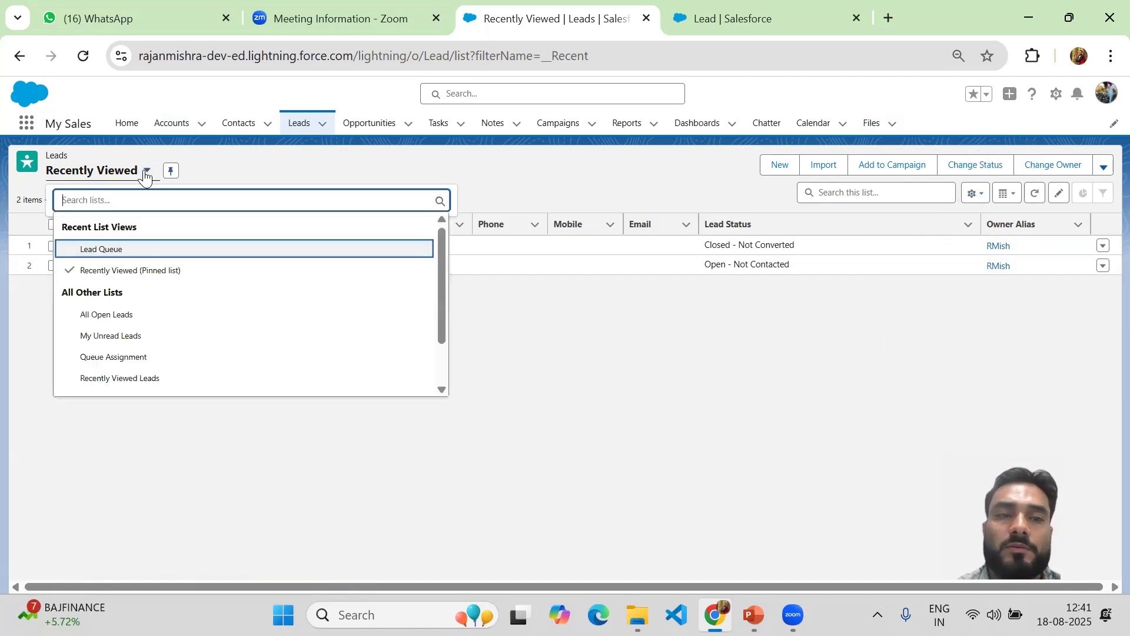
click(113, 321)
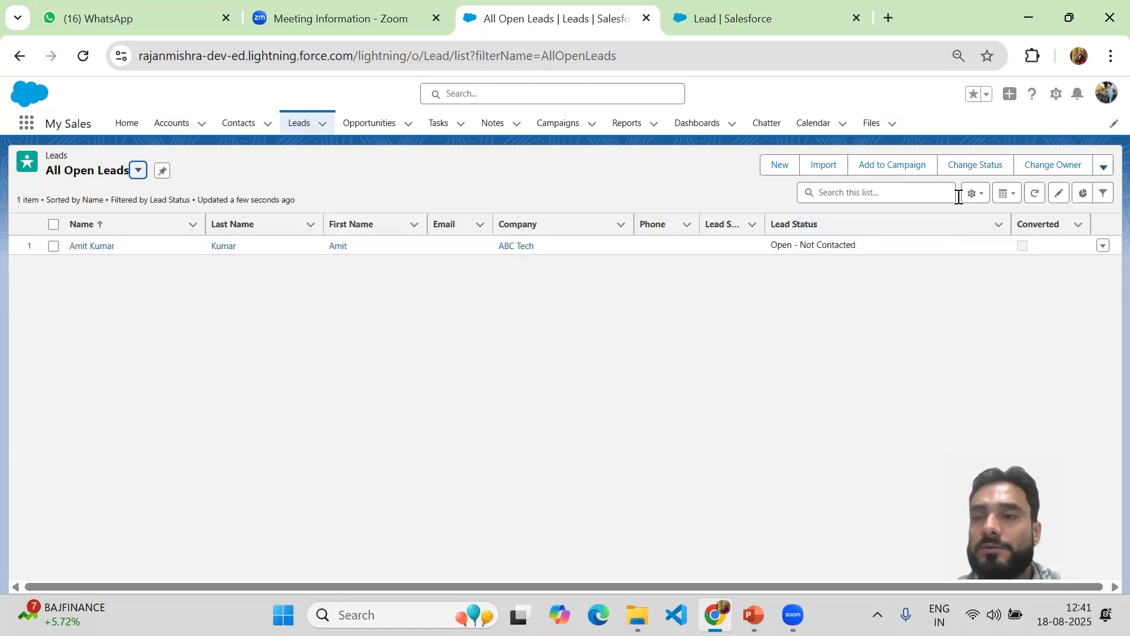
click(981, 194)
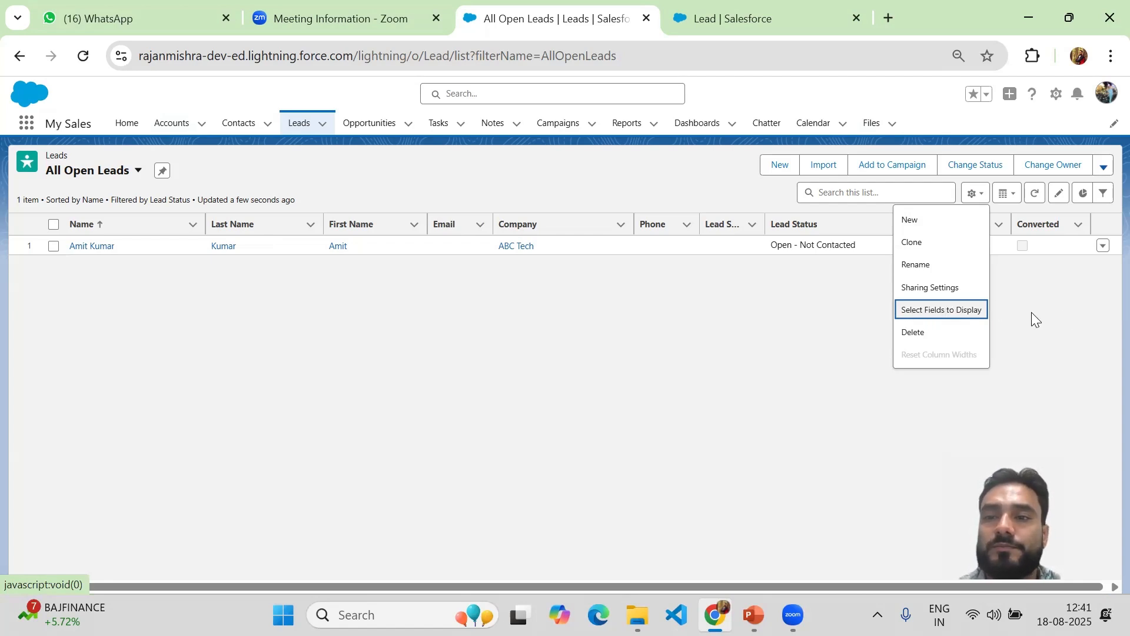
click(1062, 312)
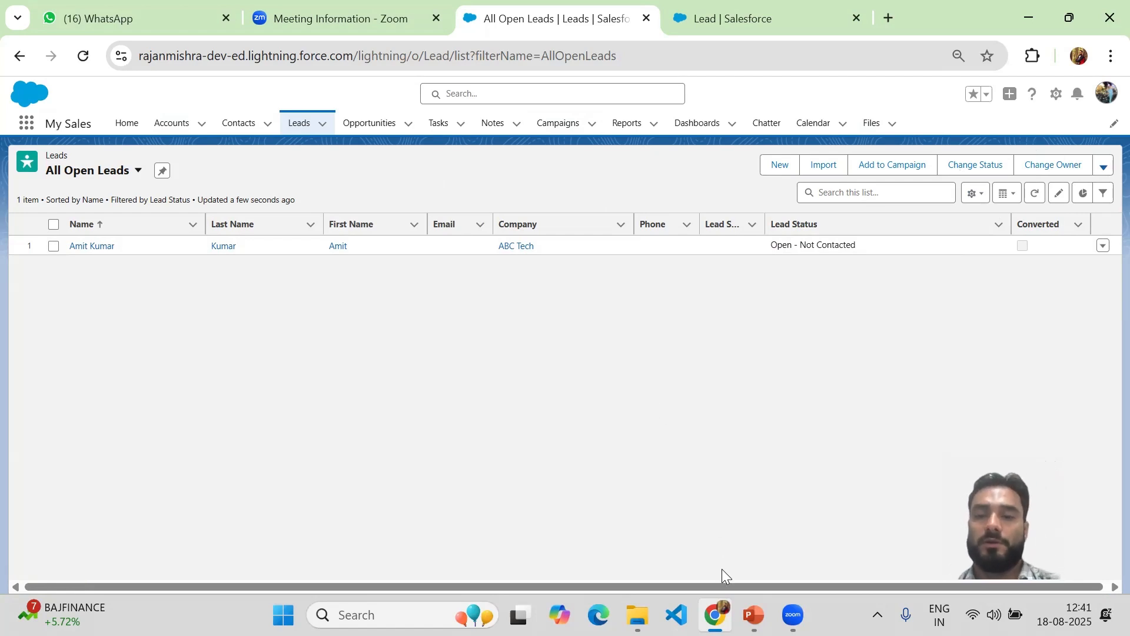
Switch to the Salesforce Training Class presentation in PowerPoint and view the Salesforce Opportunity Object and Salesforce Lead Object slides.
click(754, 615)
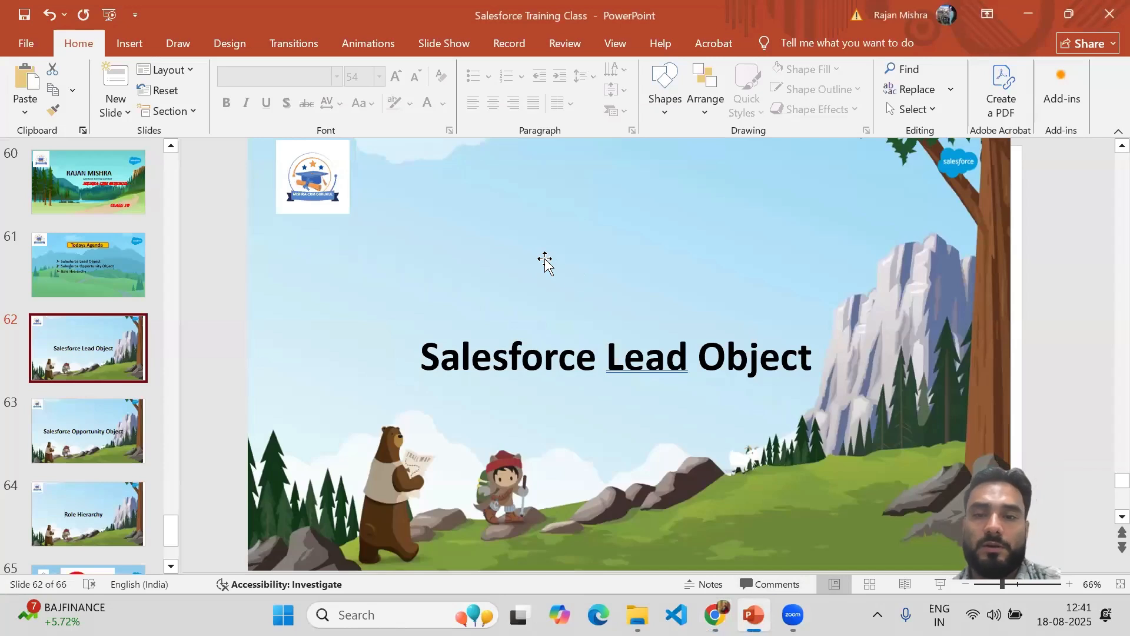
scroll(545, 263, down, 1)
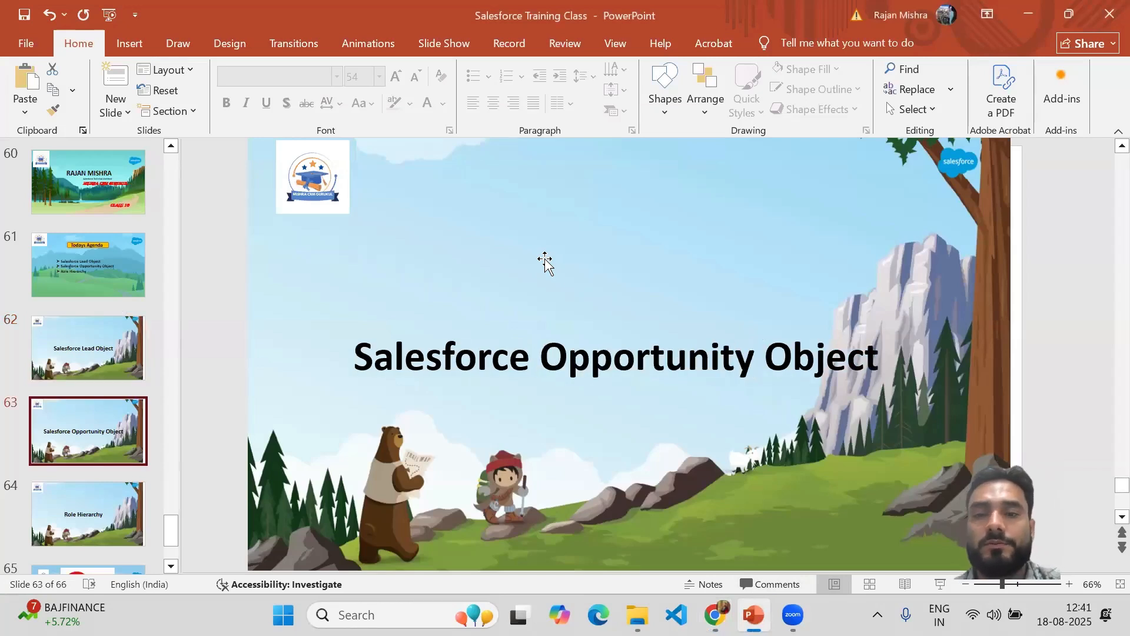
scroll(545, 263, up, 1)
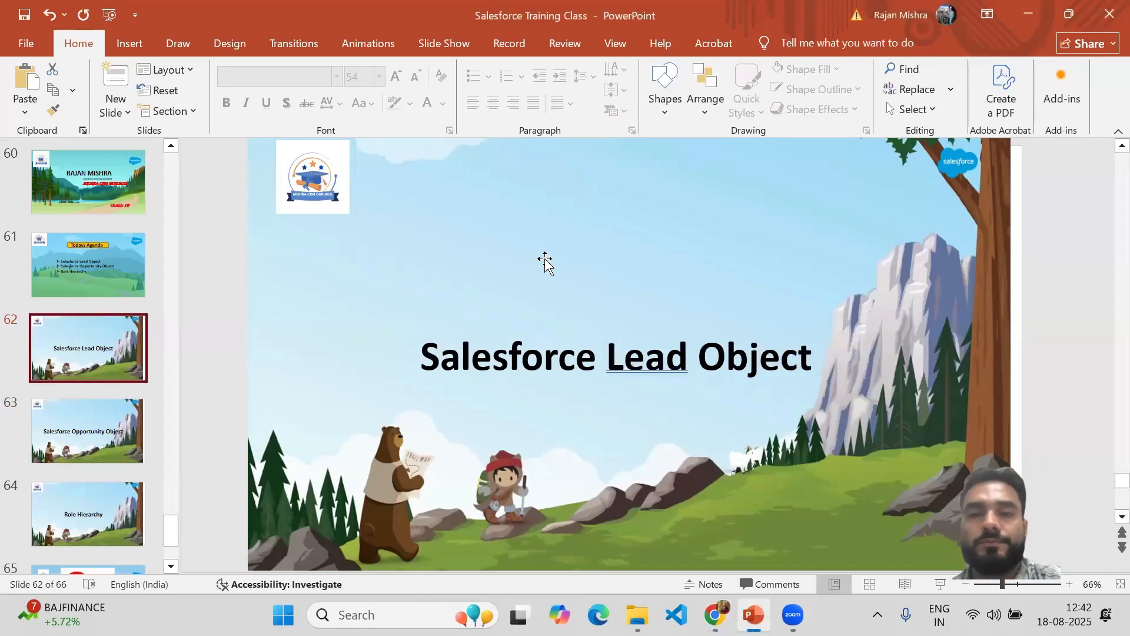